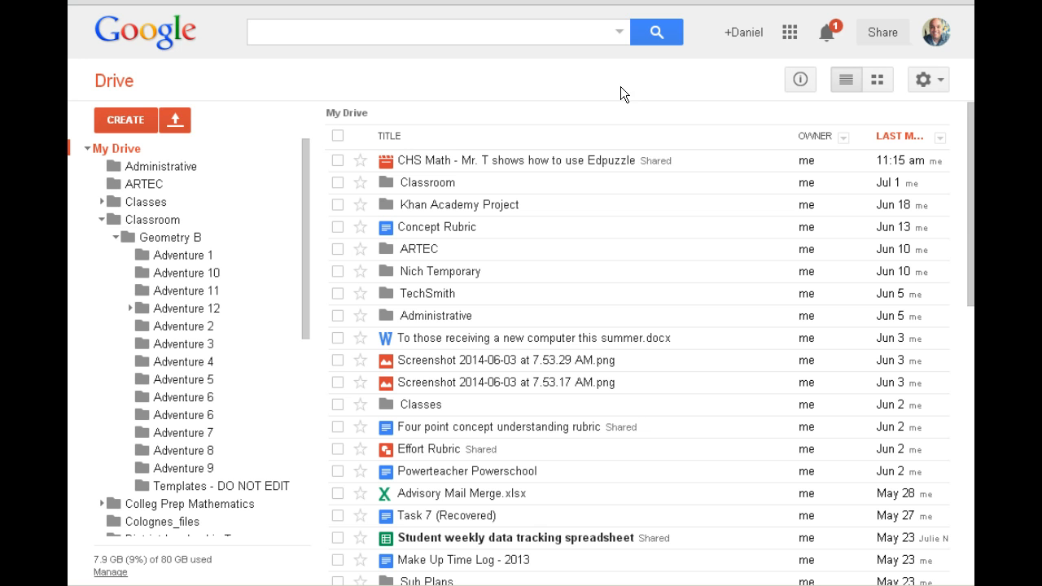
Create a new Google Form and pick the Notepaper theme for it.
left_click(135, 119)
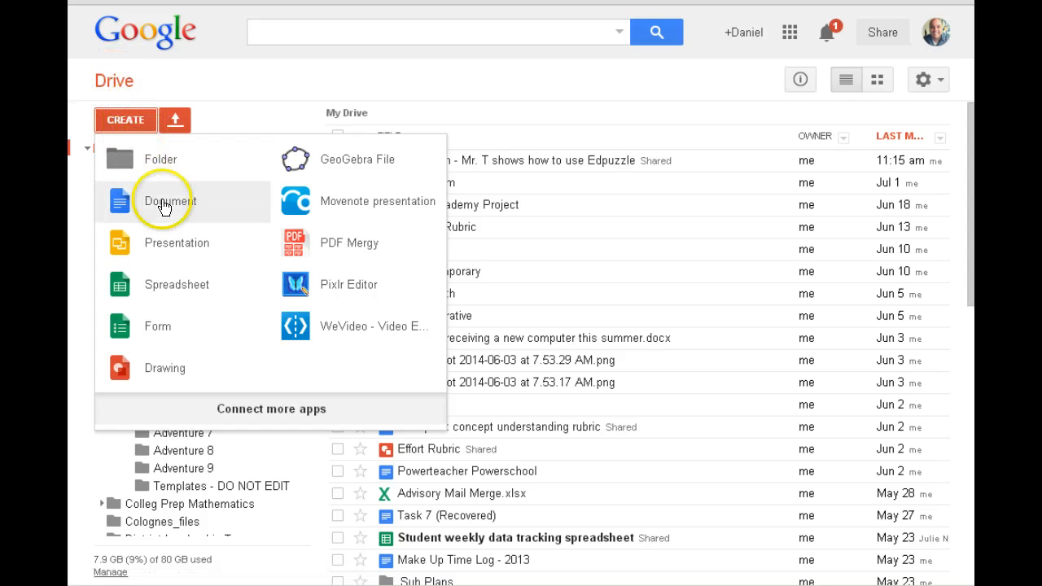
left_click(155, 335)
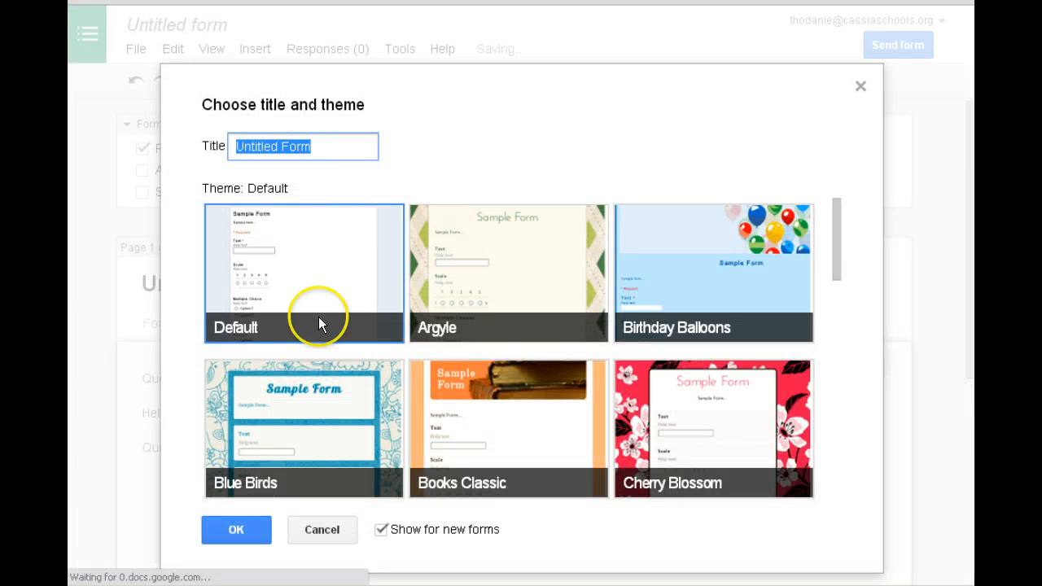
scroll(580, 334, "down", 3)
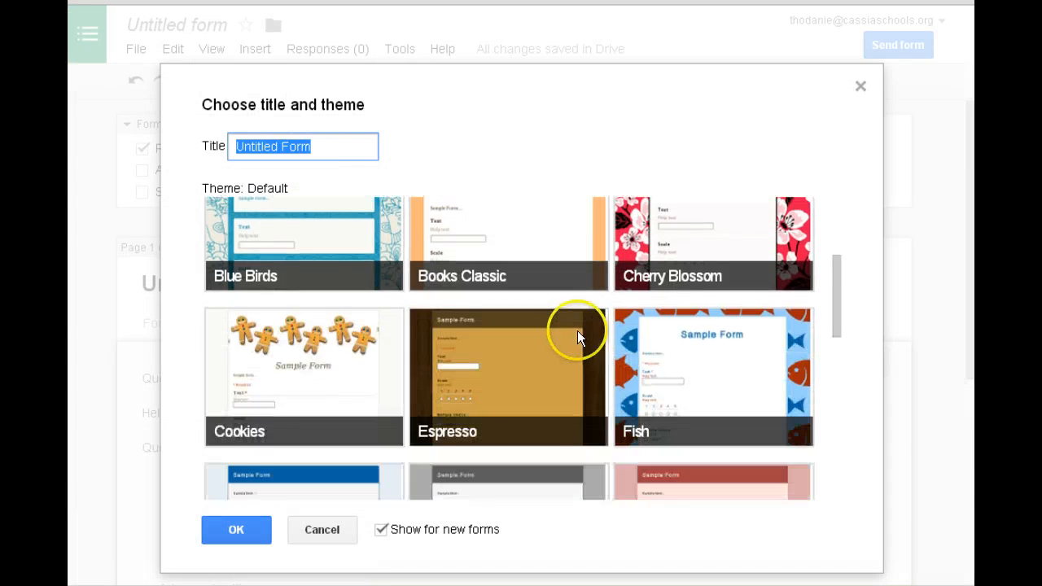
scroll(576, 329, "down", 3)
scroll(568, 323, "down", 3)
scroll(564, 325, "up", 1)
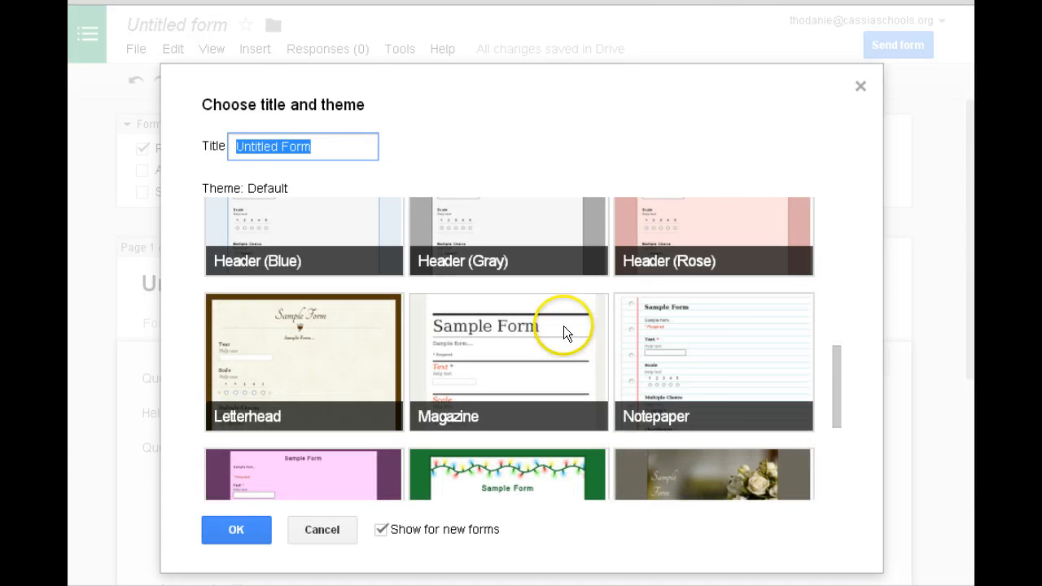
left_click(710, 350)
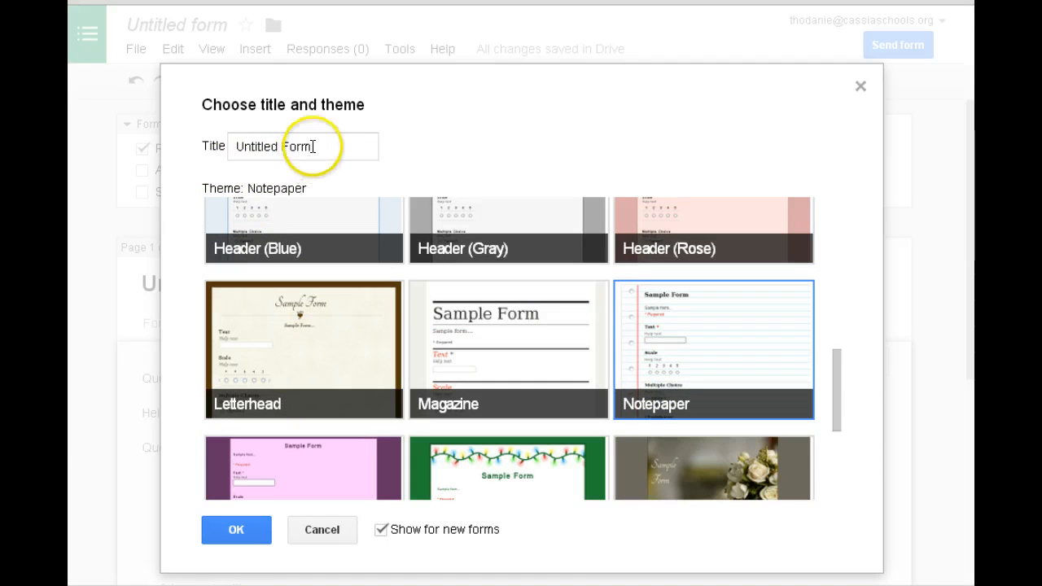
Title the new form "Adventure 13 assignment" and accept the title and theme settings.
left_click_drag(312, 147, 209, 155)
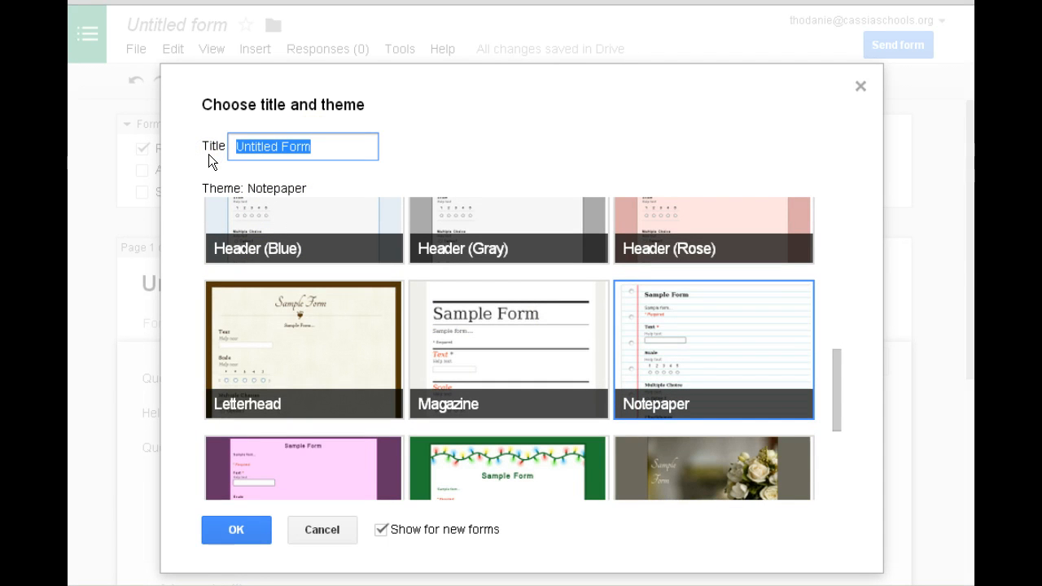
type("Adventure ")
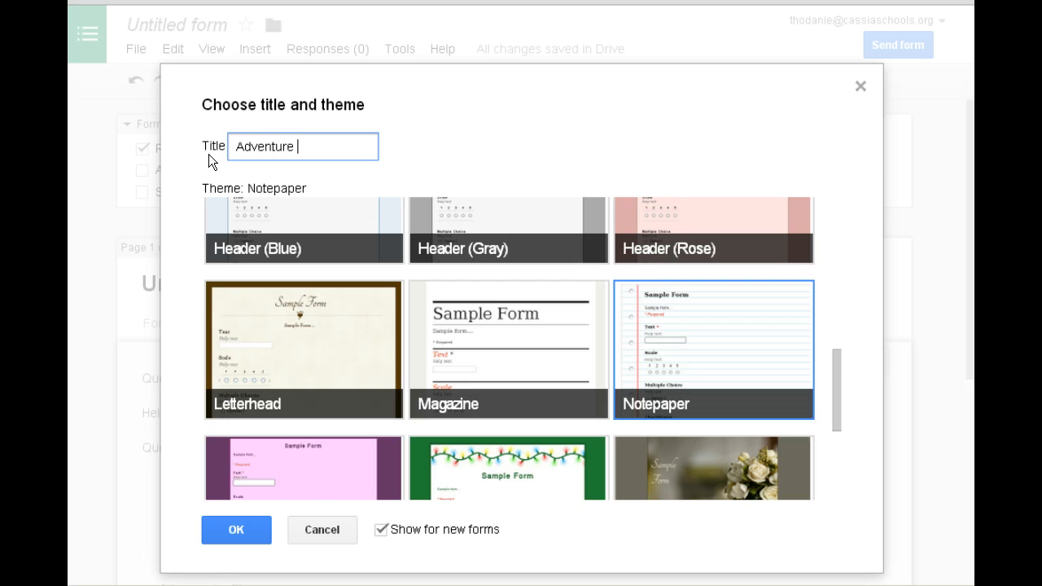
type("13 assignment")
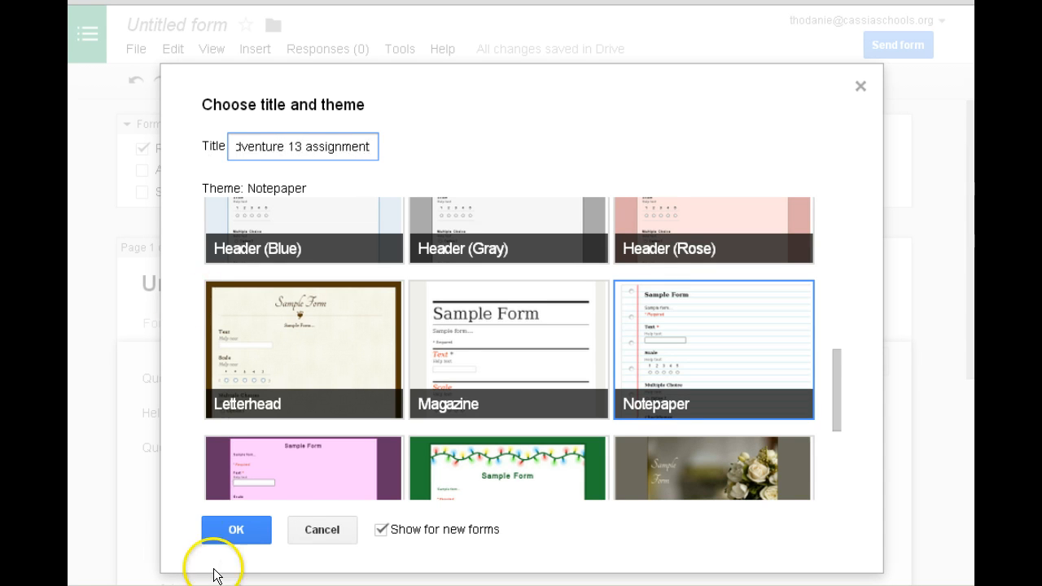
left_click(234, 531)
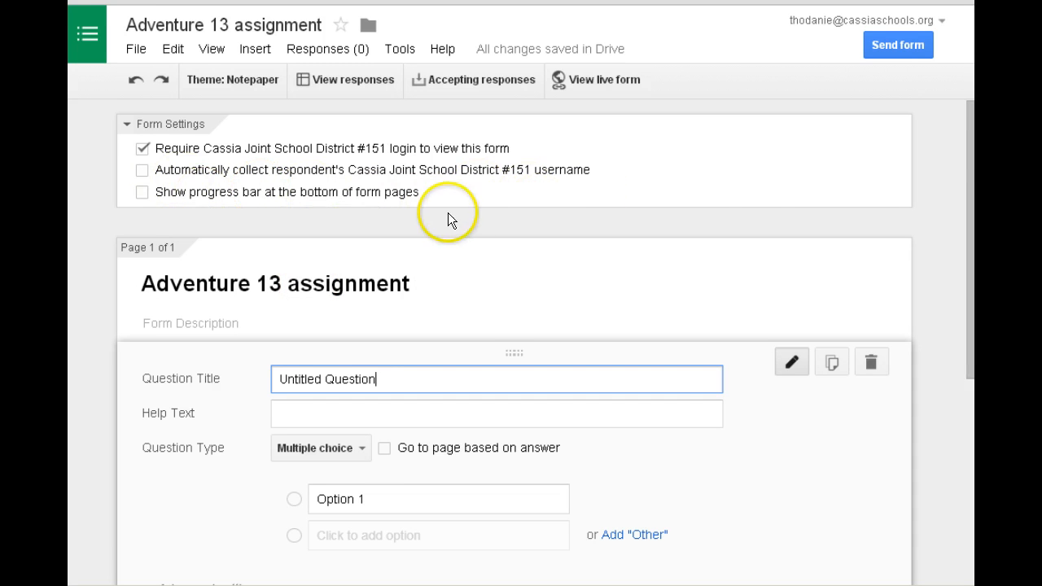
Replace the first question's placeholder title with "Have you drank a pop today?".
scroll(530, 193, "down", 3)
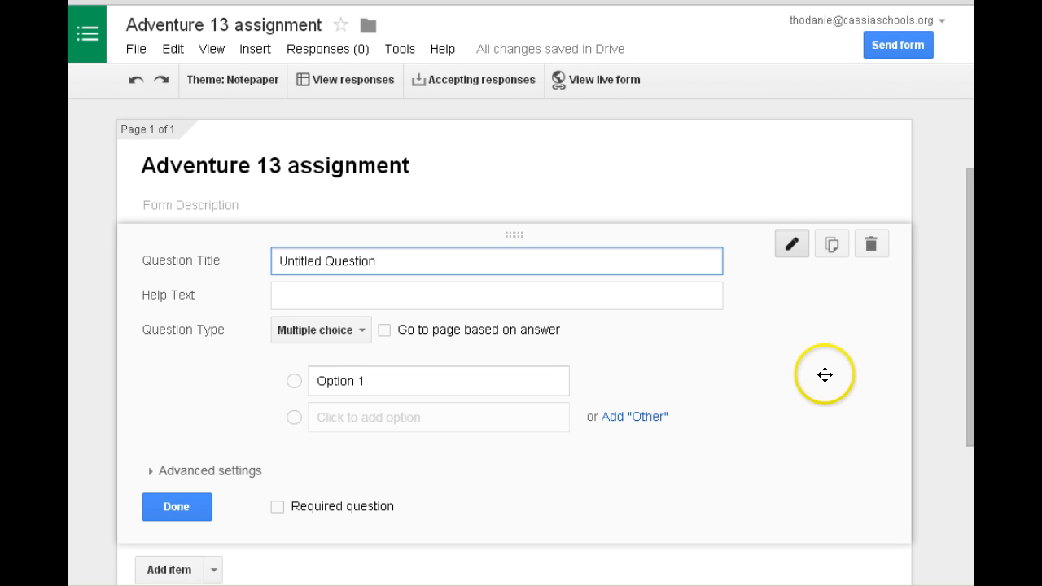
type("Hav")
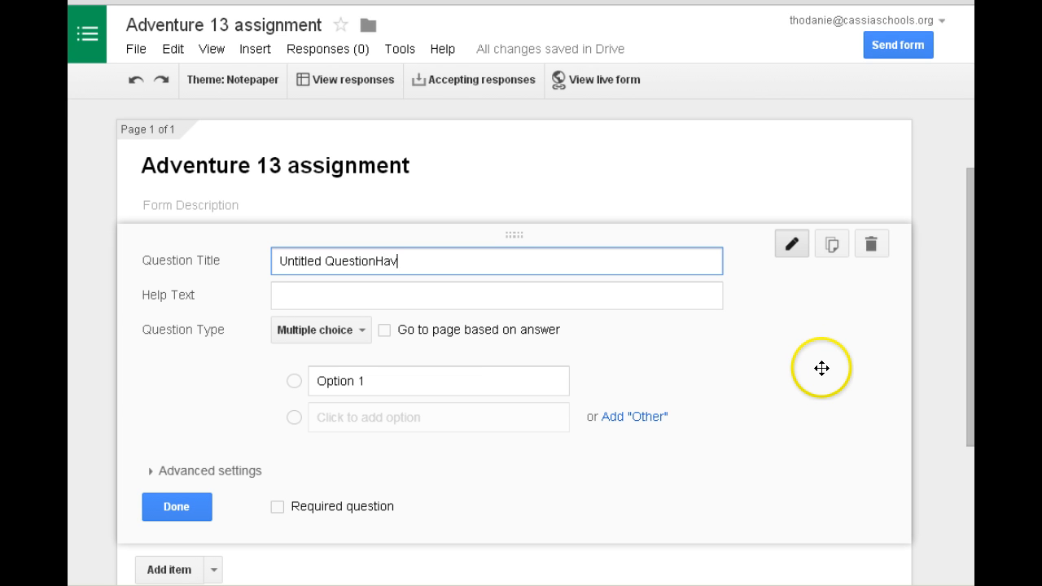
key("BackSpace")
key("BackSpace")
key("BackSpace")
key("BackSpace")
key("BackSpace")
key("BackSpace")
key("BackSpace")
key("BackSpace")
key("BackSpace")
key("BackSpace")
key("BackSpace")
key("BackSpace")
key("BackSpace")
key("BackSpace")
key("BackSpace")
key("BackSpace")
key("BackSpace")
key("BackSpace")
key("BackSpace")
key("BackSpace")
type("H")
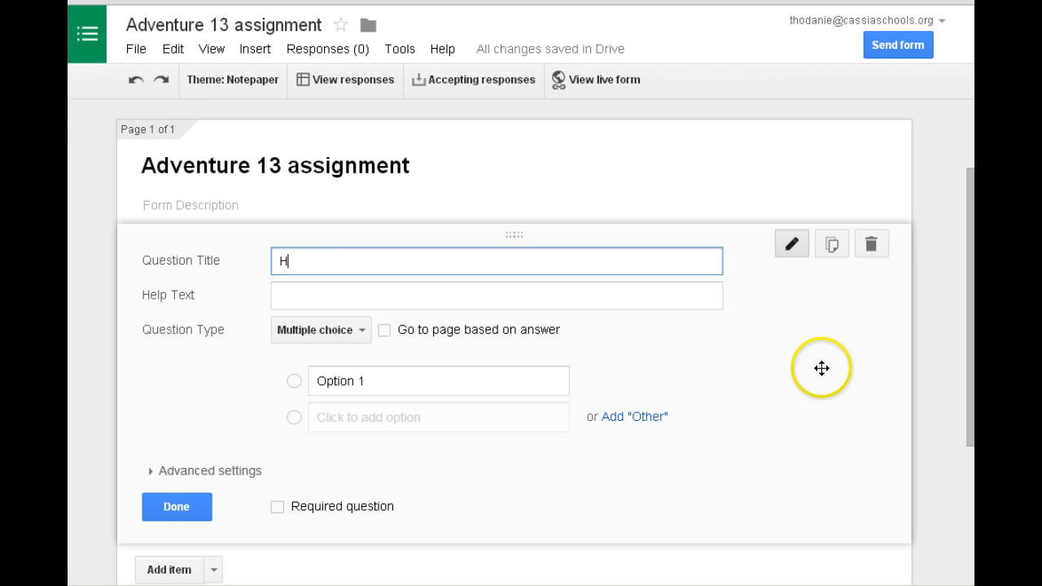
type("ave you drank a popo")
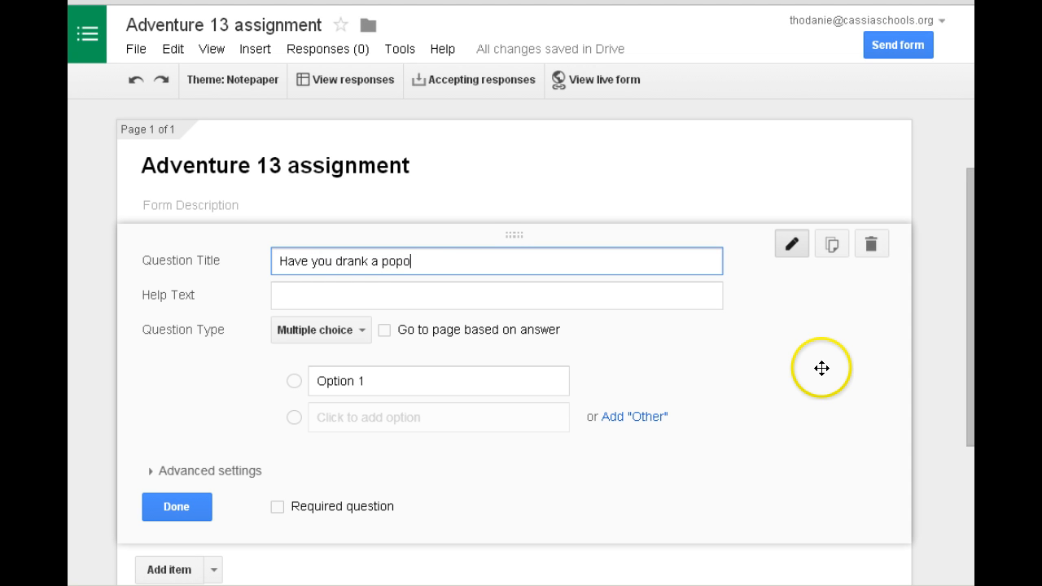
key("BackSpace")
type("today?")
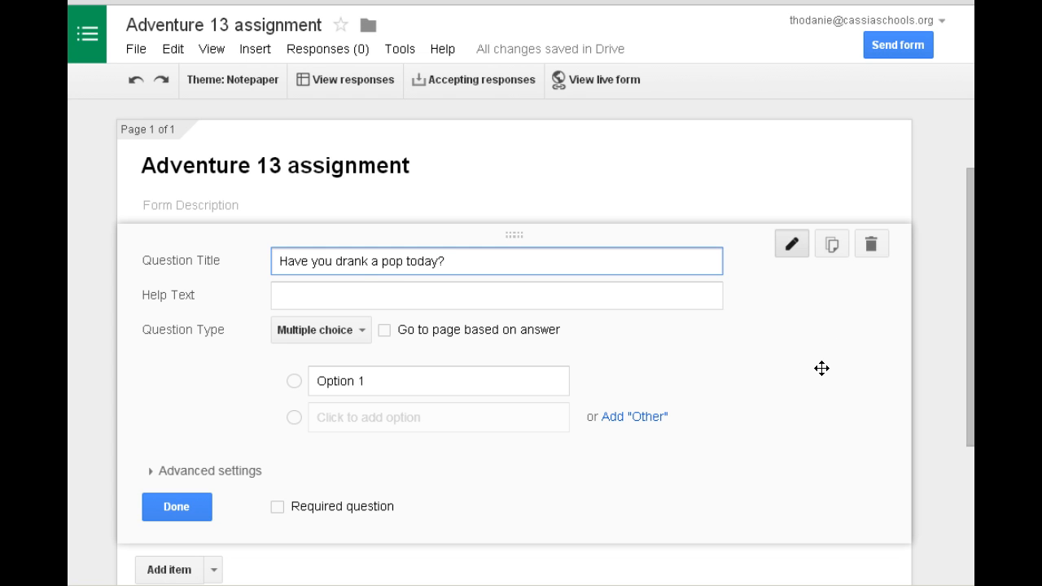
Try the help text "By today, I mean in the last 24 hours." on the first question and clear it again.
left_click(390, 289)
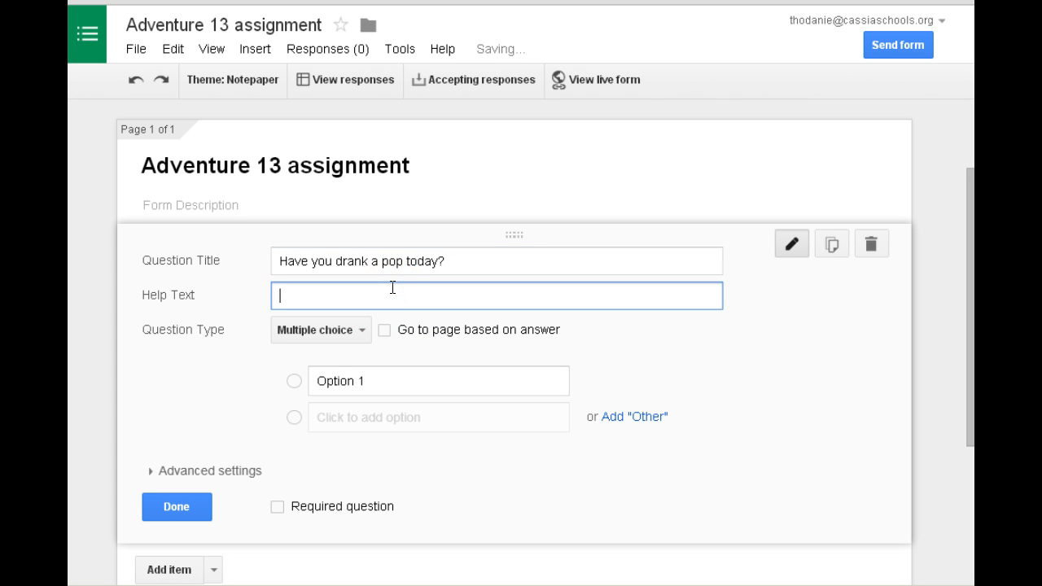
type("Wi")
key("BackSpace")
key("BackSpace")
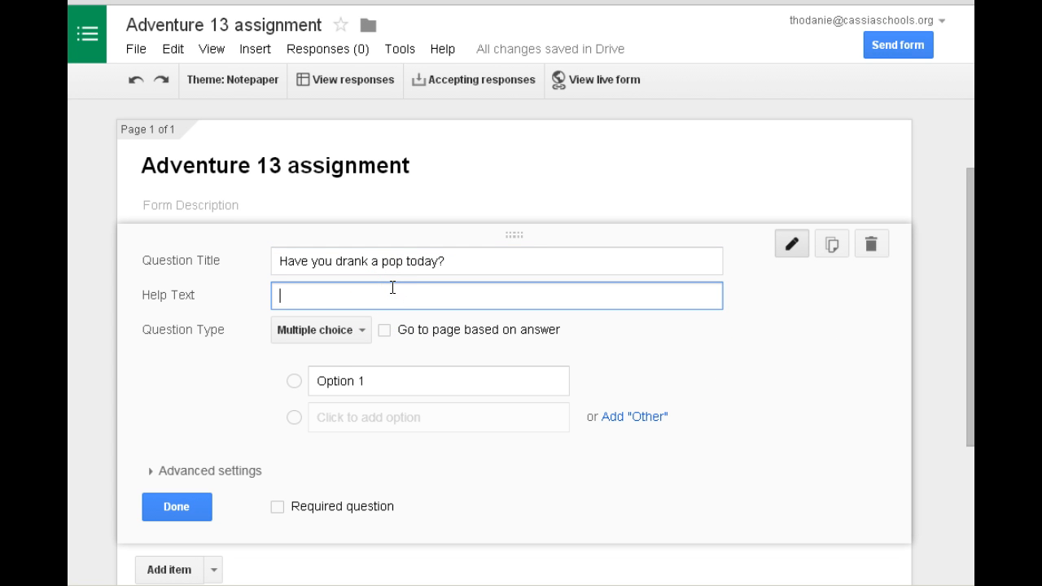
type("Buy")
key("BackSpace")
key("BackSpace")
key("BackSpace")
type("y tpop")
key("BackSpace")
key("BackSpace")
key("BackSpace")
type("oday, I mean")
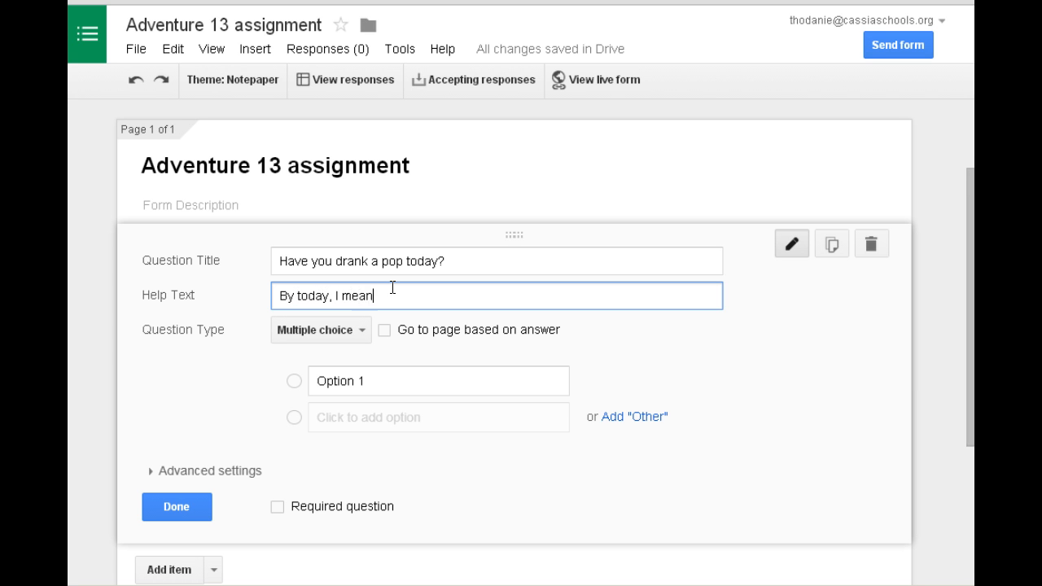
type(" in the last 24 hours.")
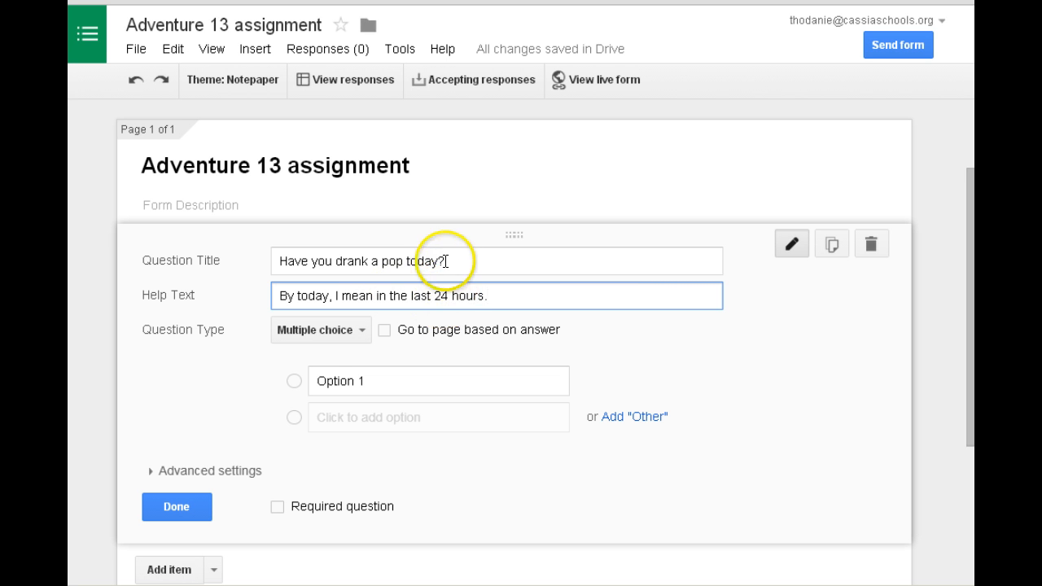
left_click_drag(504, 299, 259, 300)
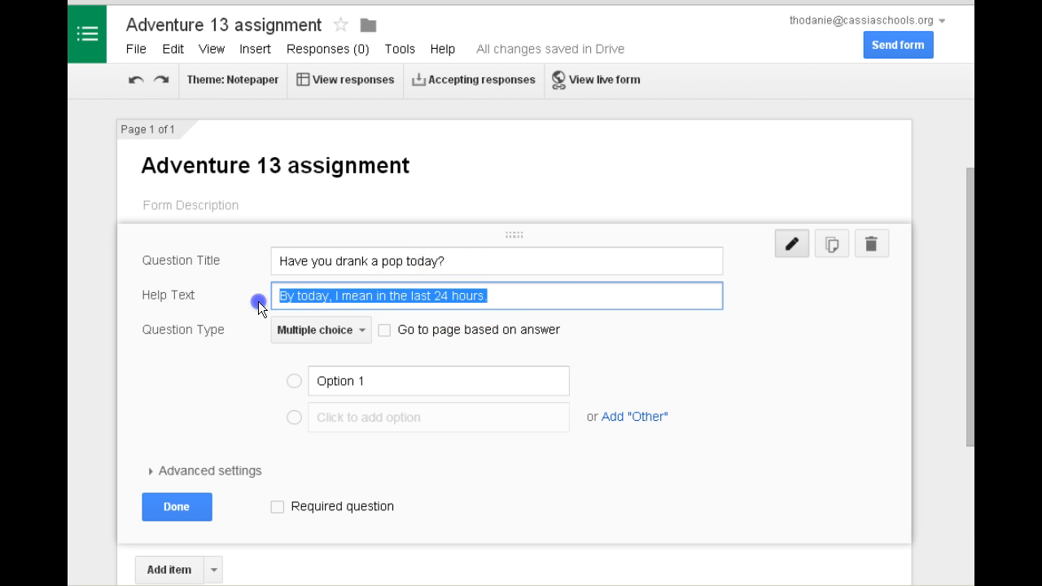
key("BackSpace")
Reword the first question's title as "In the last 24 hours, have you drank a pop?".
left_click_drag(448, 260, 268, 264)
type("IN the")
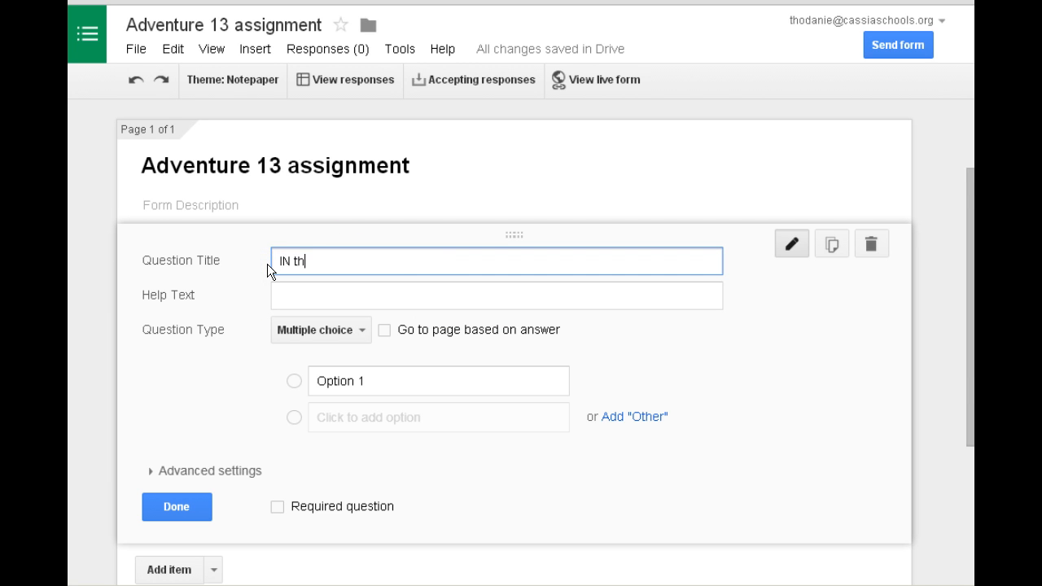
key("BackSpace")
key("BackSpace")
type("n the last 24 hours, have you dra")
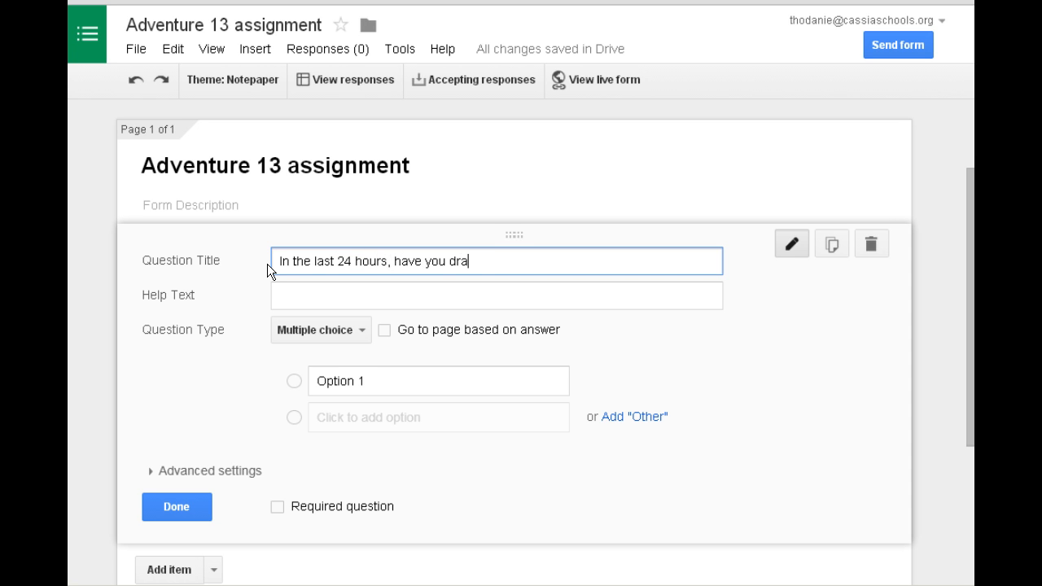
type("nk a pop?")
Keep the pop question as multiple choice and give it the answer options Yes and No.
left_click(362, 332)
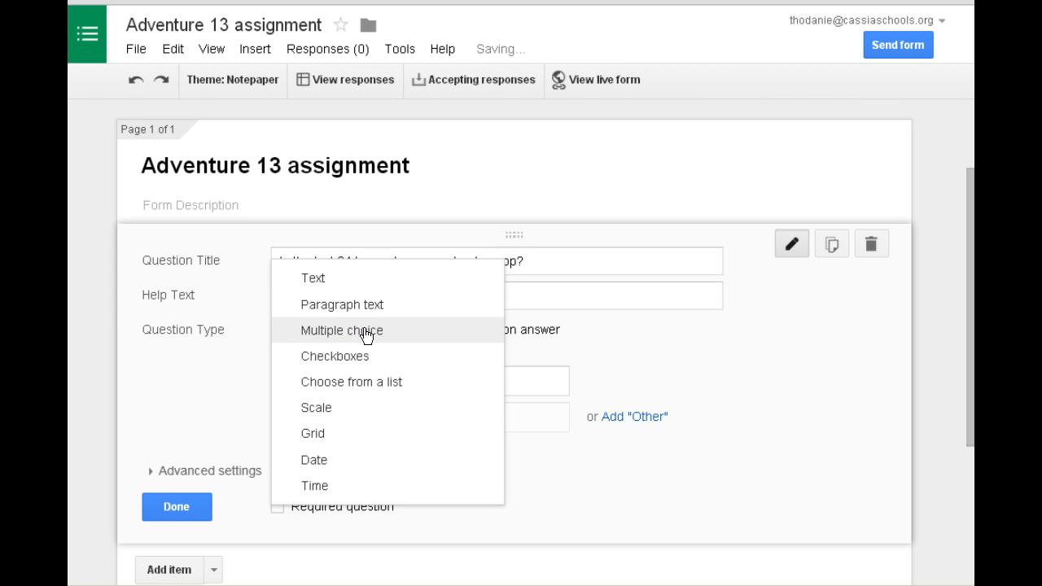
left_click(364, 329)
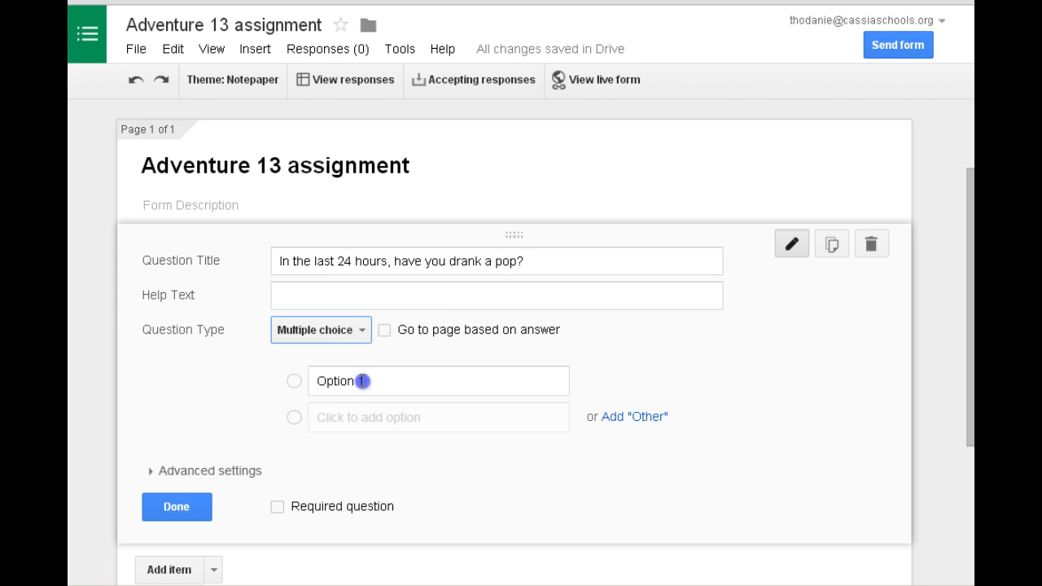
left_click(362, 381)
type("Yes")
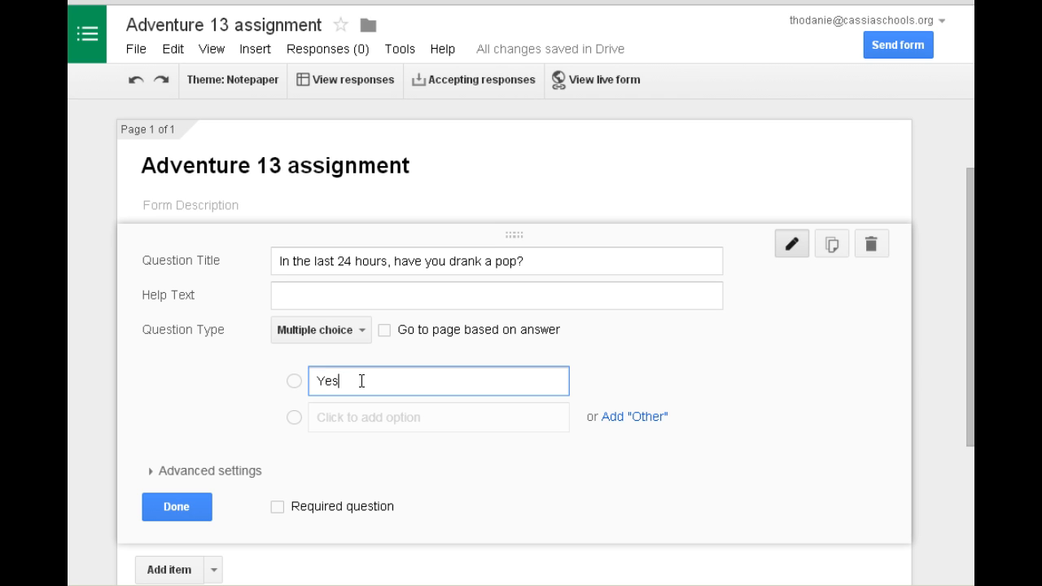
left_click(407, 413)
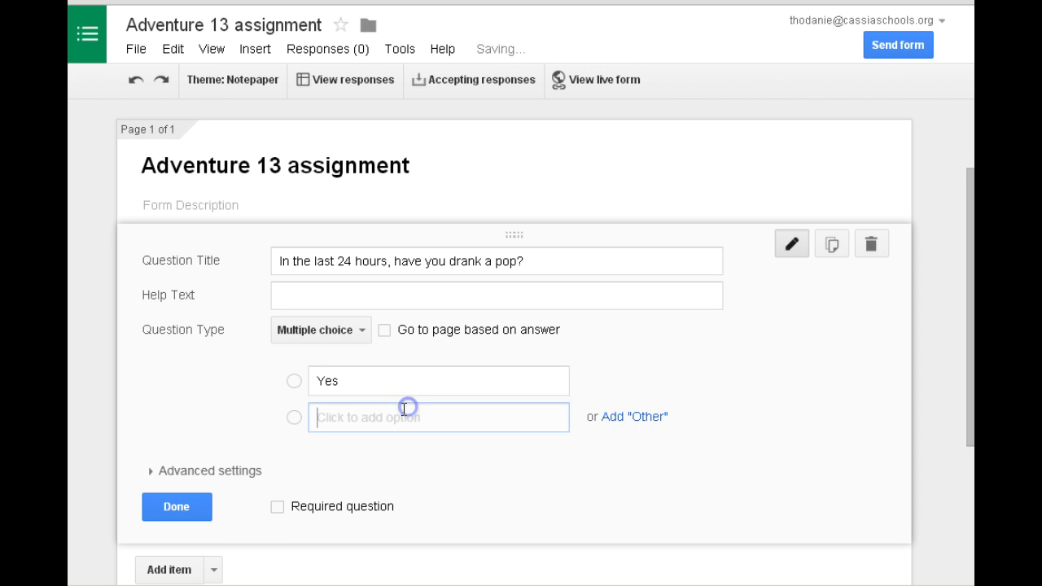
type("No")
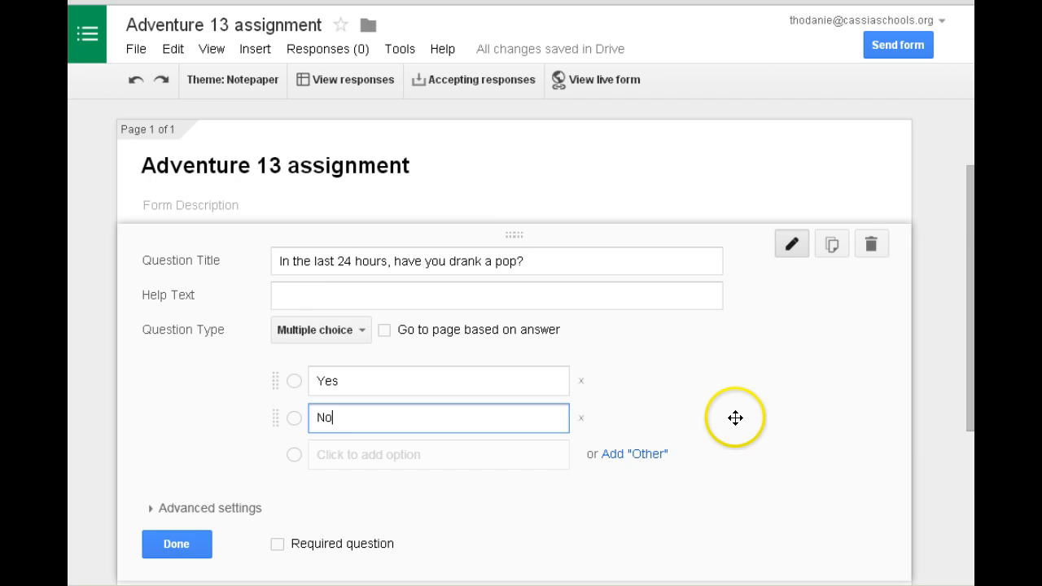
Add a second question titled "Did you go to bed before 11 pm last night?".
scroll(735, 418, "down", 5)
scroll(735, 418, "up", 2)
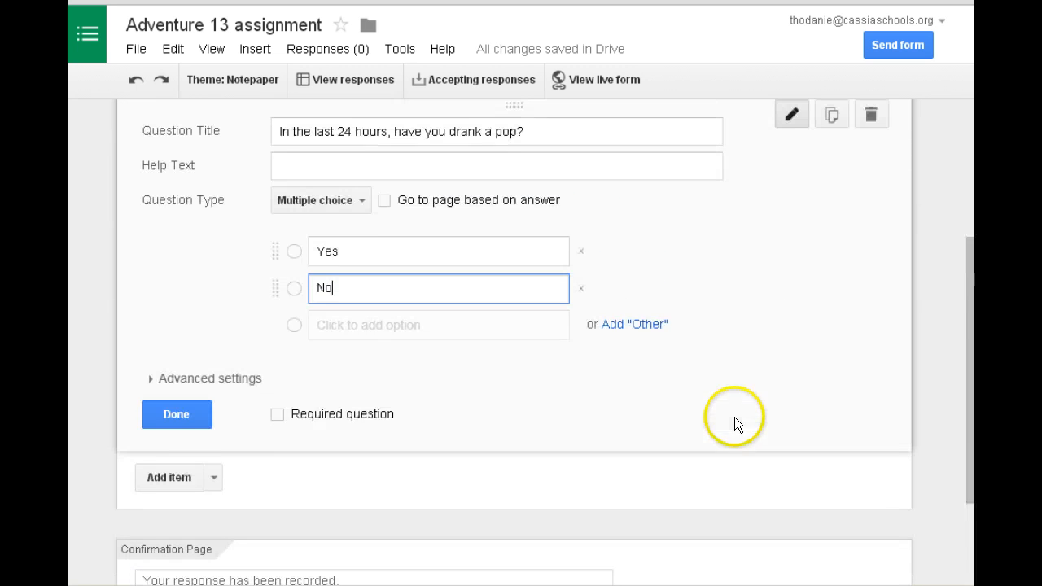
left_click(159, 477)
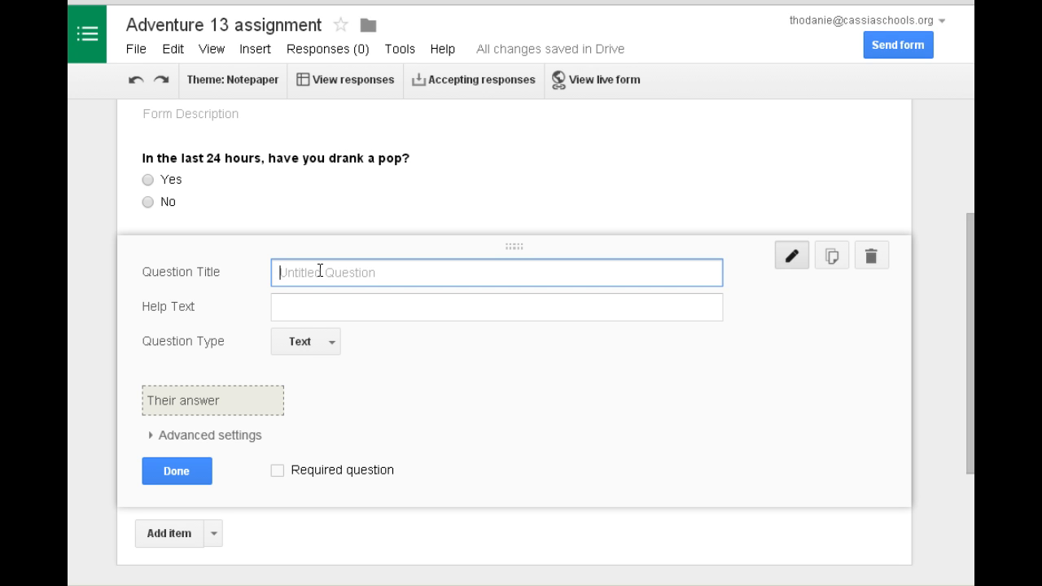
type("Did you go to bed ba")
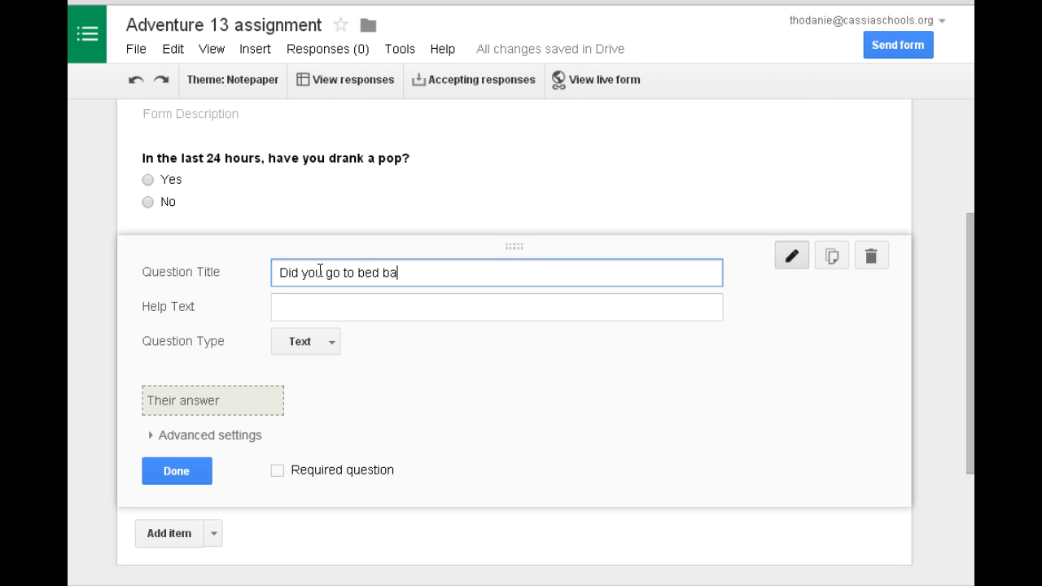
key("BackSpace")
type("efore 11 pm last n")
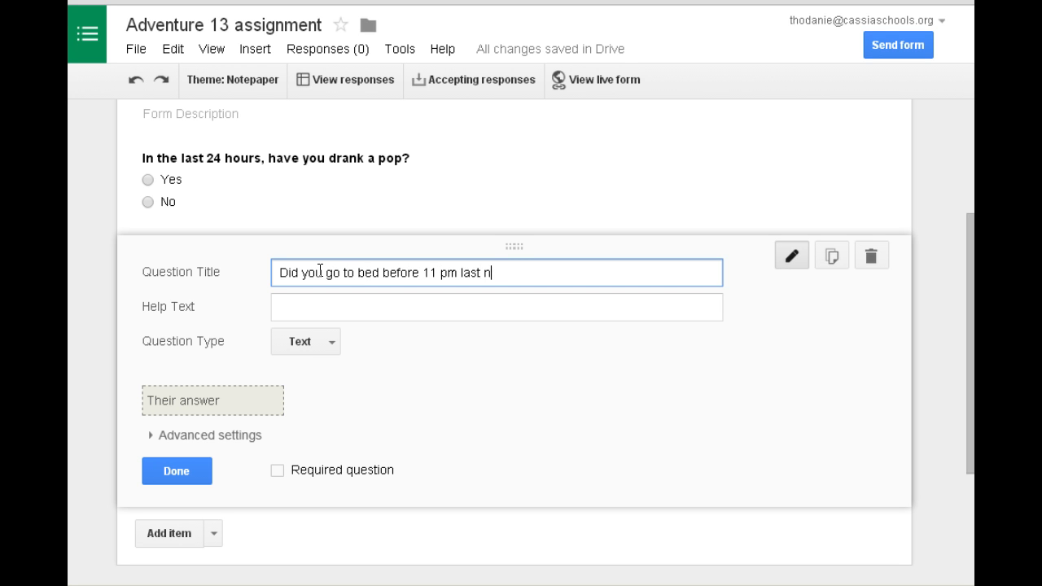
type("oight?")
Make the bedtime question multiple choice with the answer options Yes and No.
left_click(327, 340)
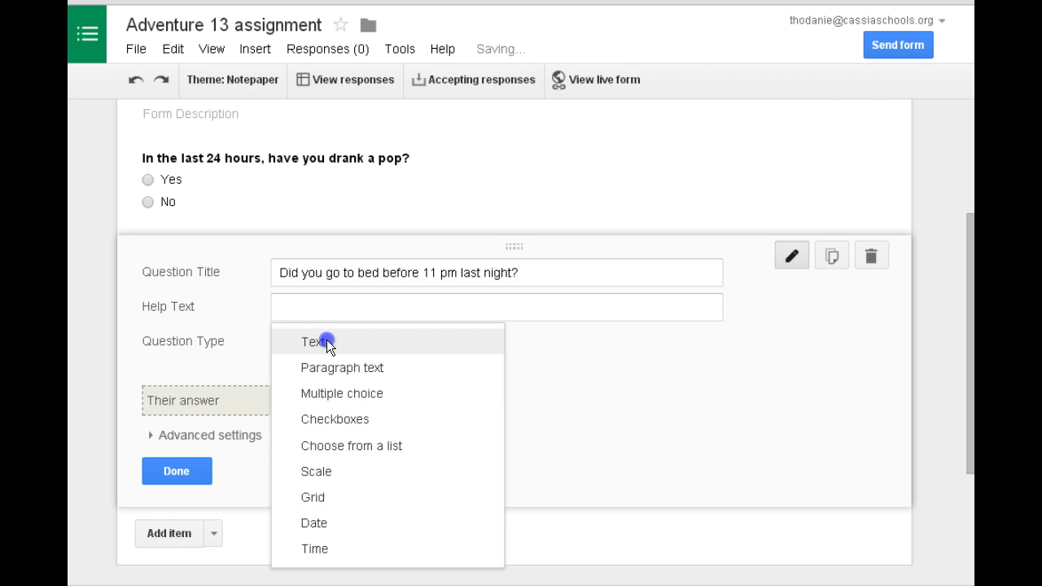
left_click(330, 394)
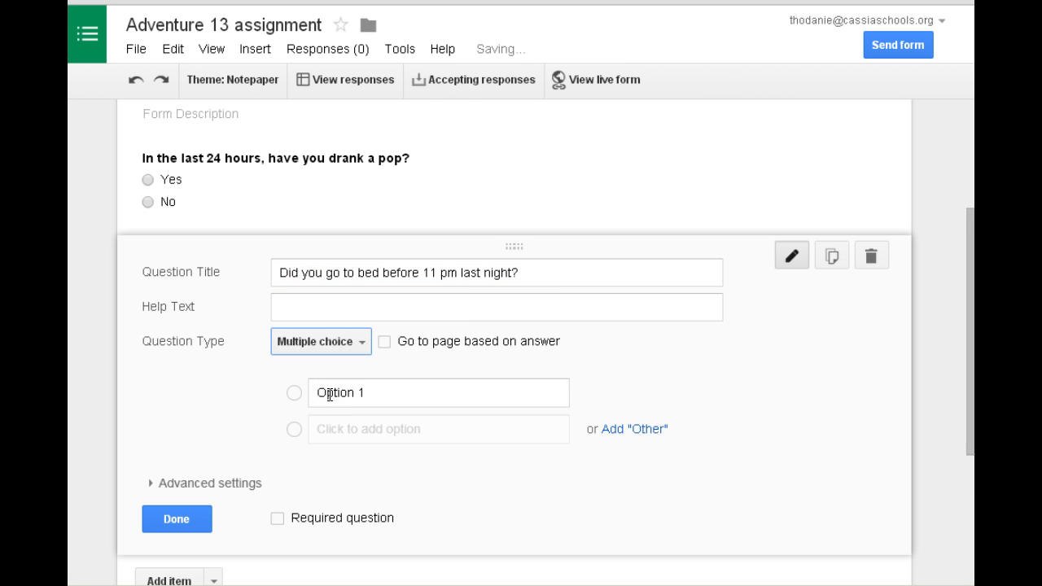
type("Yes")
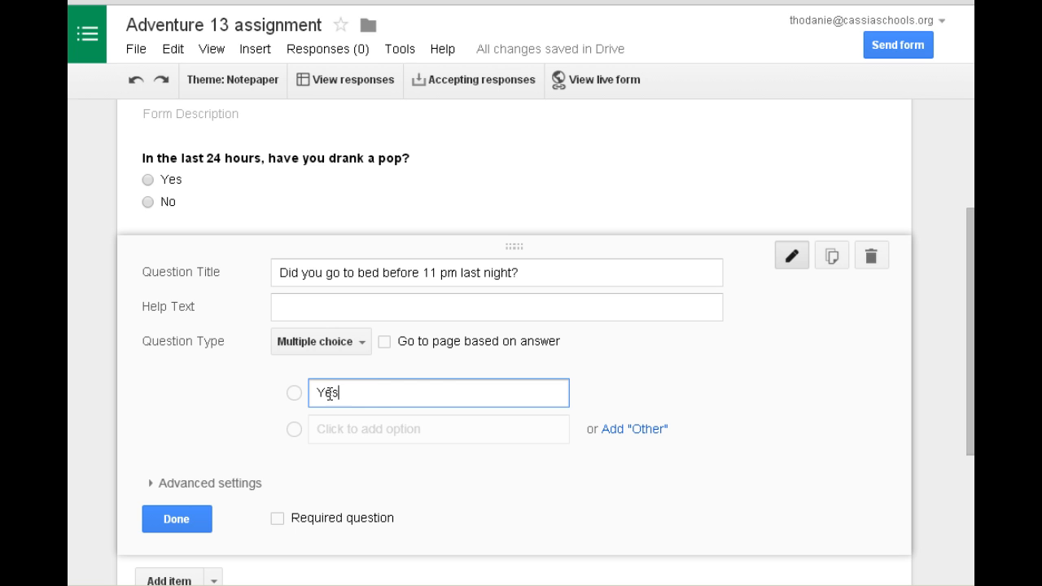
left_click(332, 429)
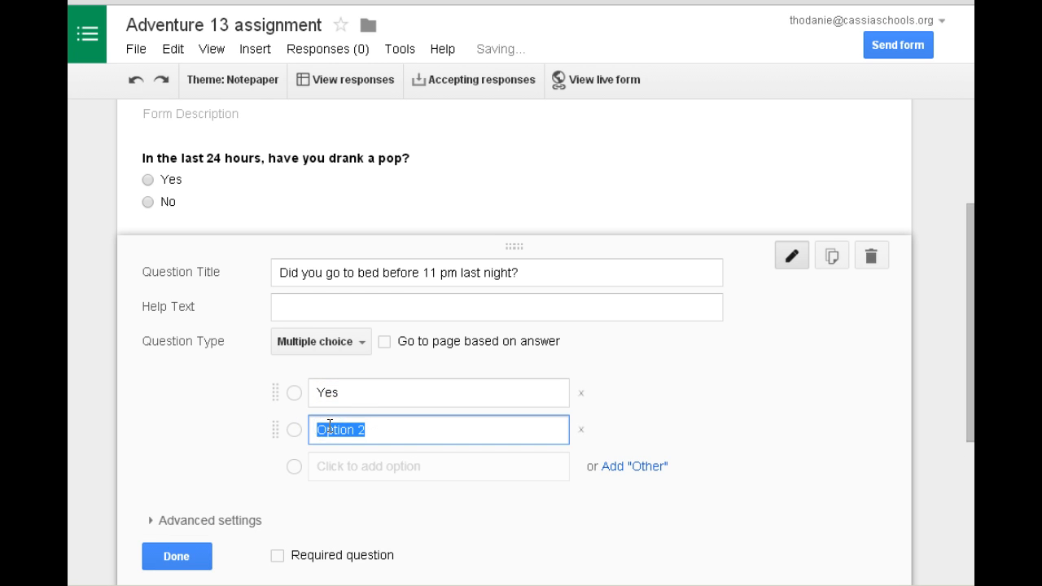
type("No")
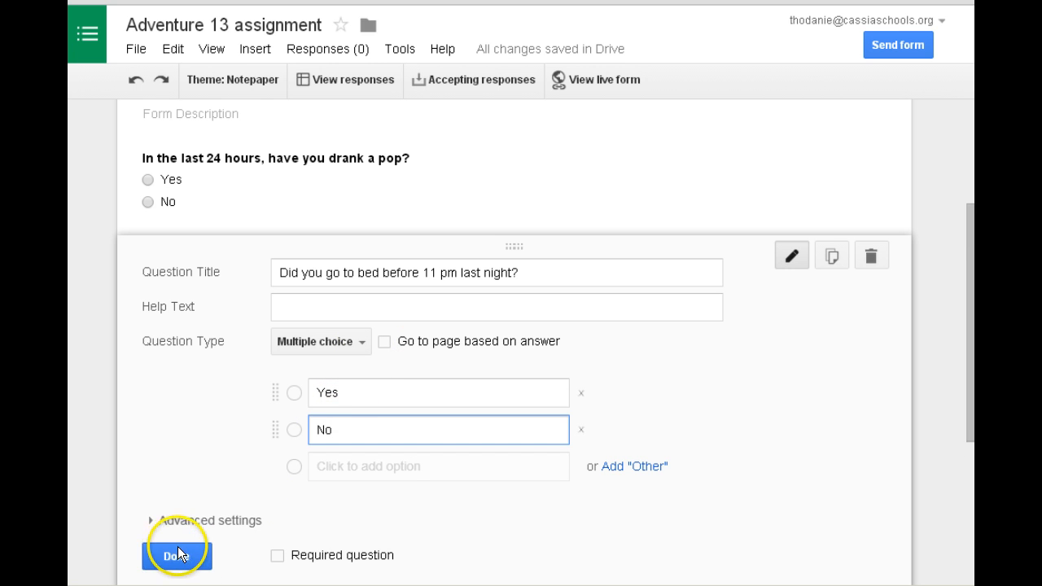
Finish editing the bedtime question and set the confirmation page message to "Thanks for helping me with my Adventure 13 assignment.".
left_click(173, 556)
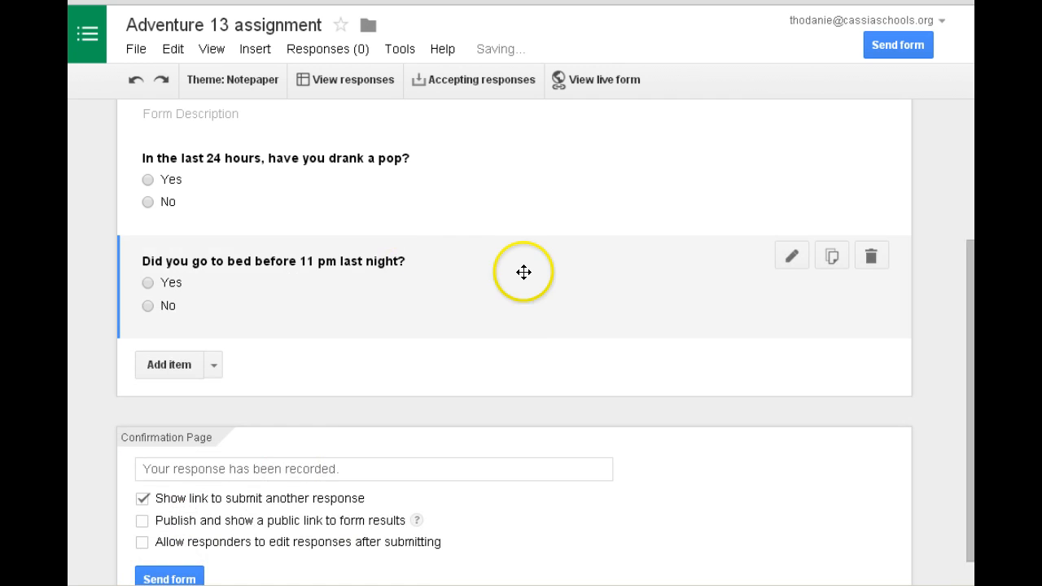
scroll(525, 281, "down", 1)
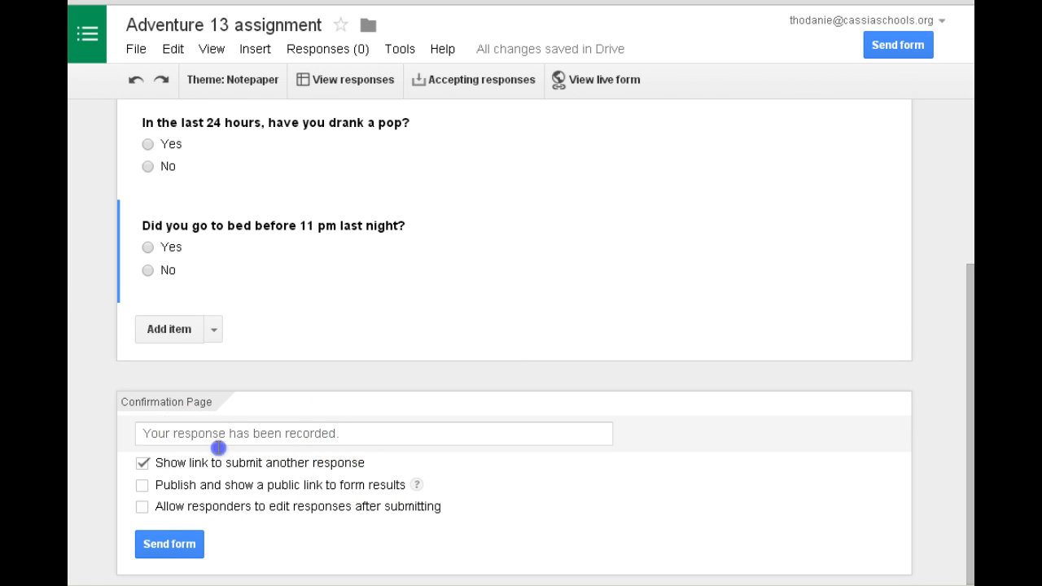
left_click(128, 445)
type("Thanks ")
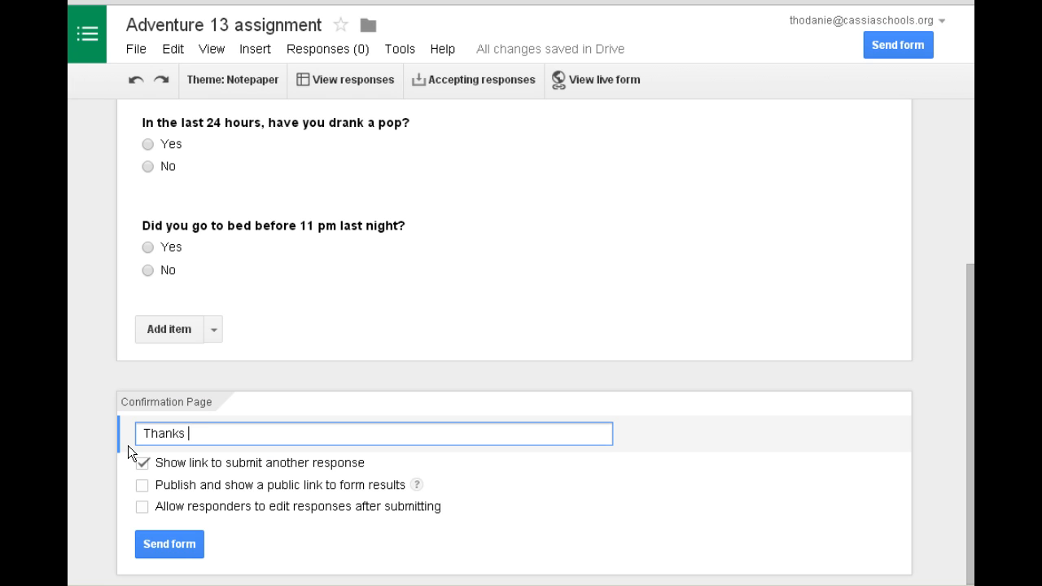
type("for helping me with m")
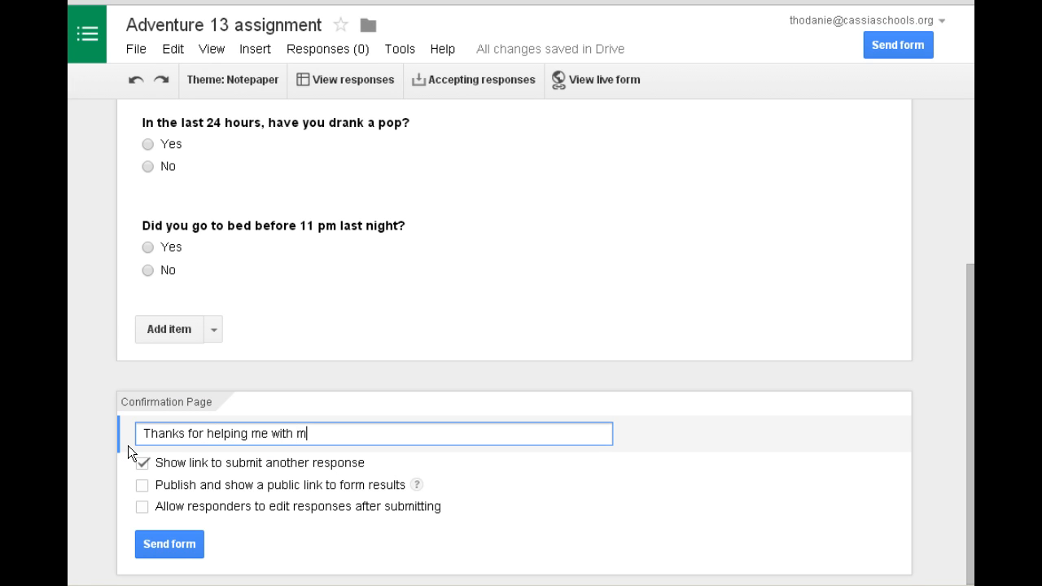
type("y Adventure 143")
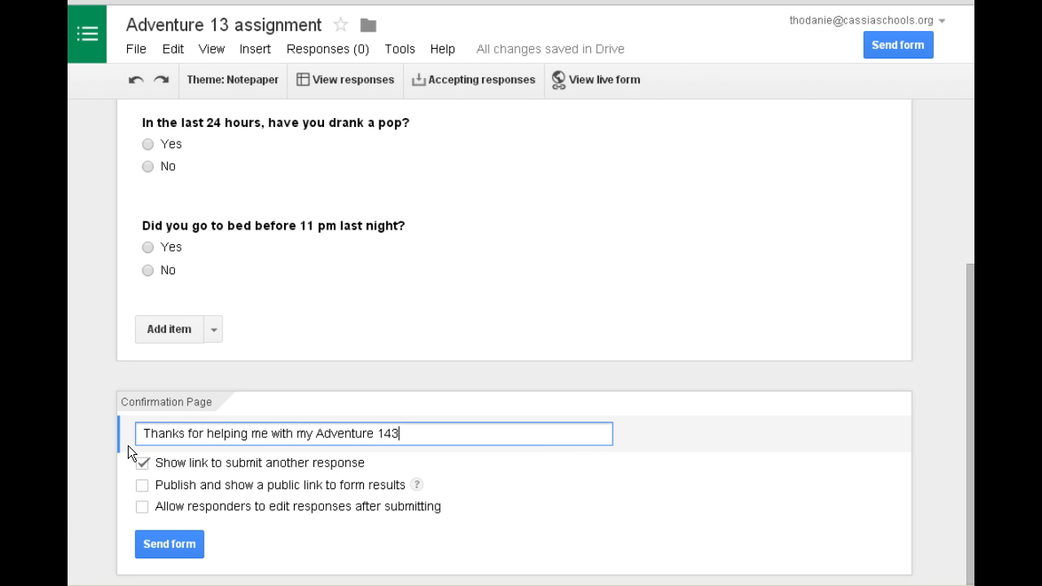
key("BackSpace")
key("BackSpace")
type("3 assignment")
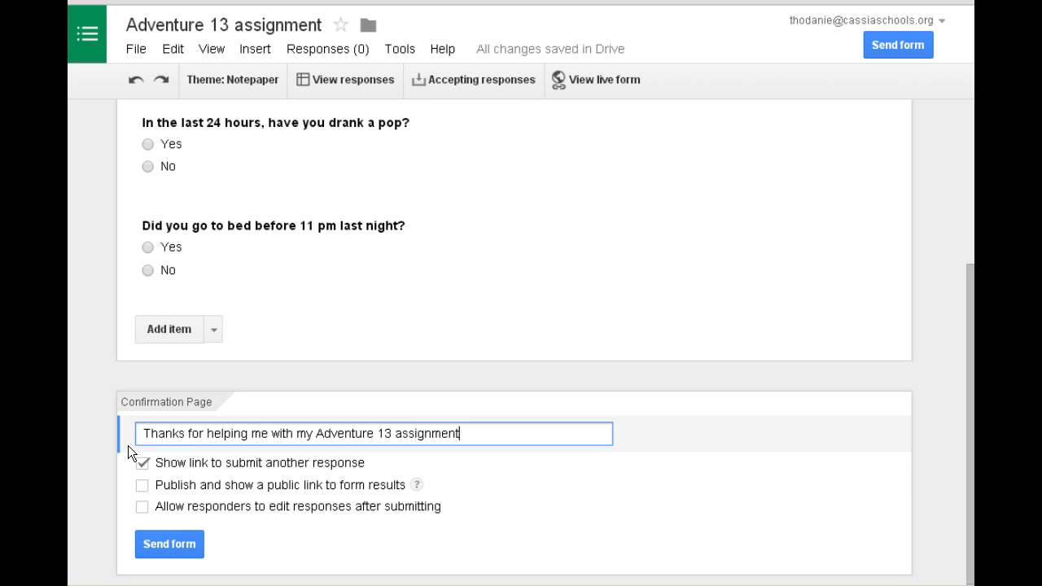
type(".")
left_click(139, 486)
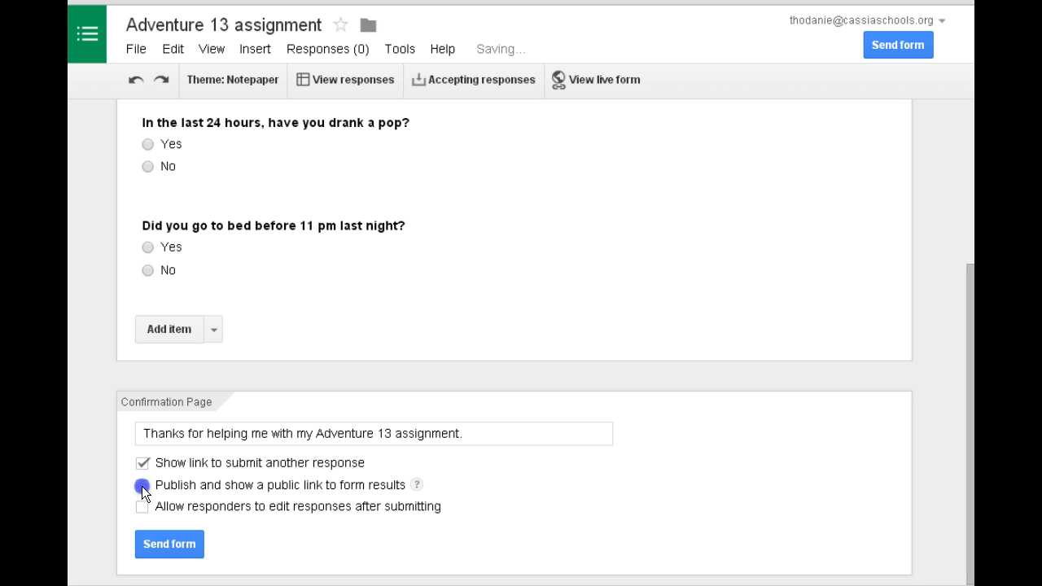
left_click(281, 485)
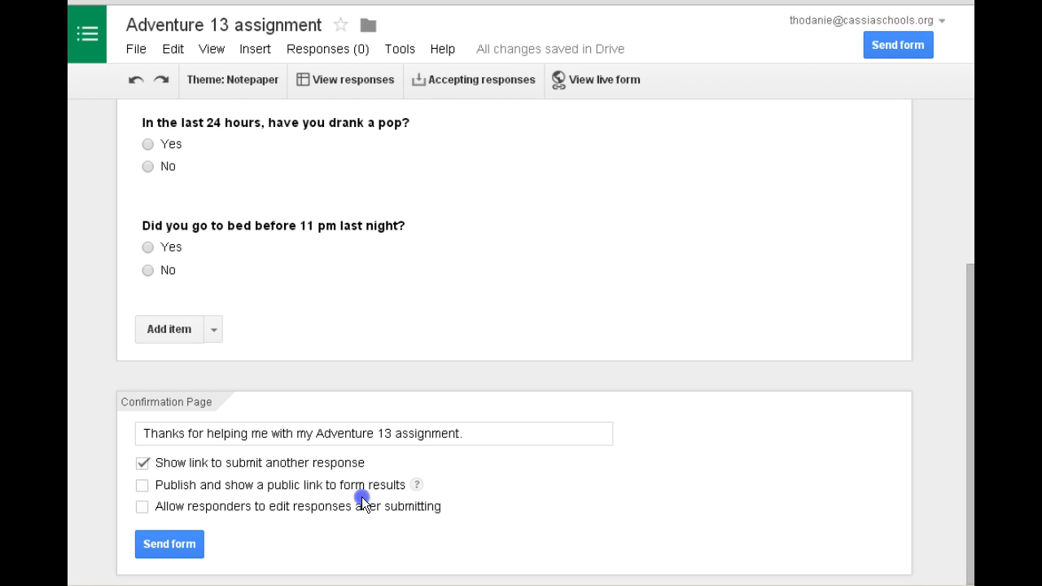
left_click(143, 462)
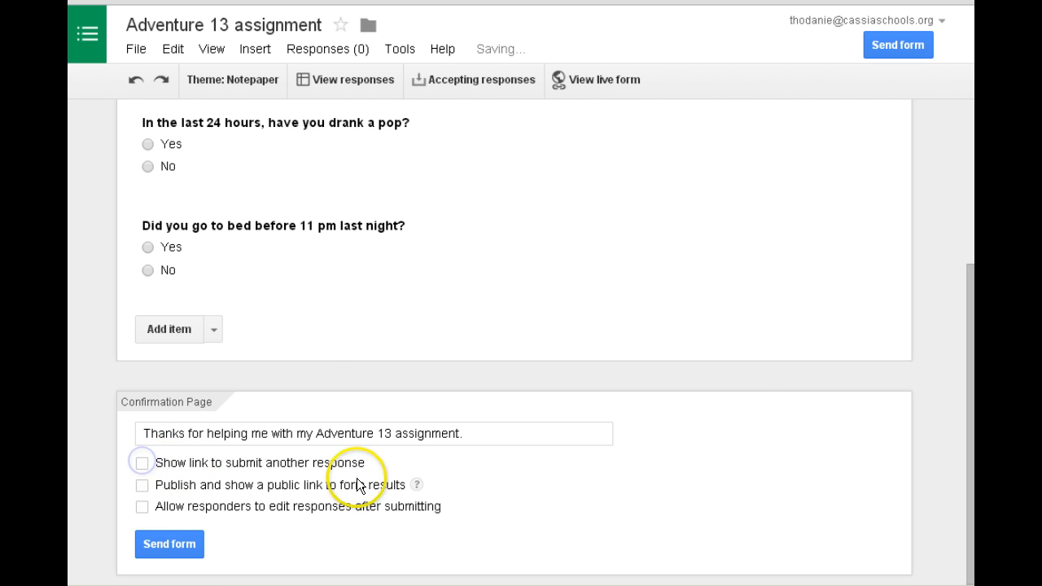
left_click(169, 544)
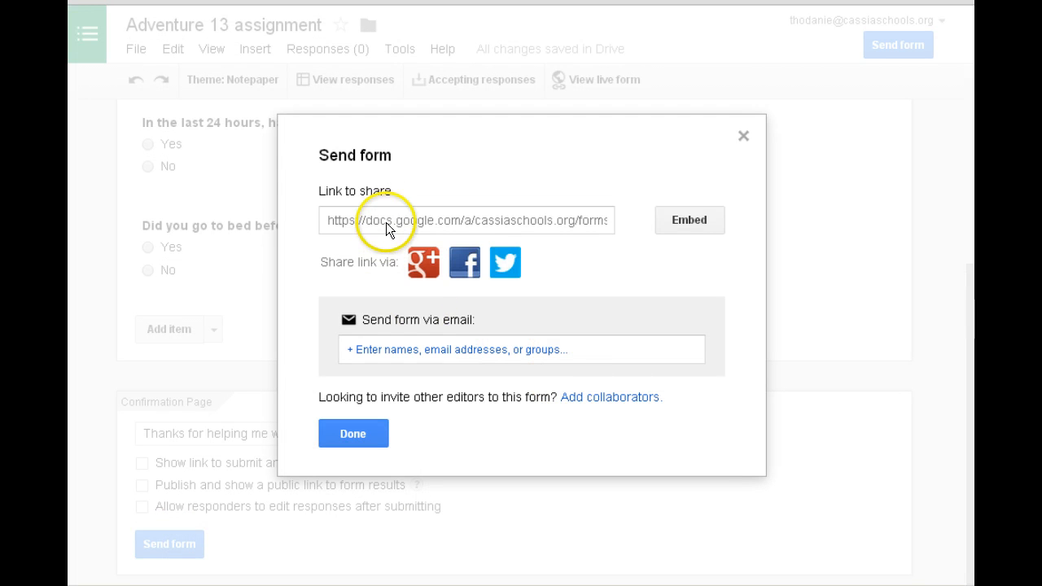
left_click(589, 349)
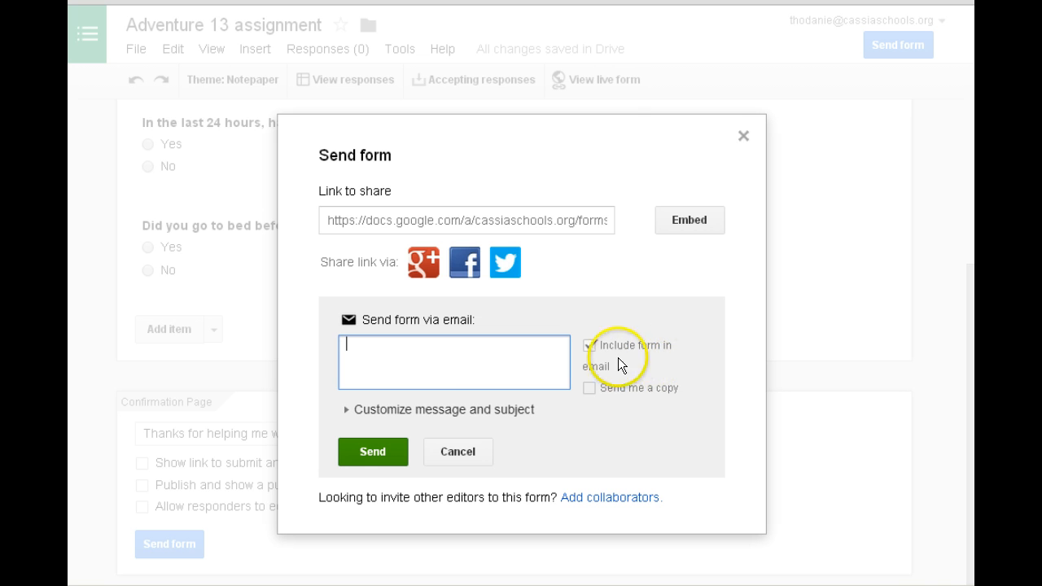
left_click(433, 350)
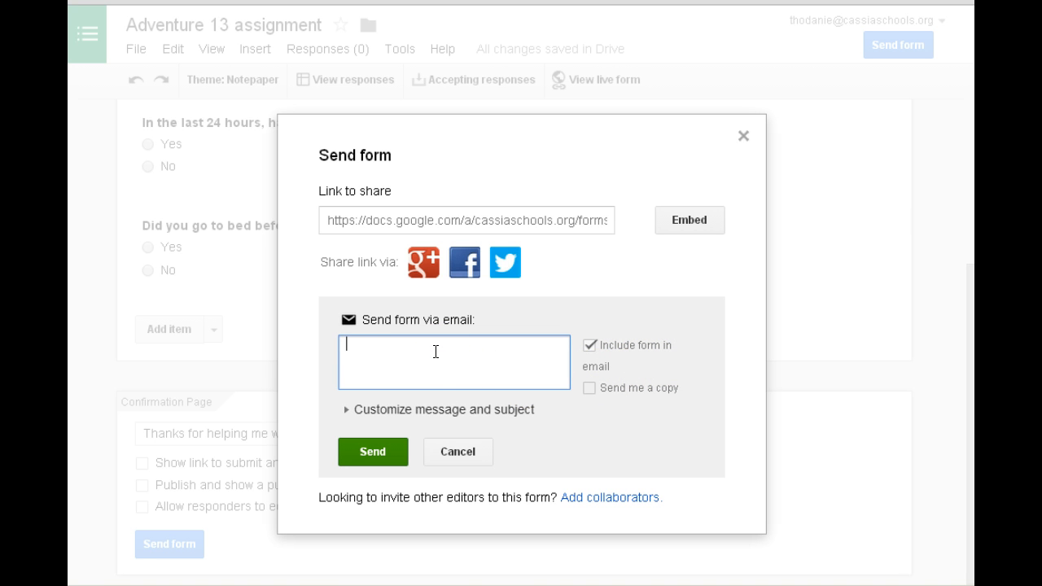
type("thod")
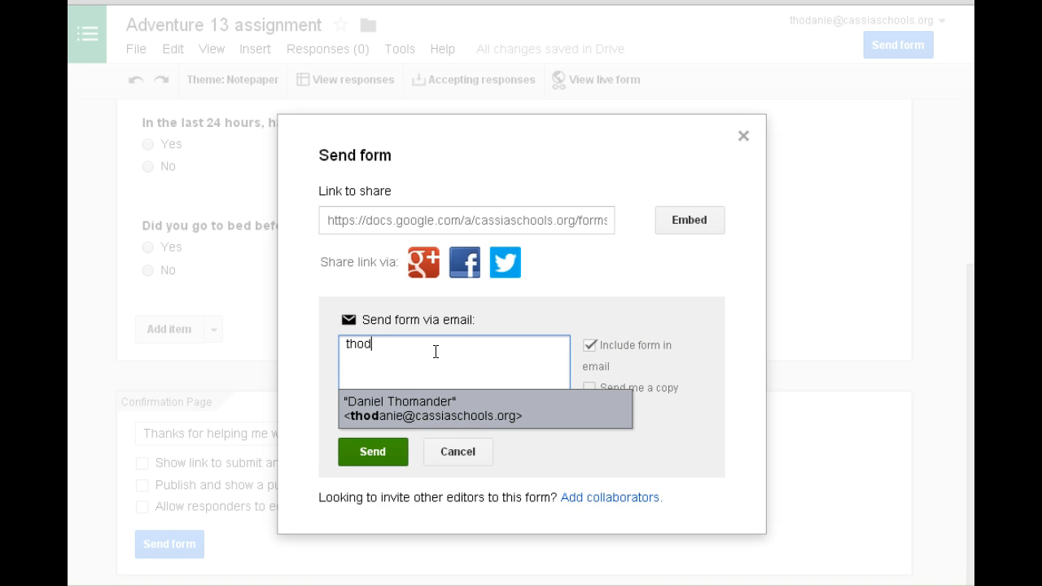
type("ani")
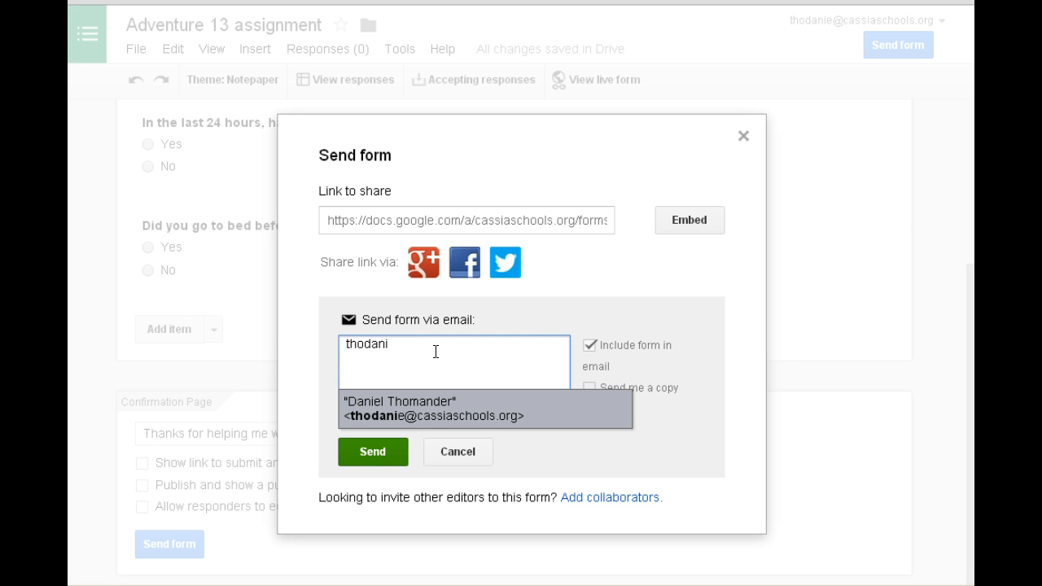
left_click(424, 407)
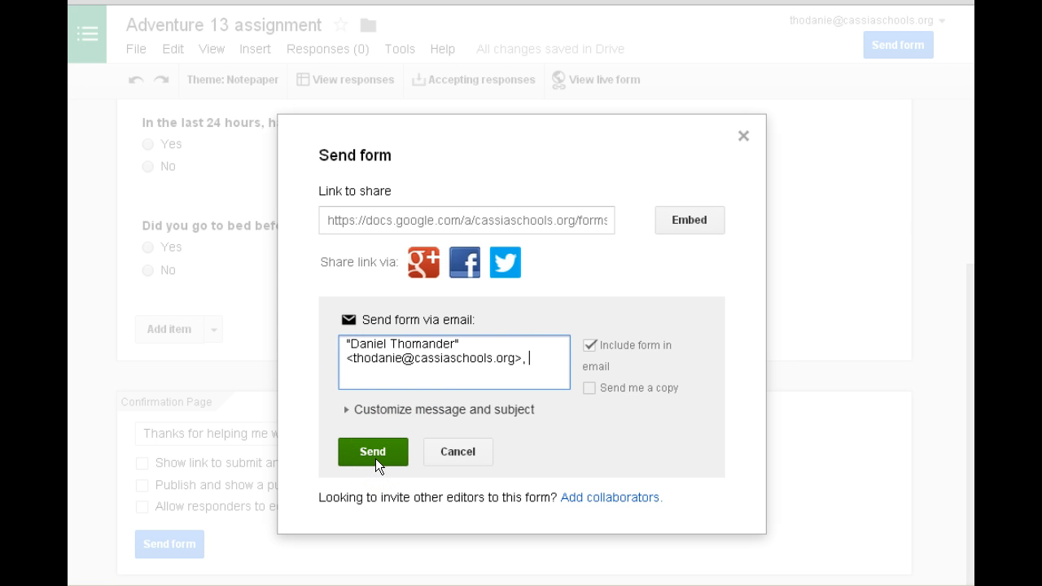
left_click(445, 450)
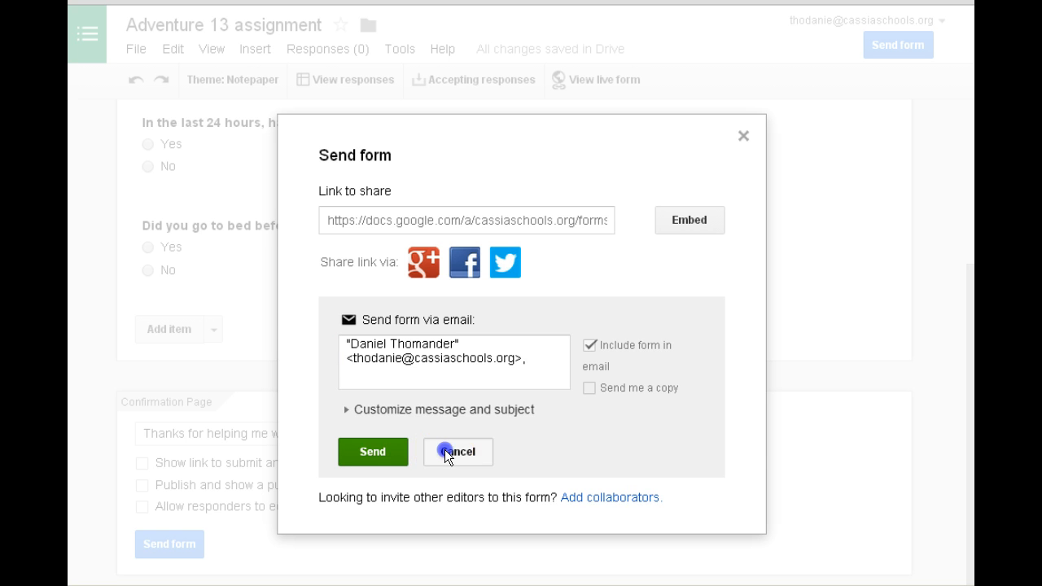
left_click(742, 135)
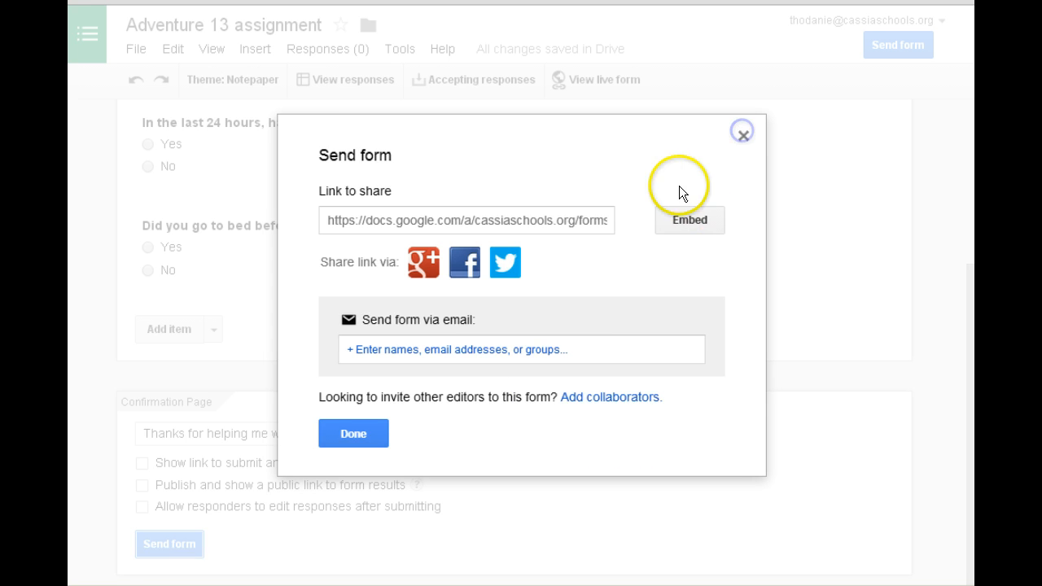
left_click(141, 463)
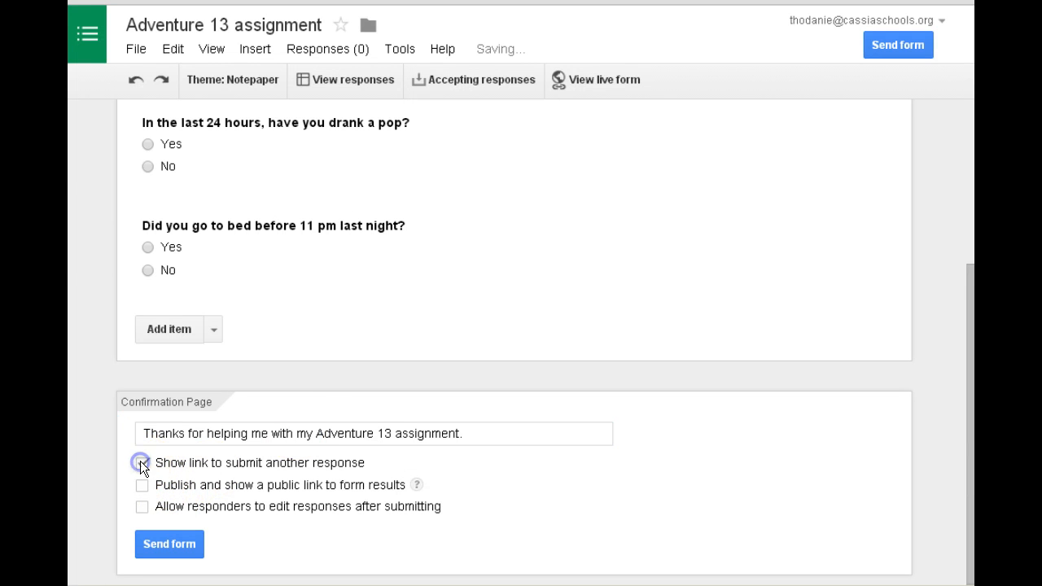
Send the form by email to the teacher's own address, with the form included in the message.
left_click(169, 543)
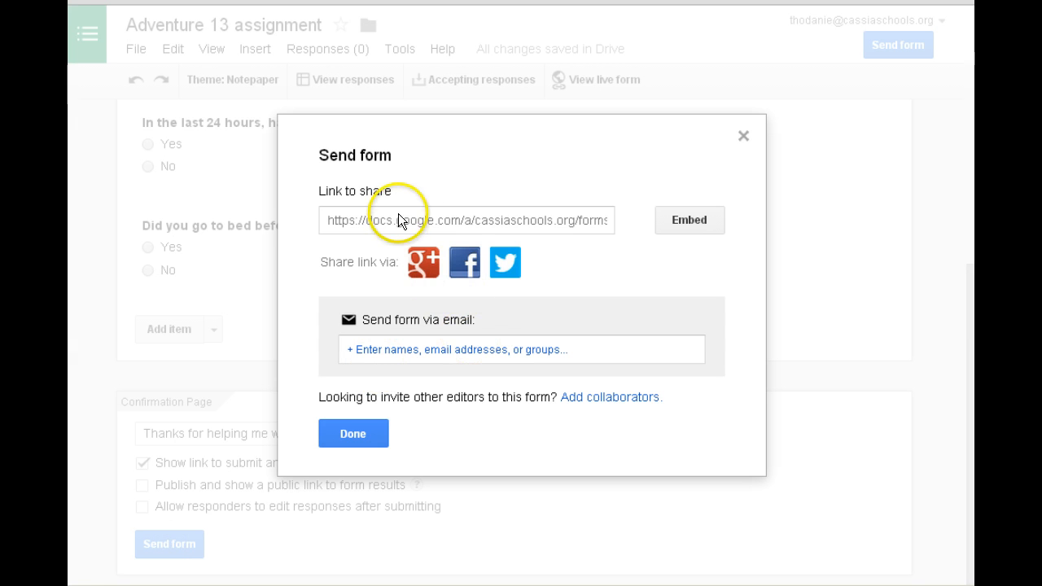
left_click(495, 362)
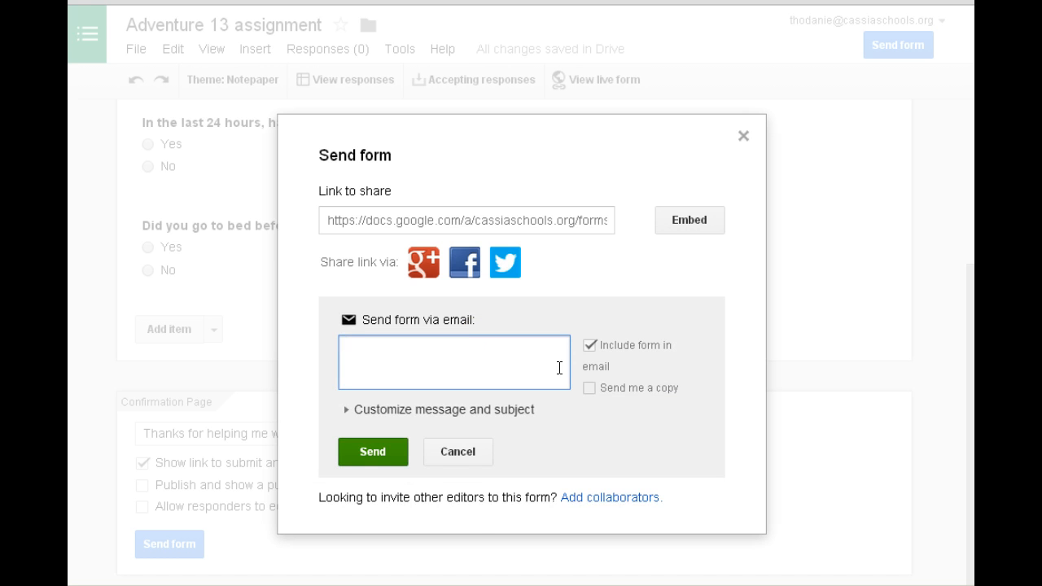
type("thodanie")
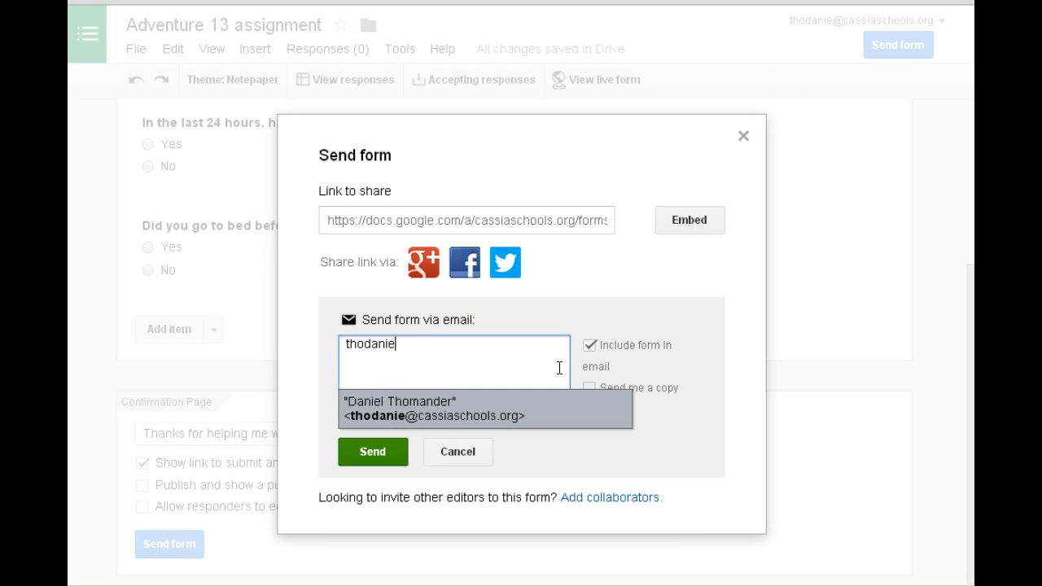
left_click(465, 413)
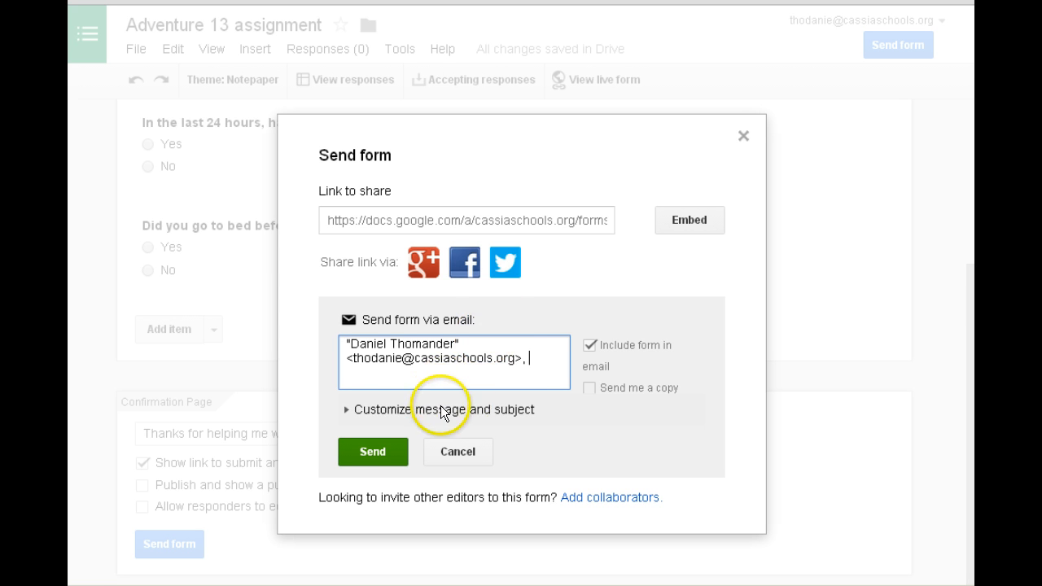
left_click(367, 446)
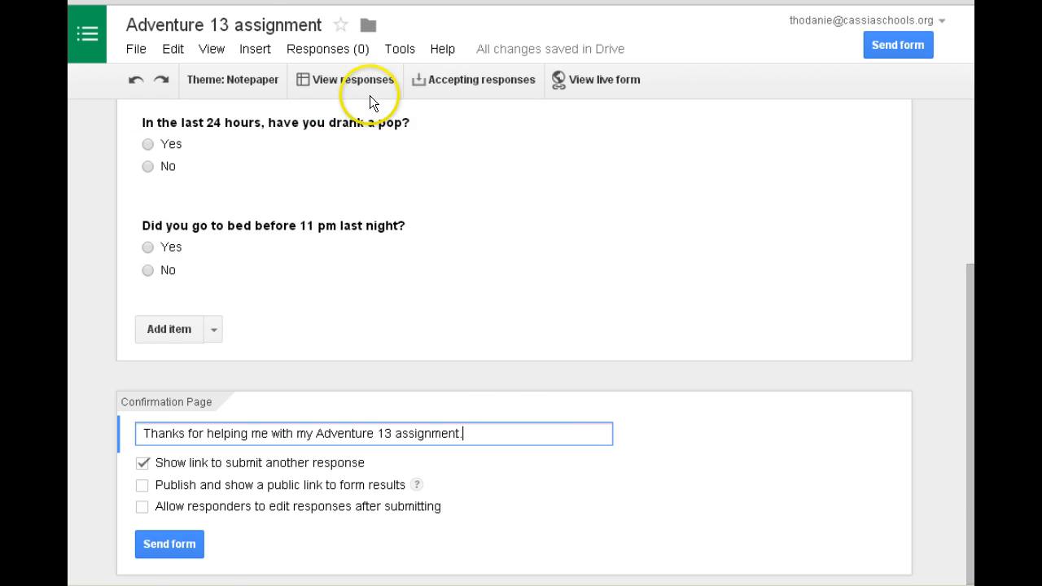
Switch to the Gmail inbox and open the unread "Adventure 13 assignment" email containing the form.
left_click(358, 1)
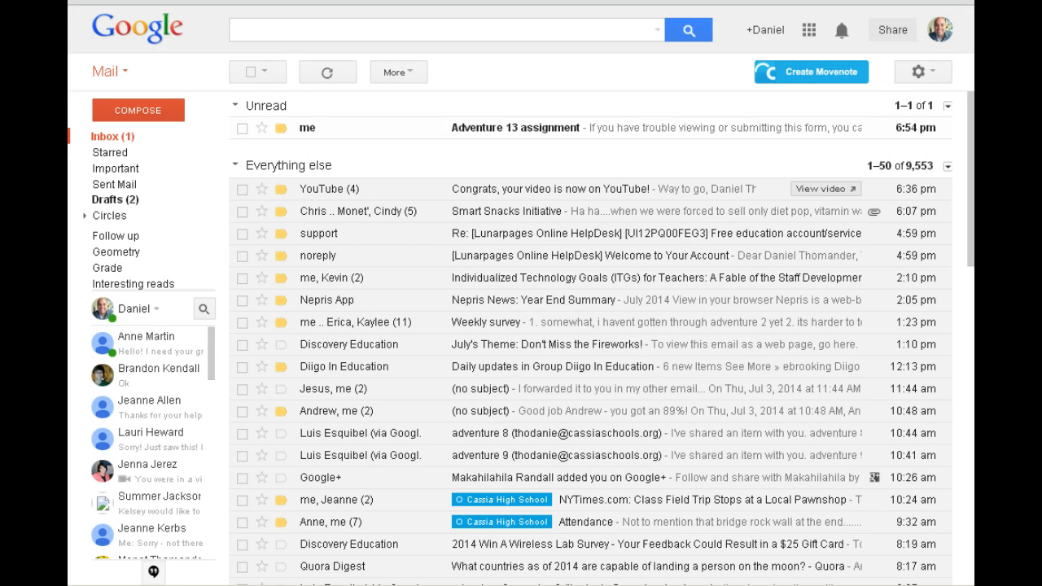
left_click(562, 128)
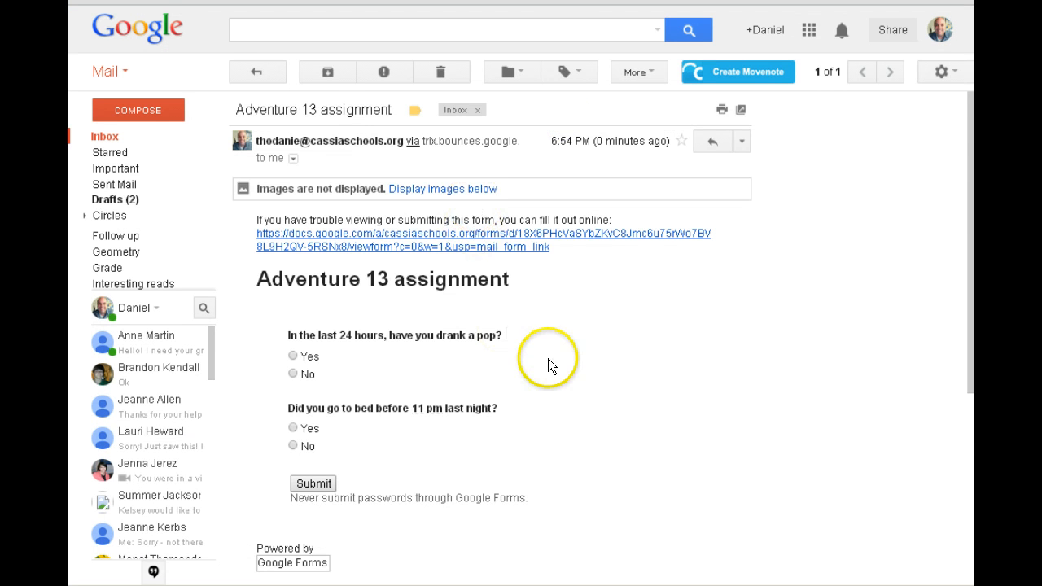
scroll(529, 340, "down", 1)
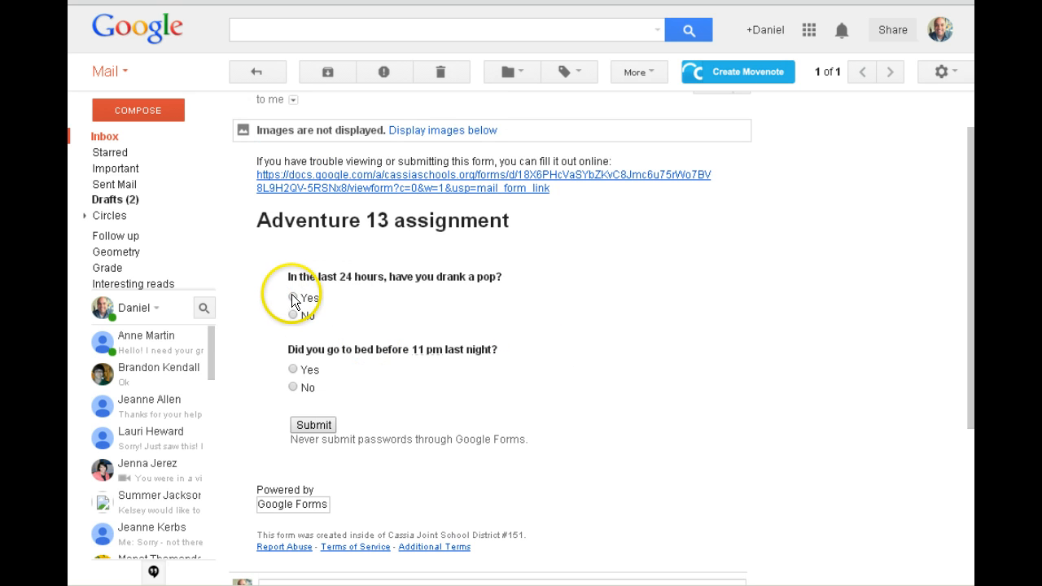
Answer No to both the pop and bedtime questions in the emailed form and submit the response.
left_click(294, 315)
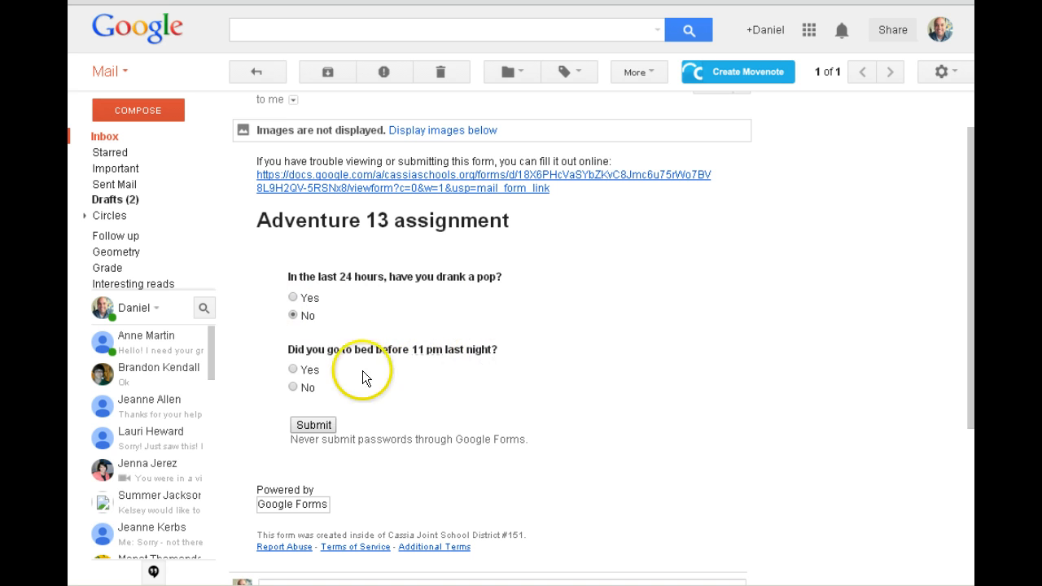
left_click(293, 387)
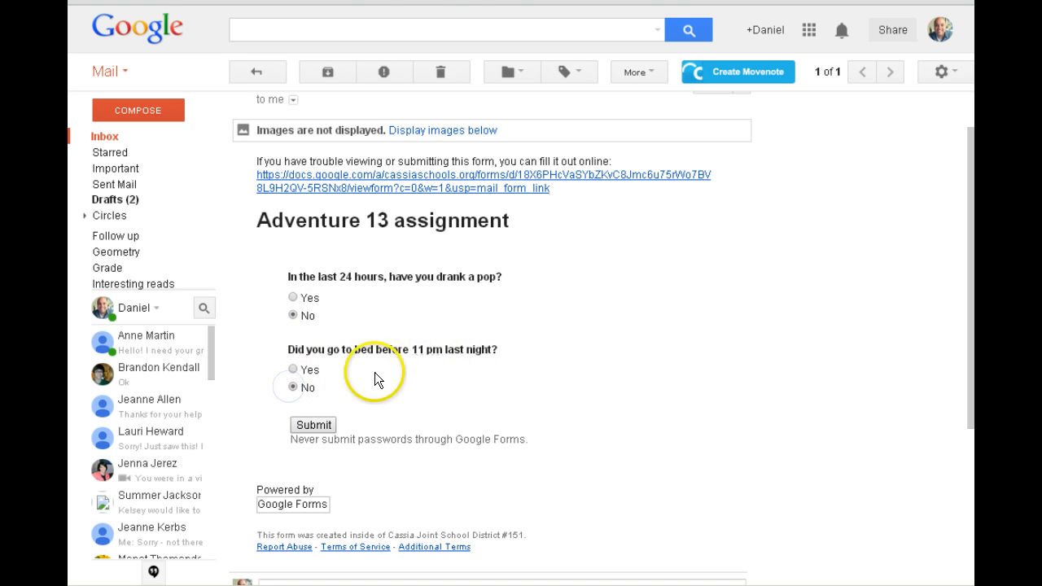
scroll(362, 370, "down", 1)
left_click(319, 366)
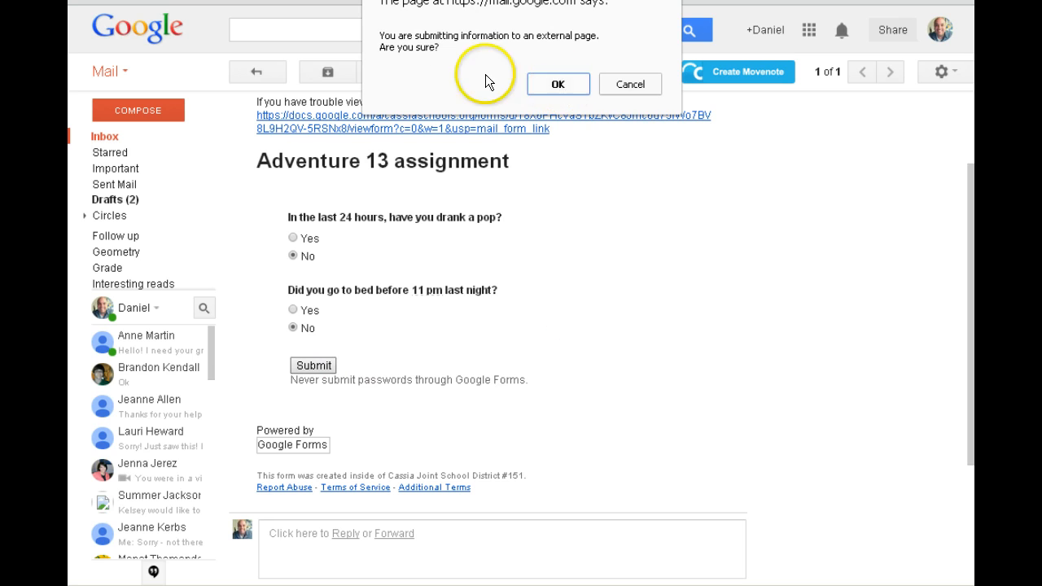
left_click(552, 76)
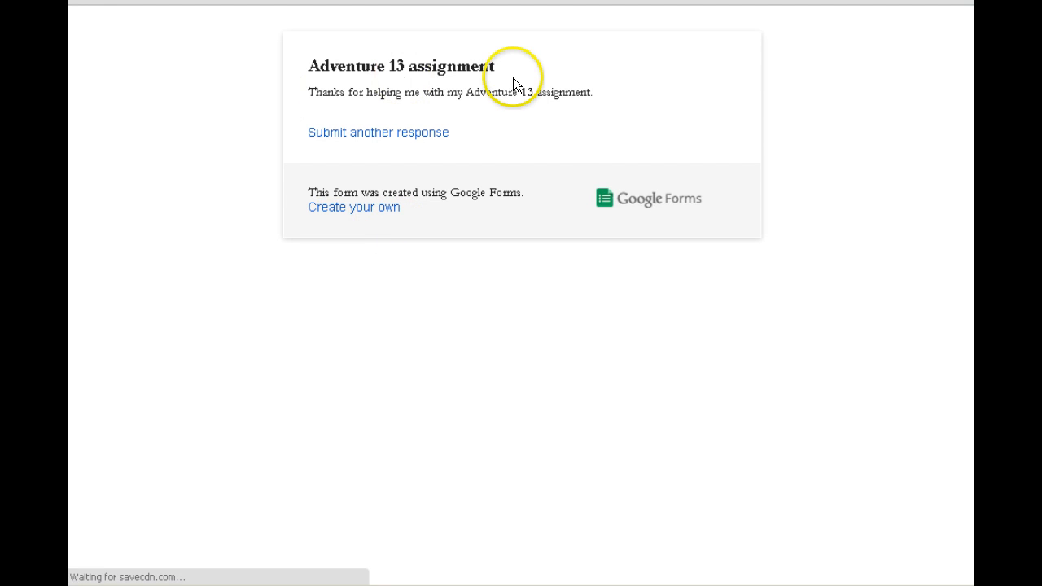
Submit another response to the form, answering Yes to both questions.
left_click(366, 132)
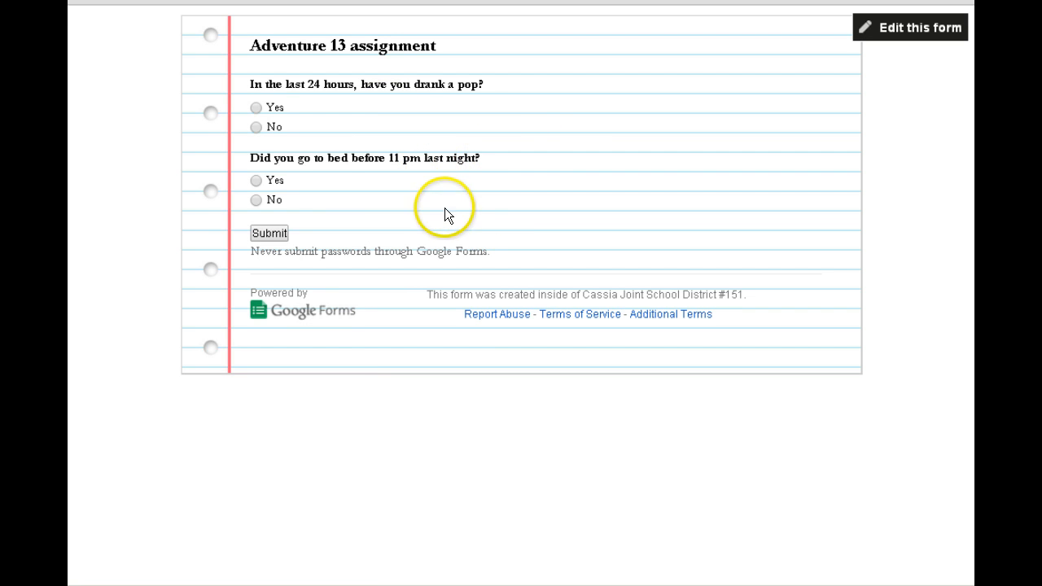
left_click(256, 180)
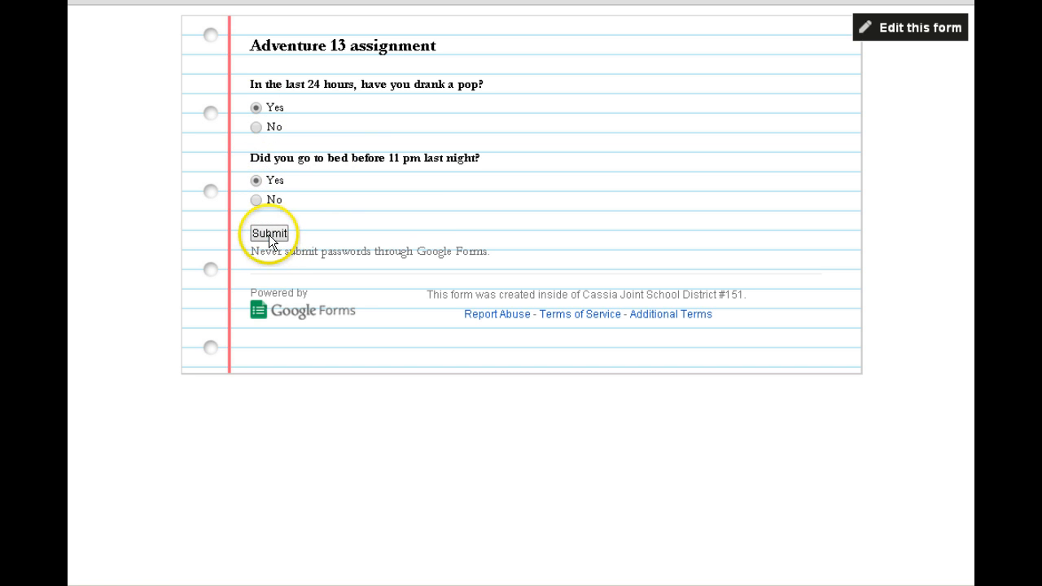
left_click(268, 233)
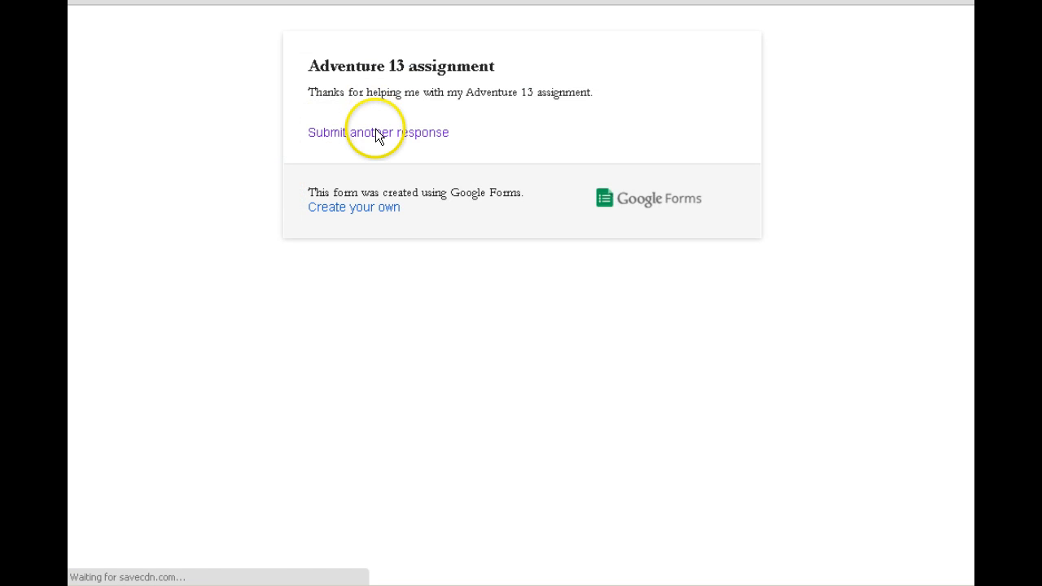
Submit a further response with No for the pop question and Yes for the bedtime question.
left_click(373, 135)
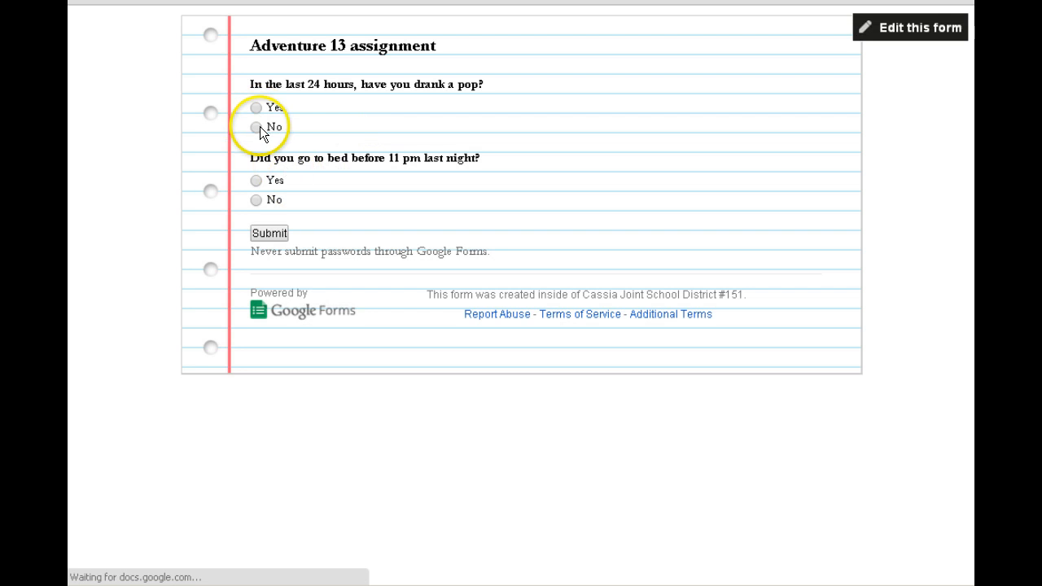
left_click(257, 127)
left_click(256, 180)
left_click(269, 236)
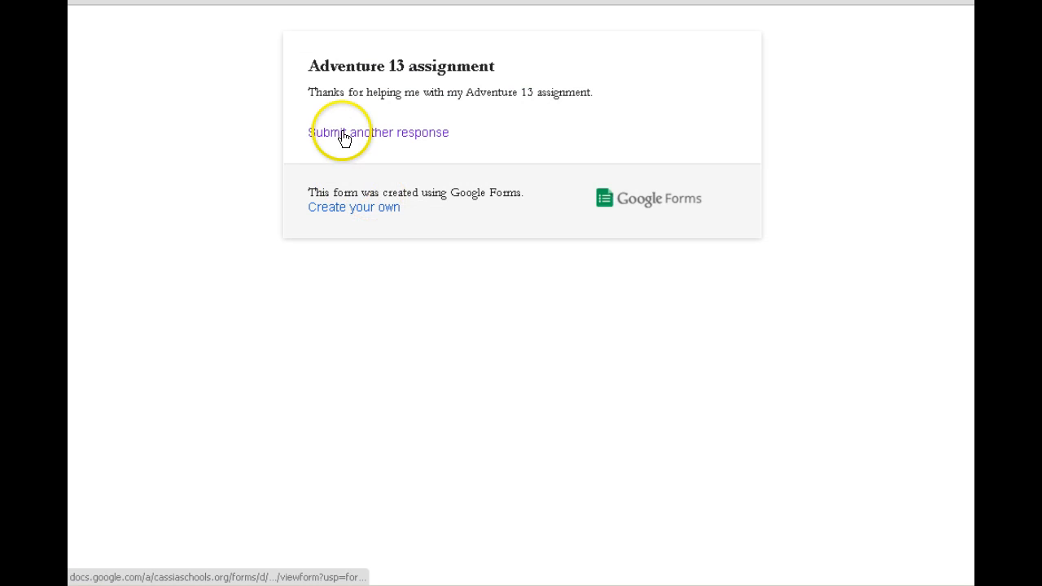
Submit another response to the form, answering Yes to the pop question and No to the bedtime question.
left_click(345, 132)
left_click(254, 106)
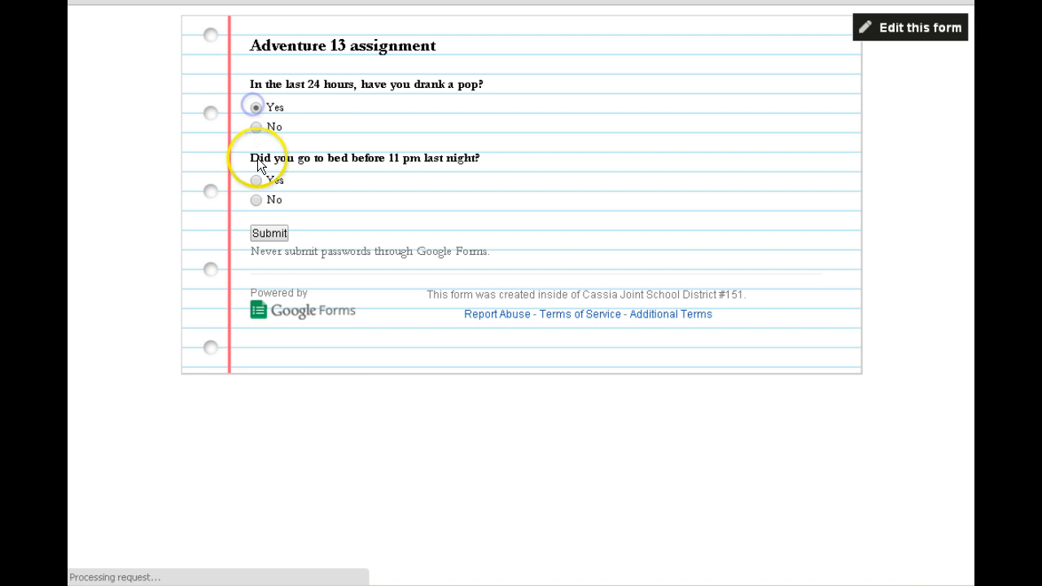
left_click(257, 199)
left_click(258, 231)
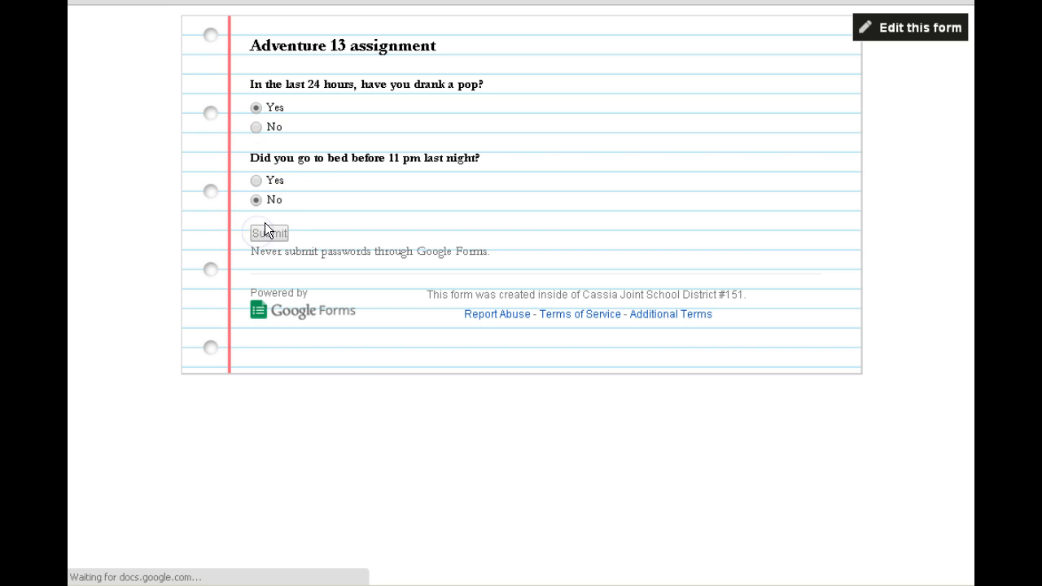
Submit another form response with No for the pop question and Yes for the bedtime question.
left_click(337, 135)
left_click(256, 127)
left_click(258, 181)
left_click(269, 233)
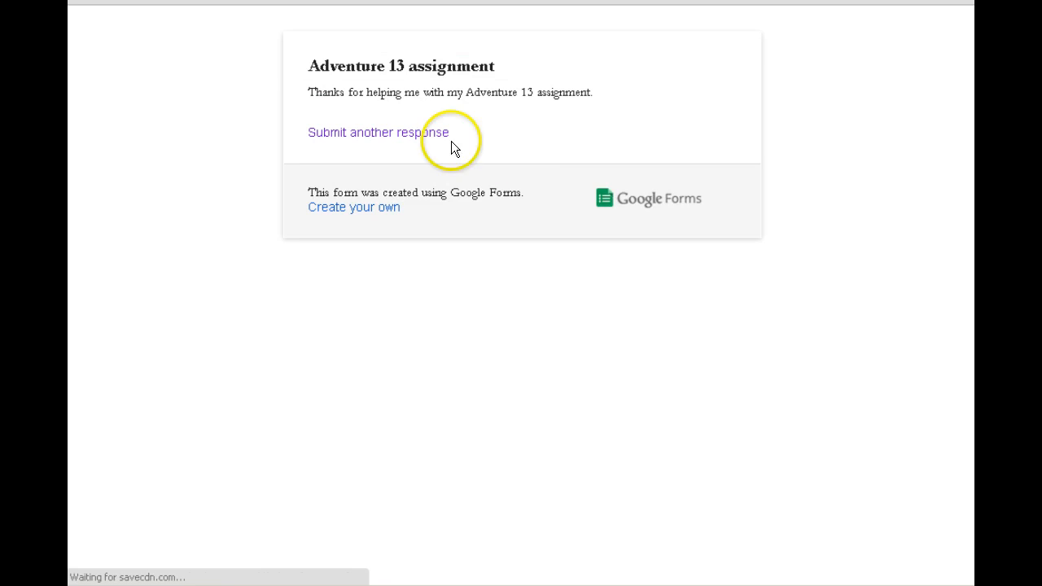
Submit another form response, answering No to both the pop and bedtime questions.
left_click(408, 134)
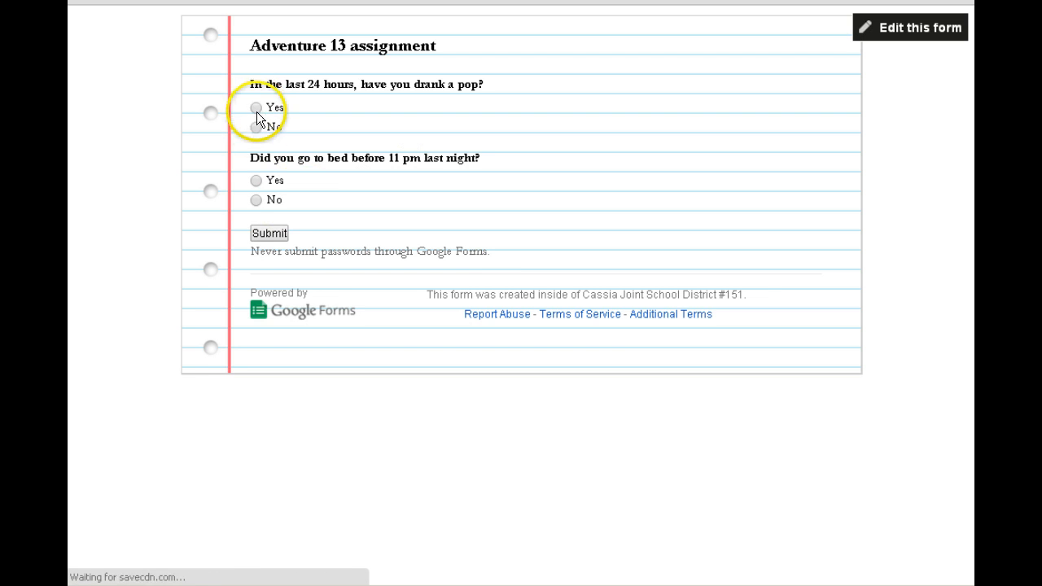
left_click(255, 127)
left_click(256, 200)
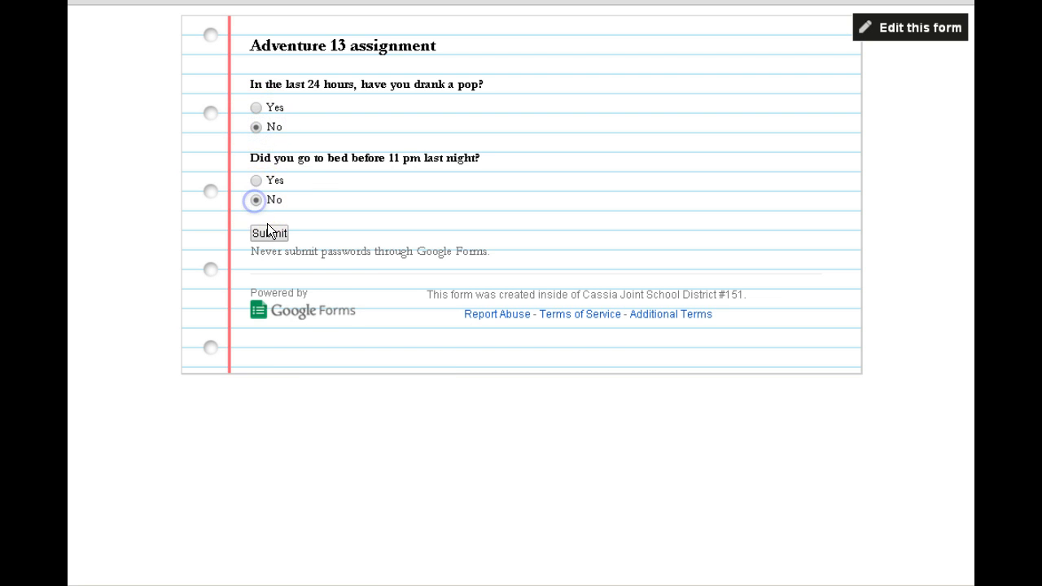
left_click(269, 233)
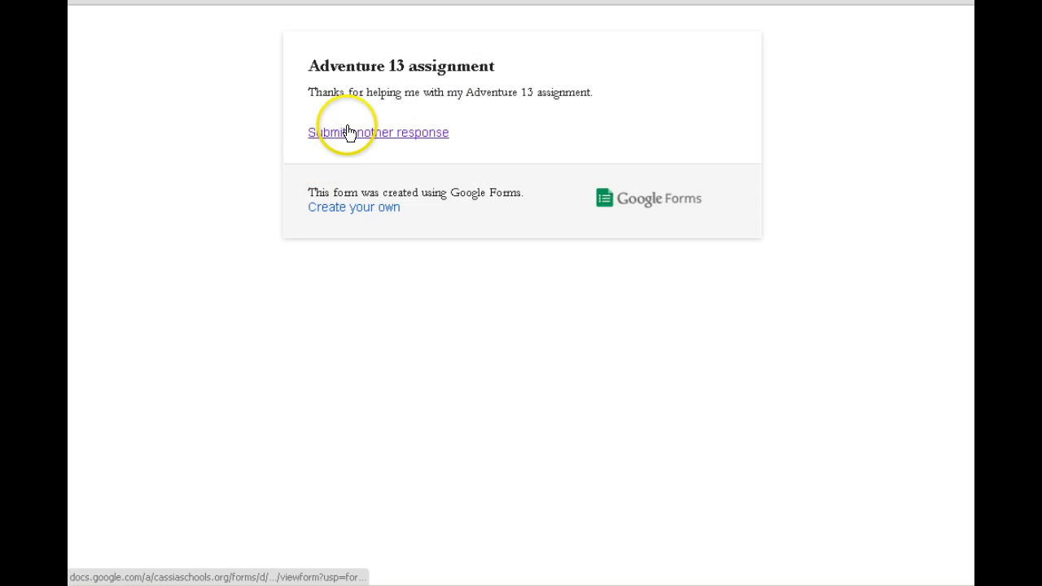
Submit another form response, answering Yes to both the pop and bedtime questions.
left_click(344, 131)
left_click(255, 107)
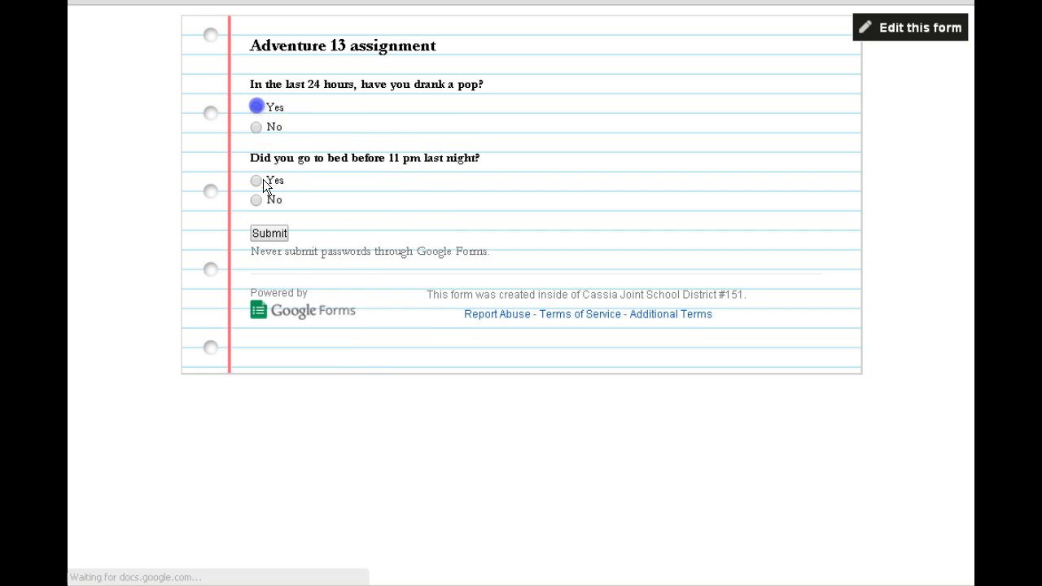
left_click(255, 180)
left_click(271, 233)
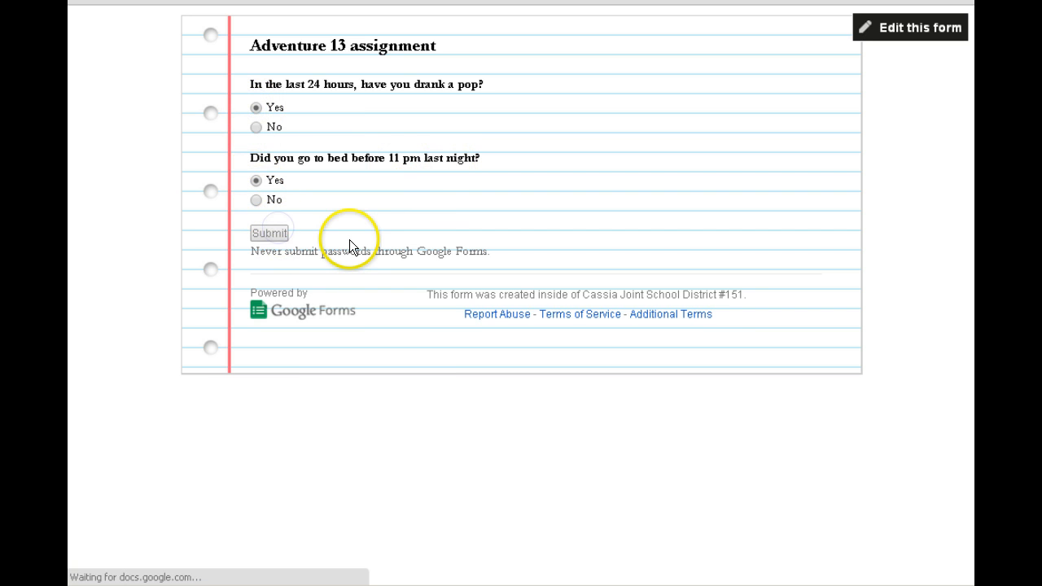
Submit one more response with No for the pop question and Yes for the bedtime question.
left_click(350, 131)
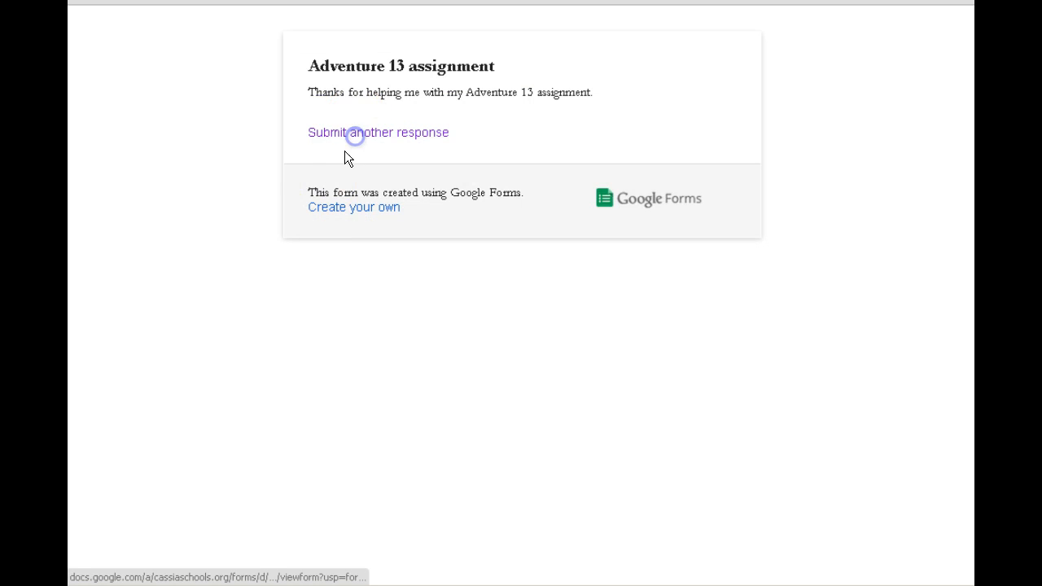
left_click(256, 127)
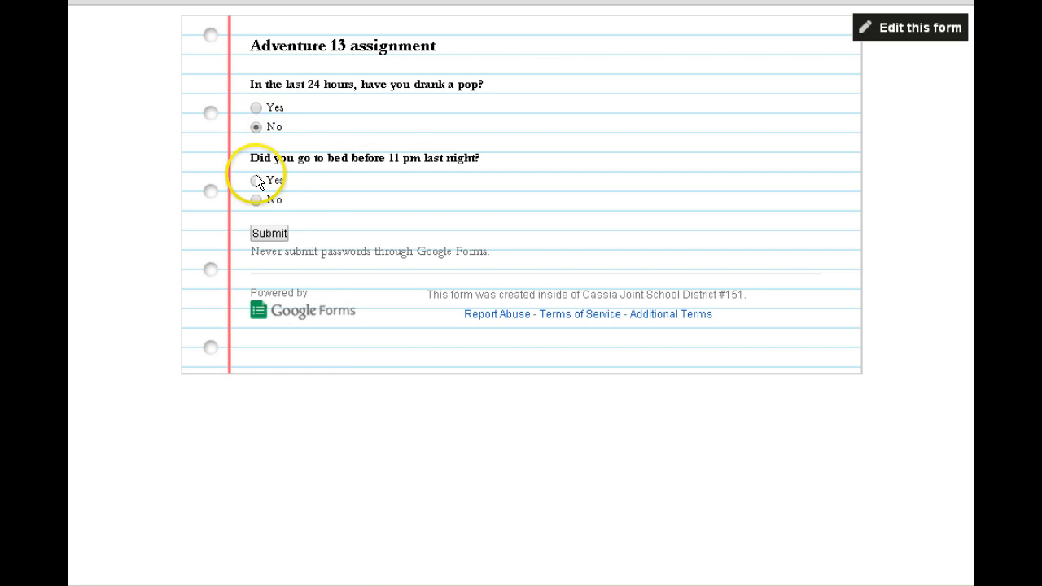
left_click(256, 180)
left_click(277, 232)
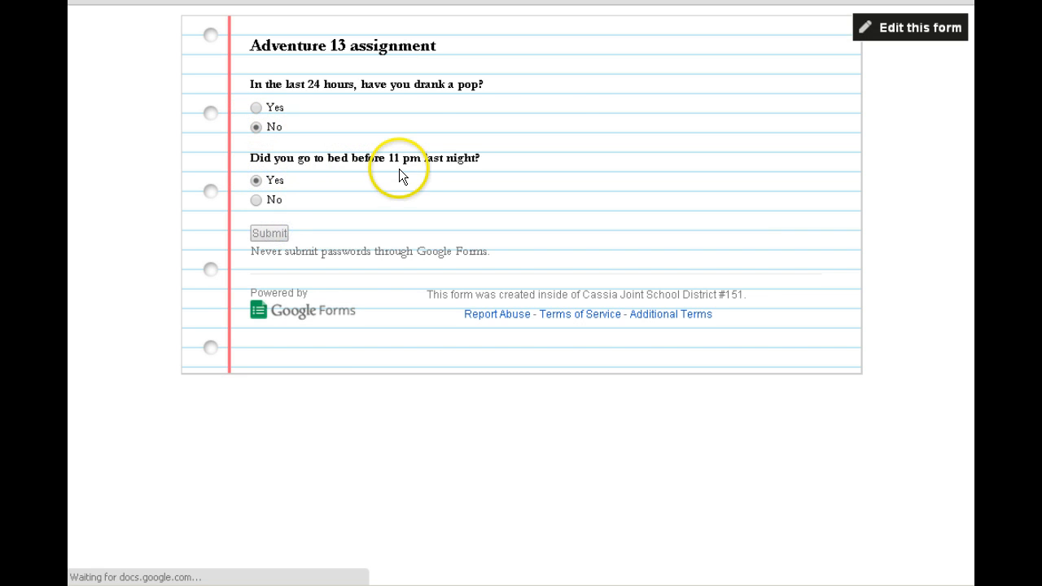
Submit two more form responses, each answering No to both the pop and bedtime questions.
left_click(337, 132)
left_click(257, 127)
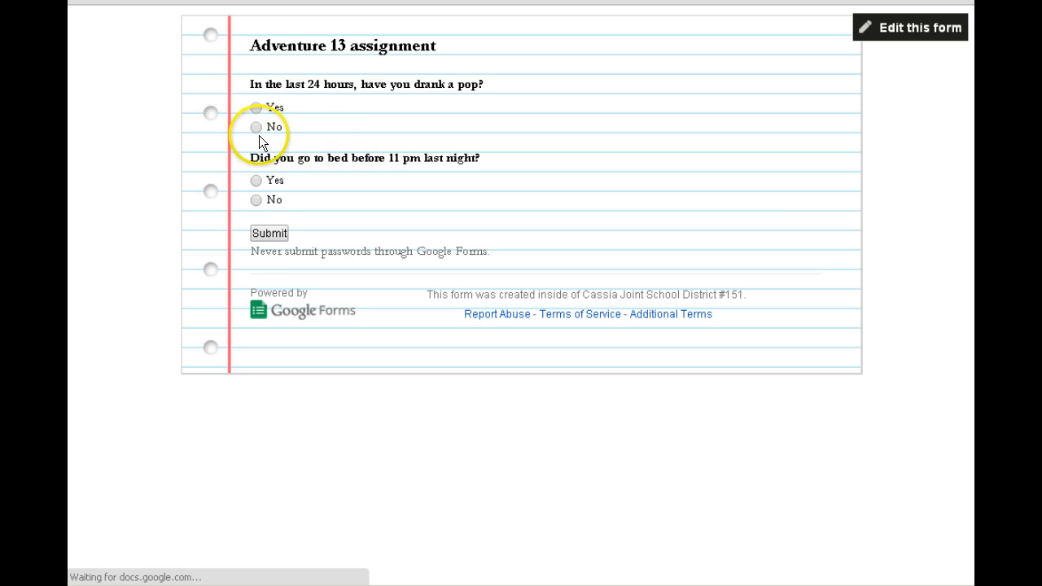
left_click(256, 200)
left_click(269, 233)
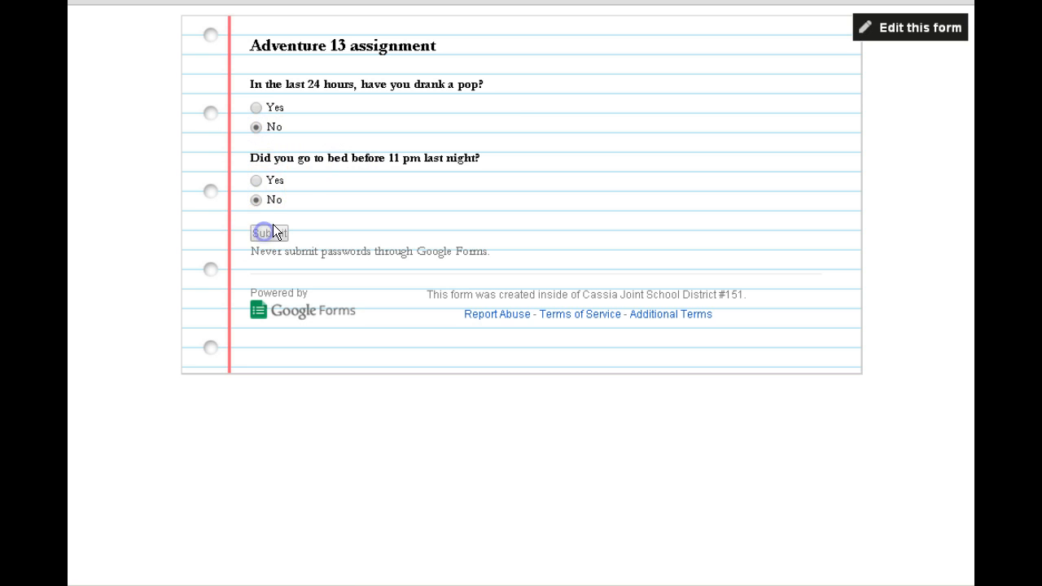
left_click(389, 128)
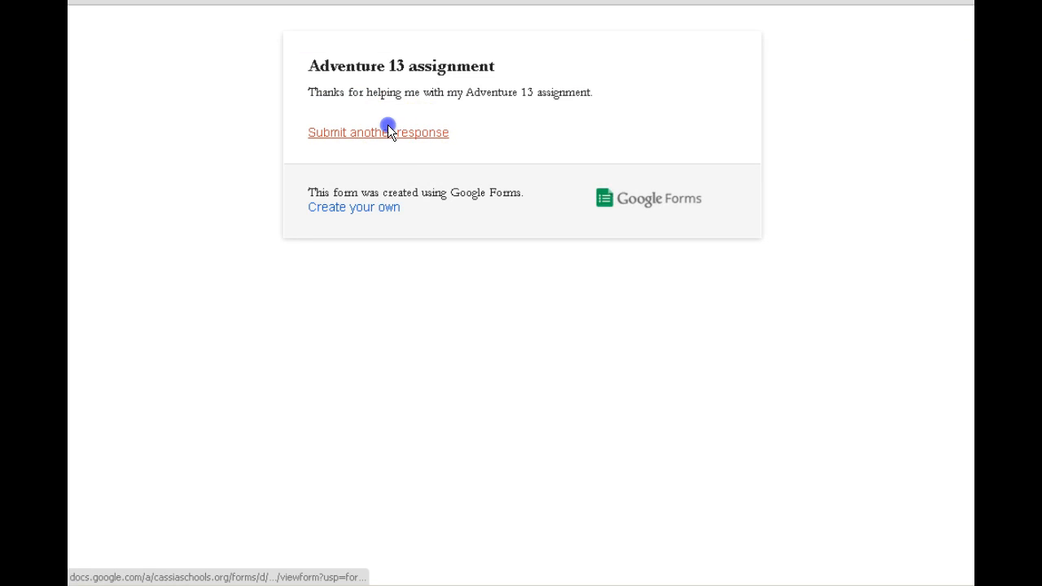
left_click(257, 128)
left_click(258, 202)
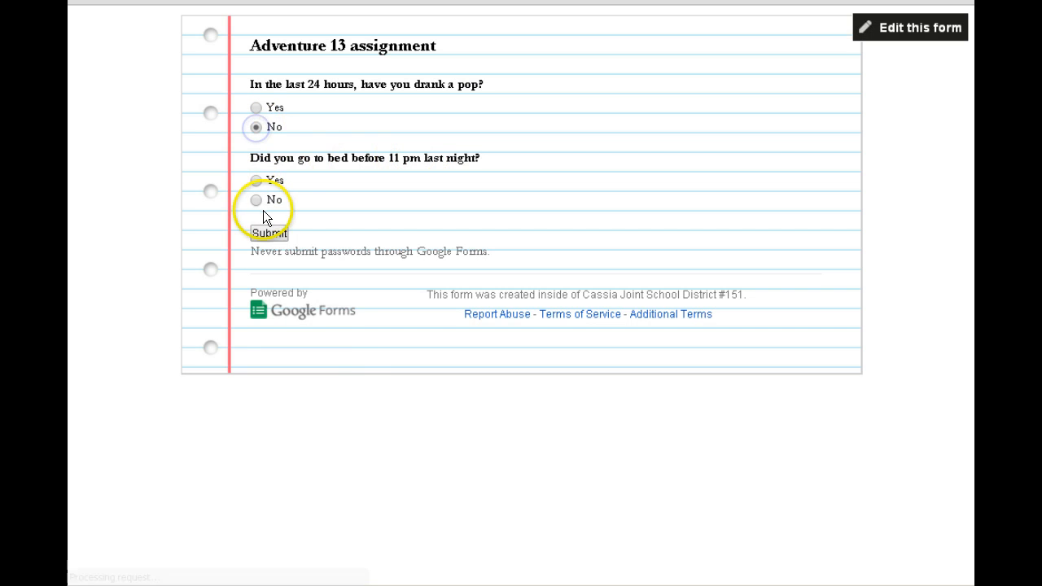
left_click(274, 234)
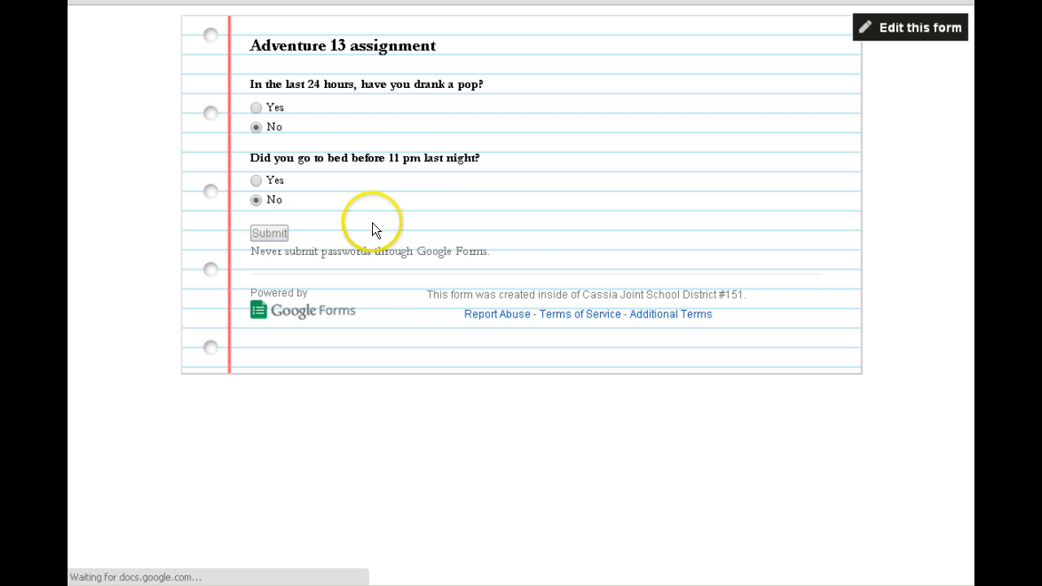
Submit a final form response with Yes for the pop question and No for the bedtime question.
left_click(372, 133)
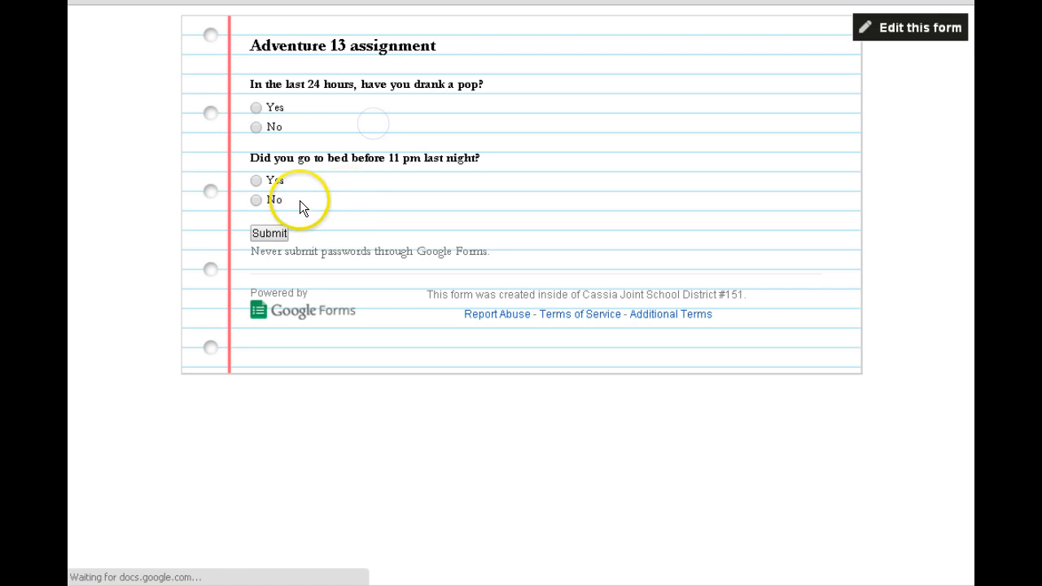
left_click(256, 107)
left_click(258, 200)
left_click(269, 231)
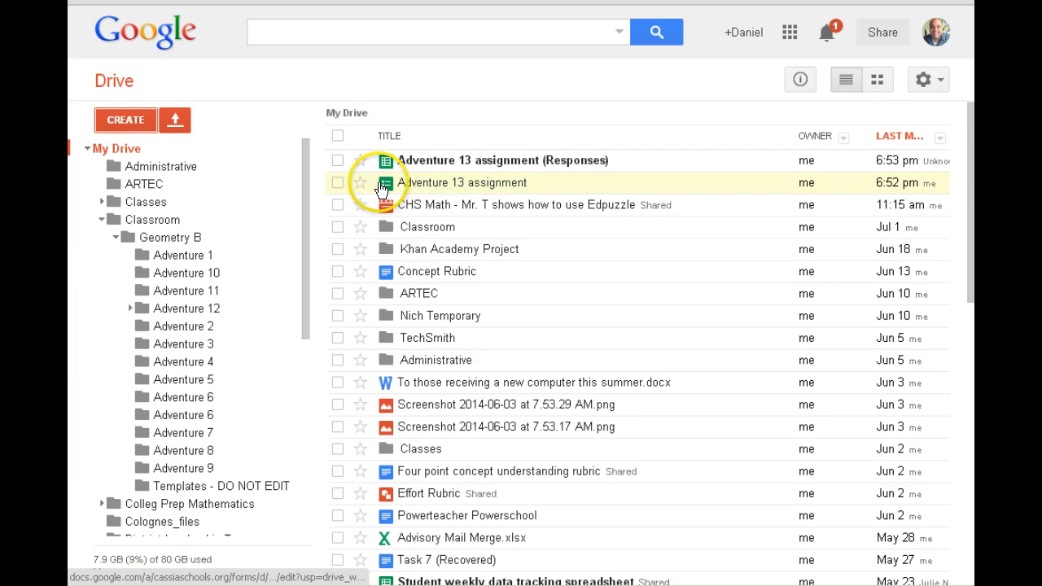
Open the "Adventure 13 assignment (Responses)" spreadsheet from Google Drive and enter the pop question's tally "NO: 7" in cell B13.
left_click(477, 183)
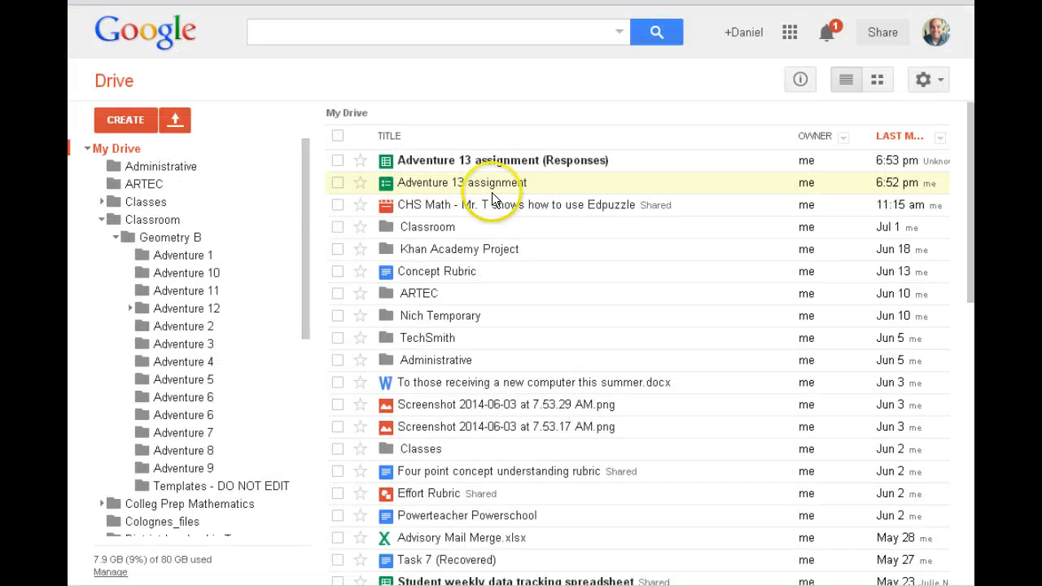
left_click(510, 161)
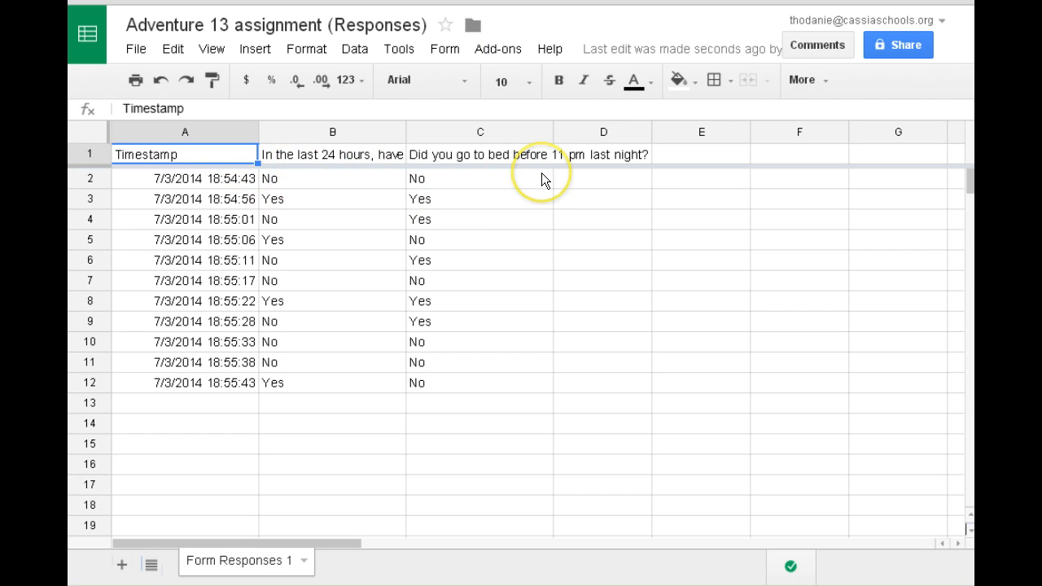
left_click(297, 407)
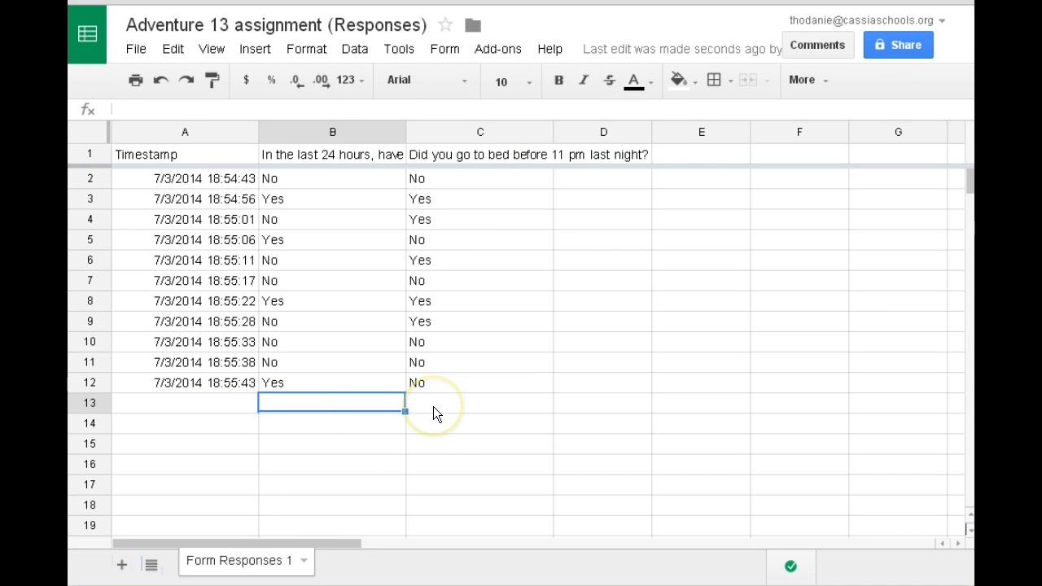
type("NO")
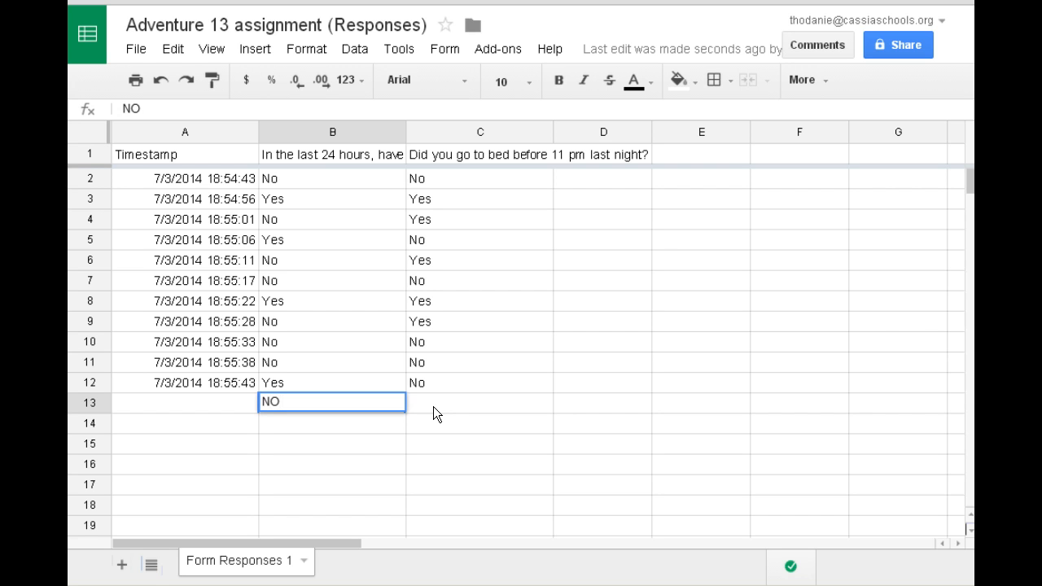
type(":")
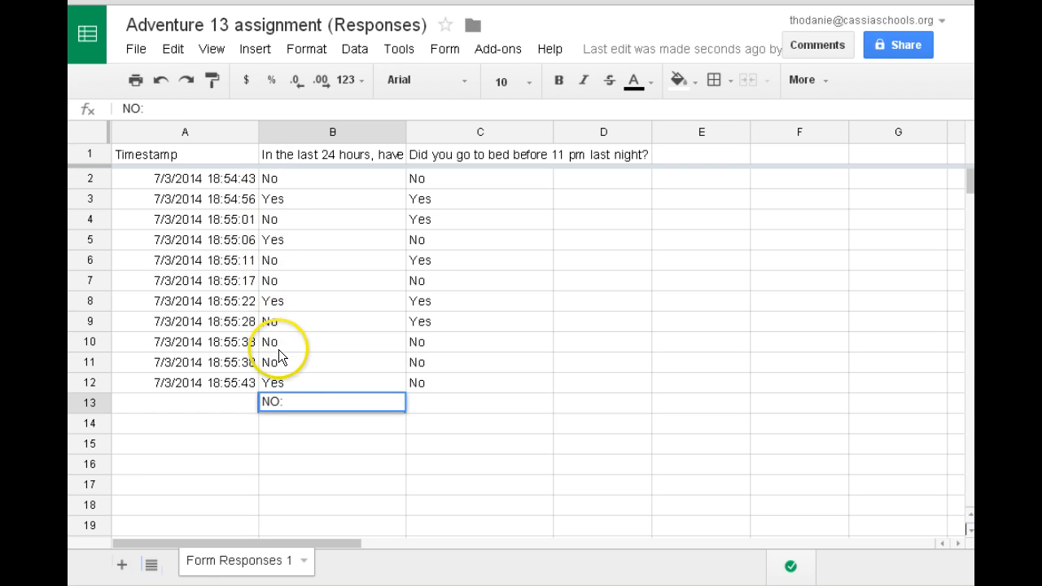
type("7")
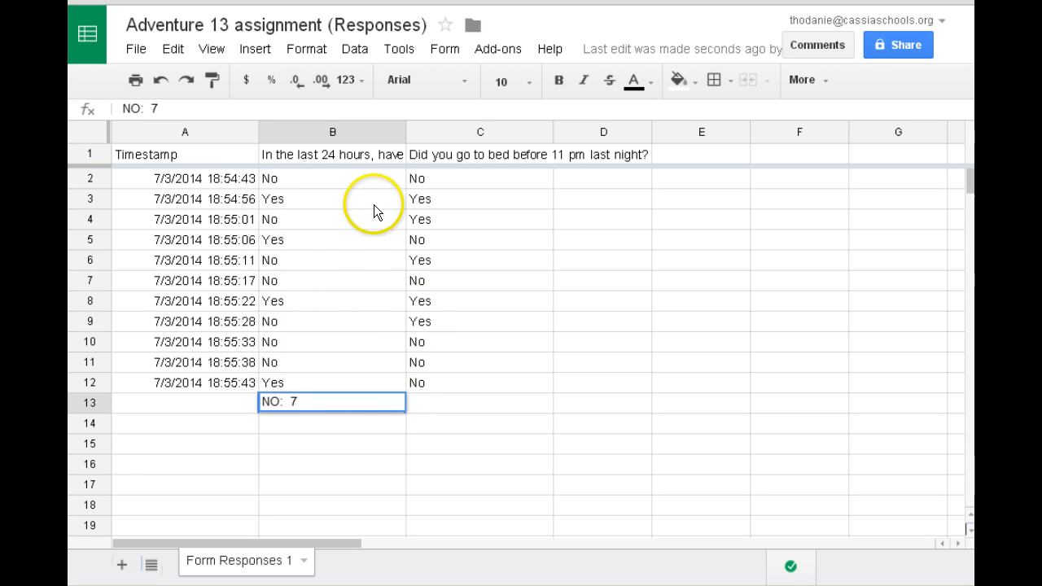
Fit column B's width to its question heading and enter the tally "Yes: 4" in cell B14.
double_click(407, 131)
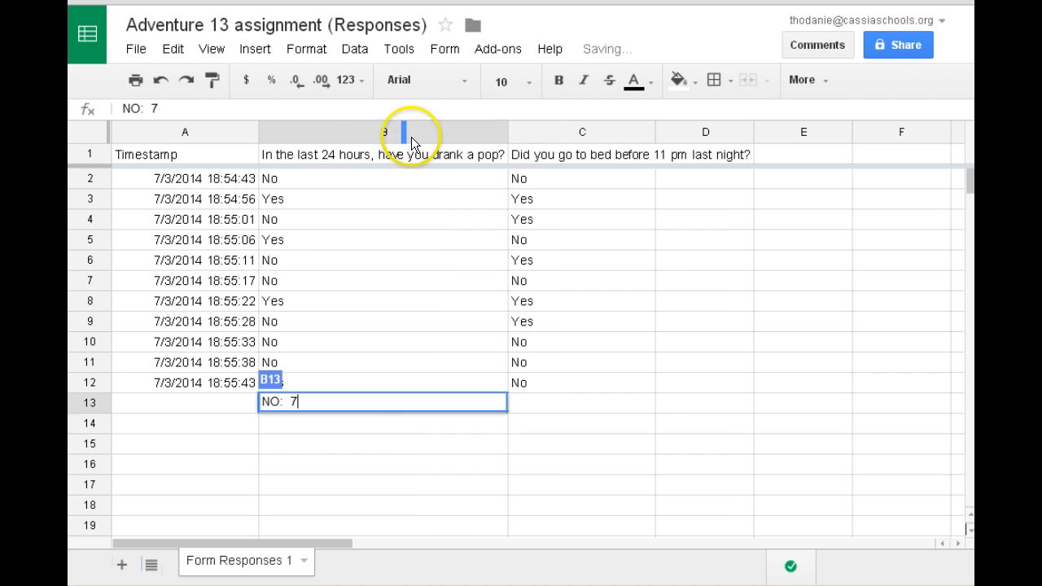
left_click(286, 423)
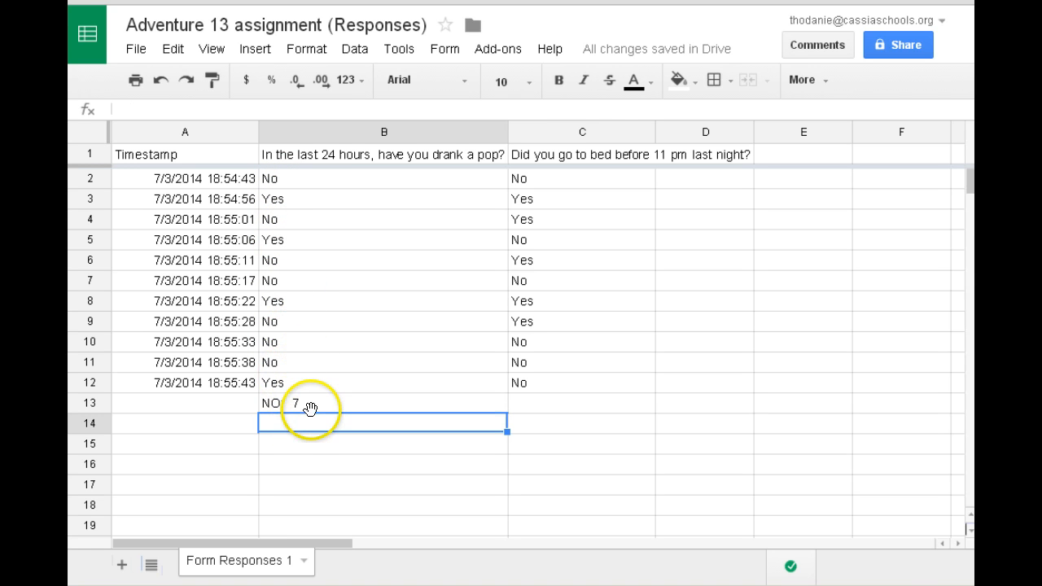
type("Yes:")
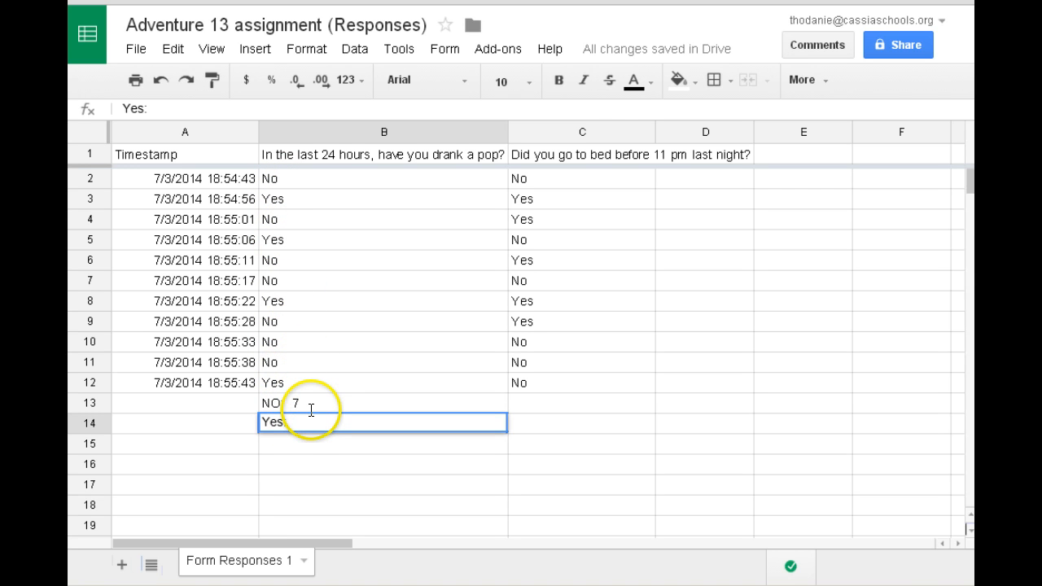
type("  4")
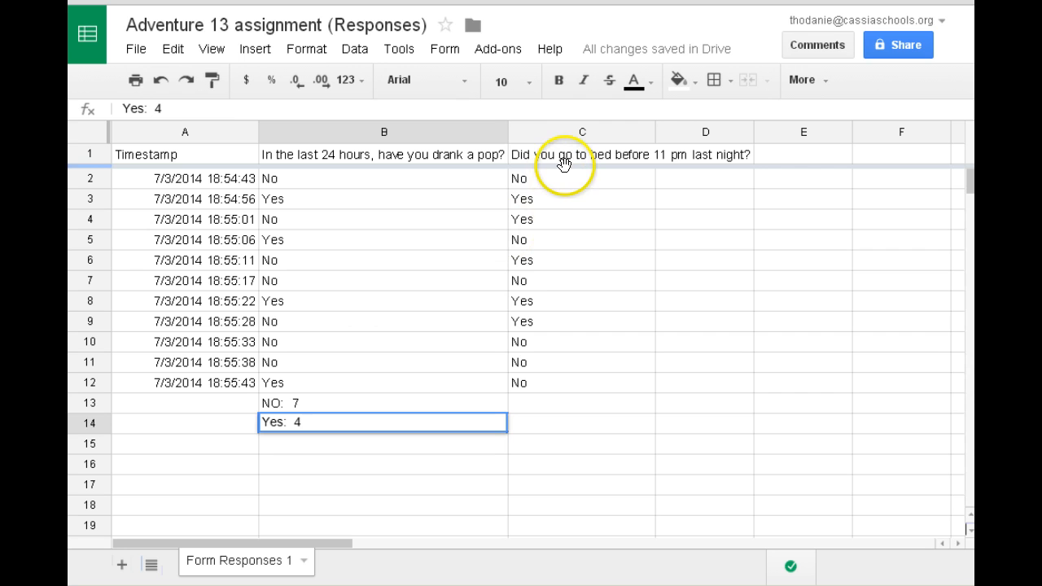
Enter the bedtime question's tally "No: 6" in cell C13 and fit column C's width to its heading.
left_click(544, 402)
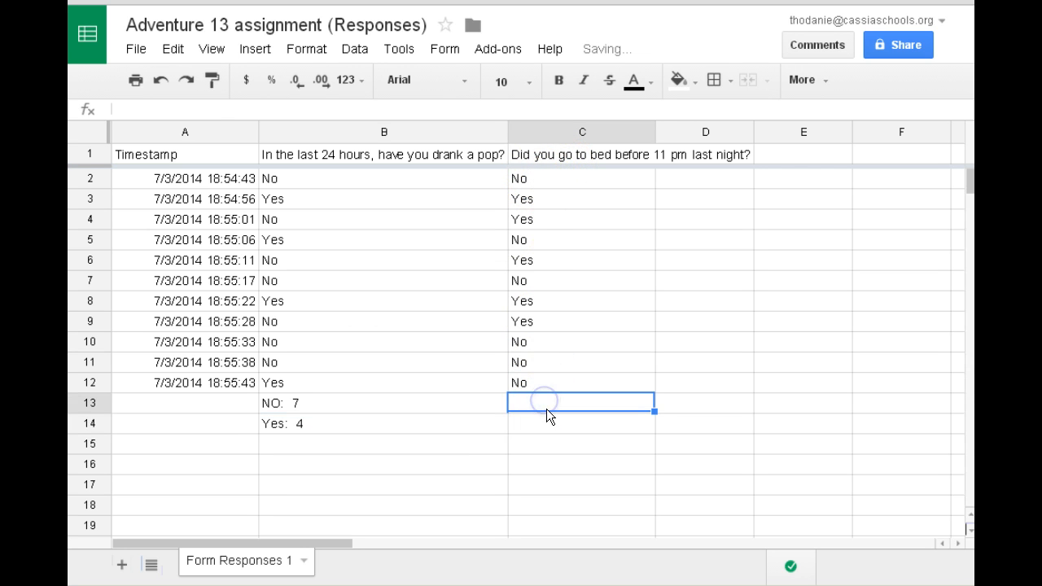
type("No:")
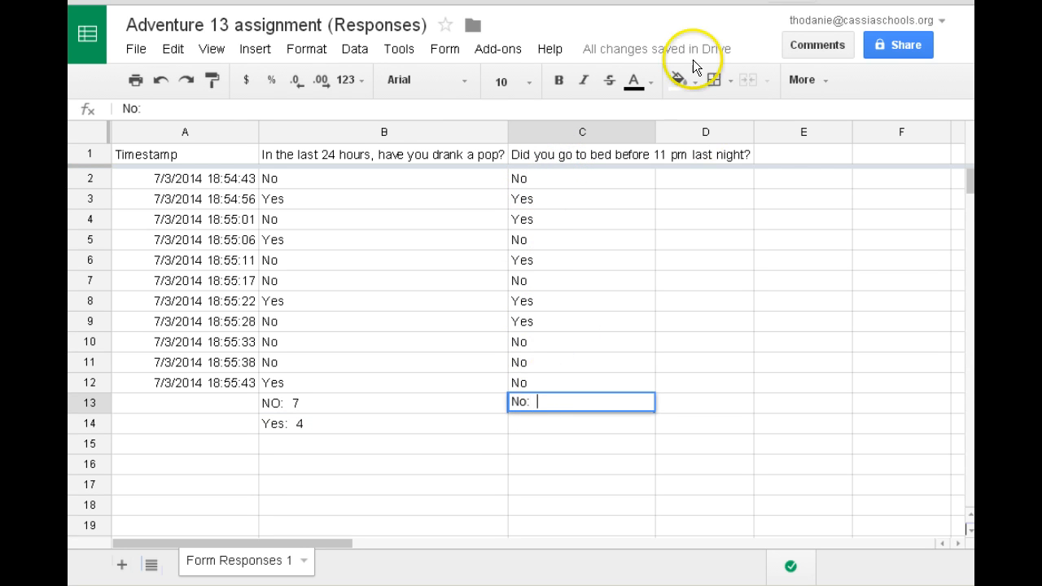
double_click(655, 133)
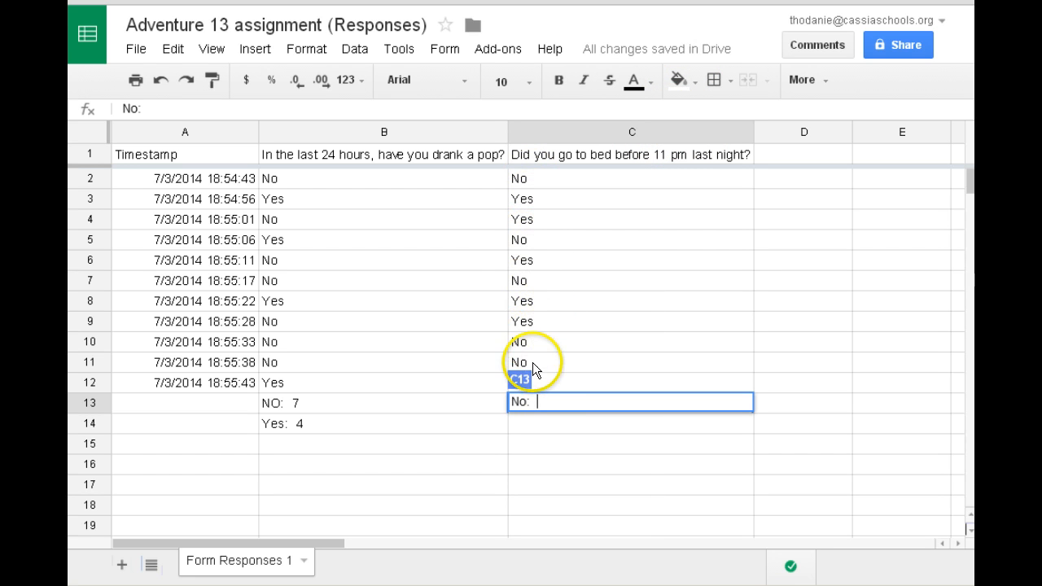
type("6")
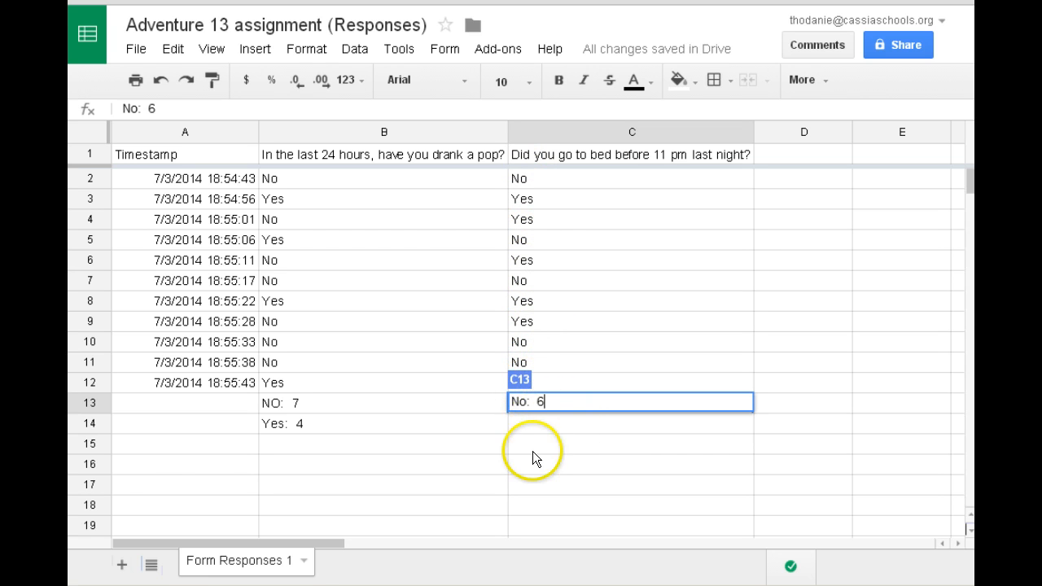
key("Return")
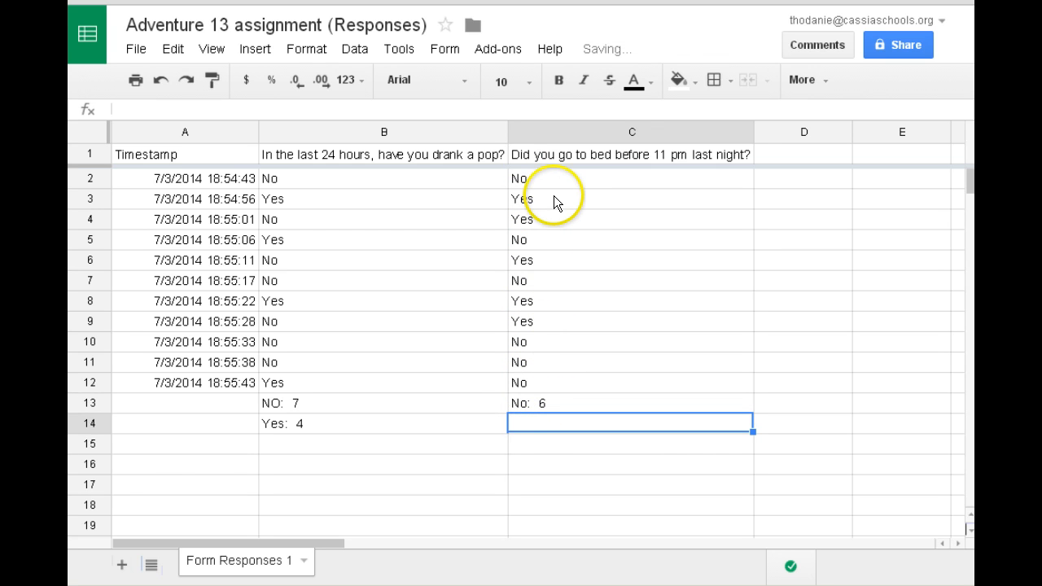
Enter the bedtime question's tally "Yes: 5" in cell C14.
type("Ye")
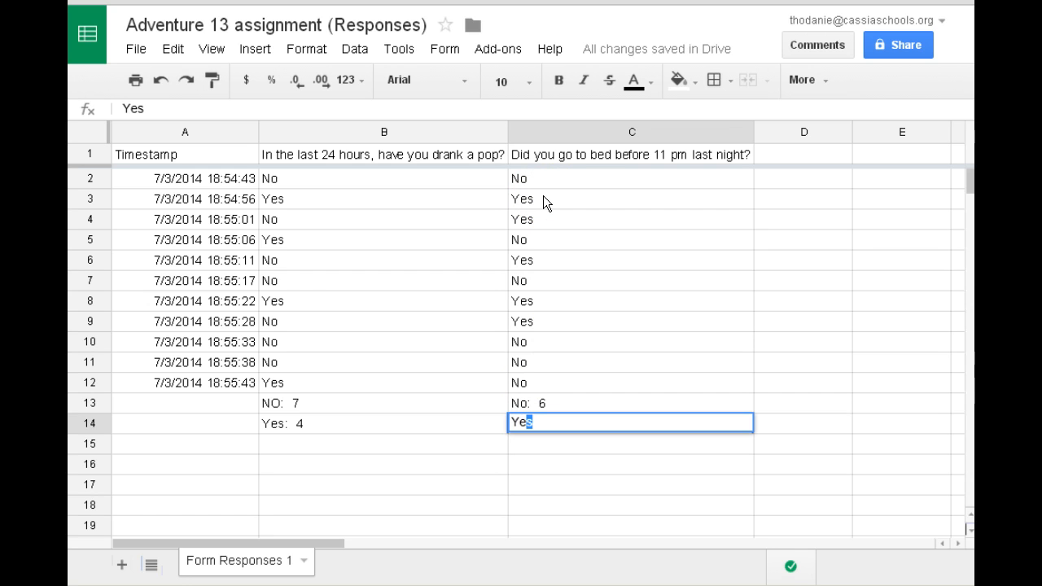
key("Tab")
key("Left")
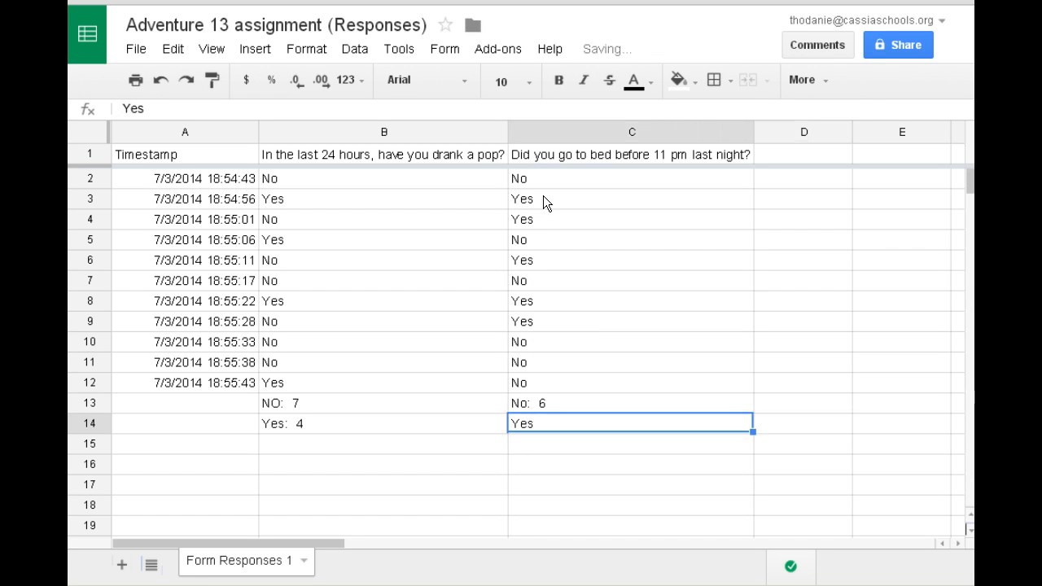
type("Yes:")
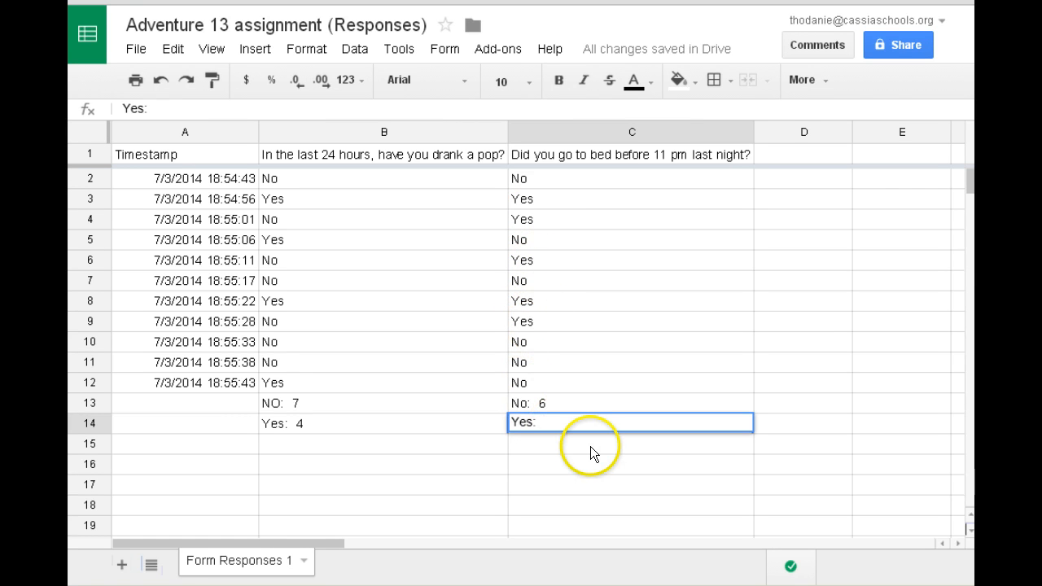
type("5")
left_click(484, 473)
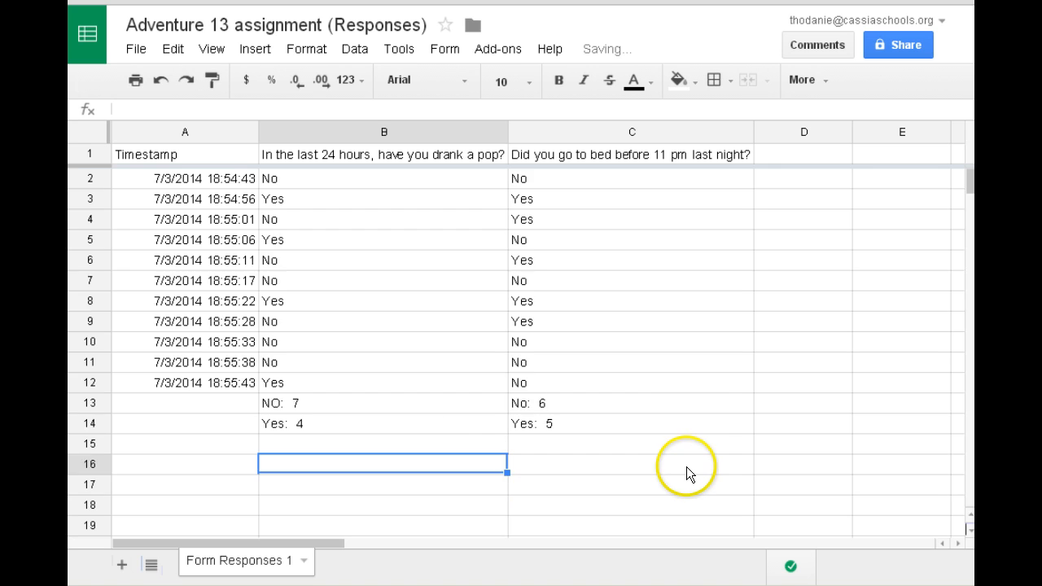
scroll(686, 466, "down", 3)
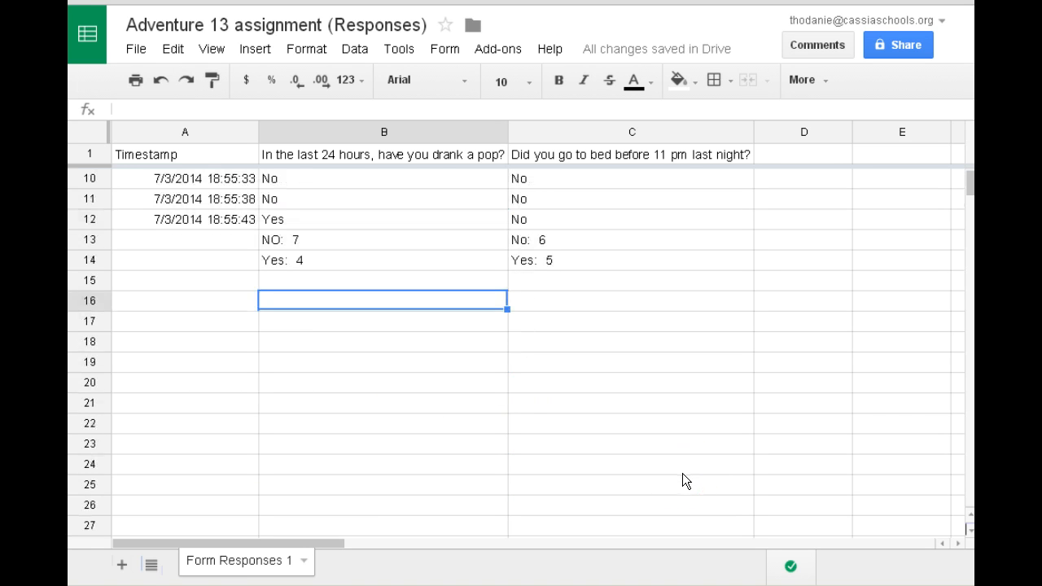
scroll(683, 475, "down", 2)
scroll(682, 480, "up", 2)
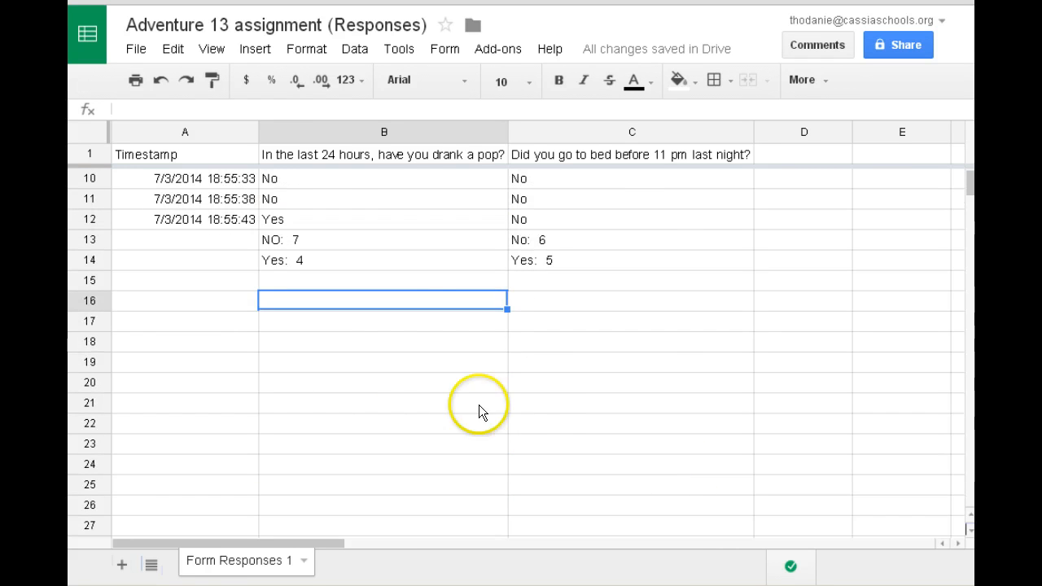
left_click(346, 154)
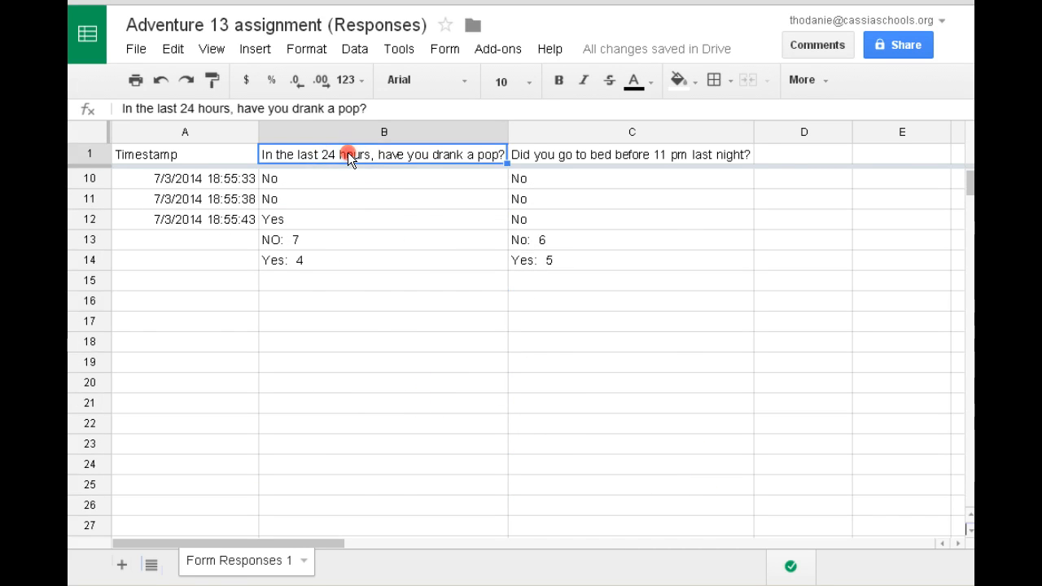
right_click(348, 152)
left_click(377, 198)
left_click(317, 343)
right_click(320, 336)
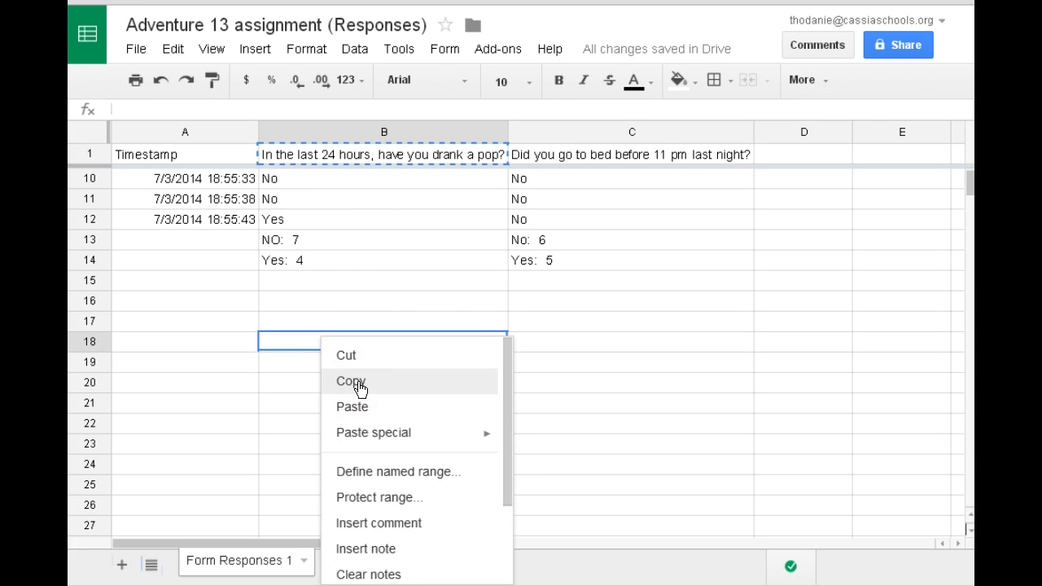
left_click(360, 389)
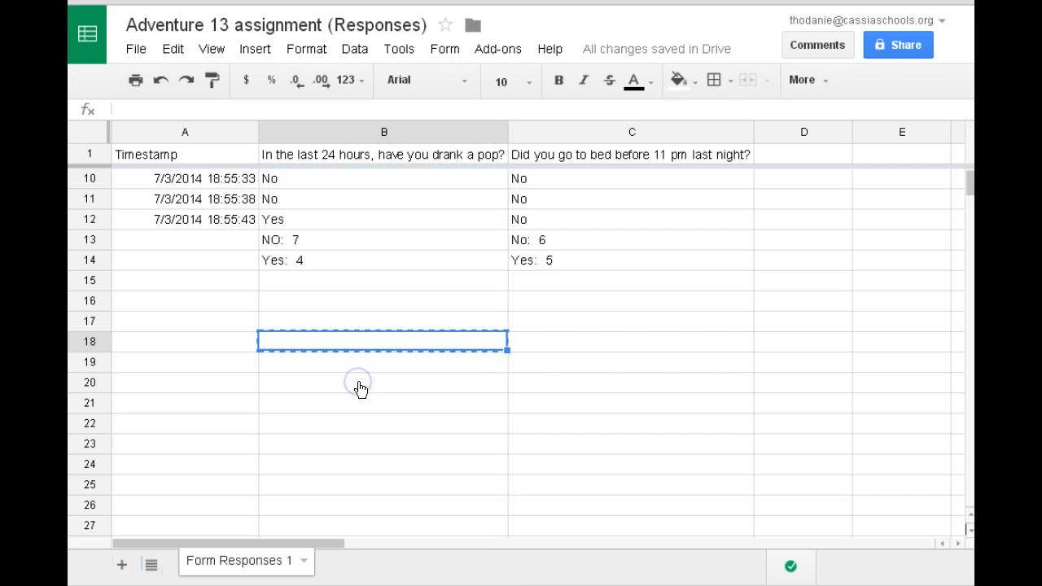
left_click(372, 155)
right_click(372, 155)
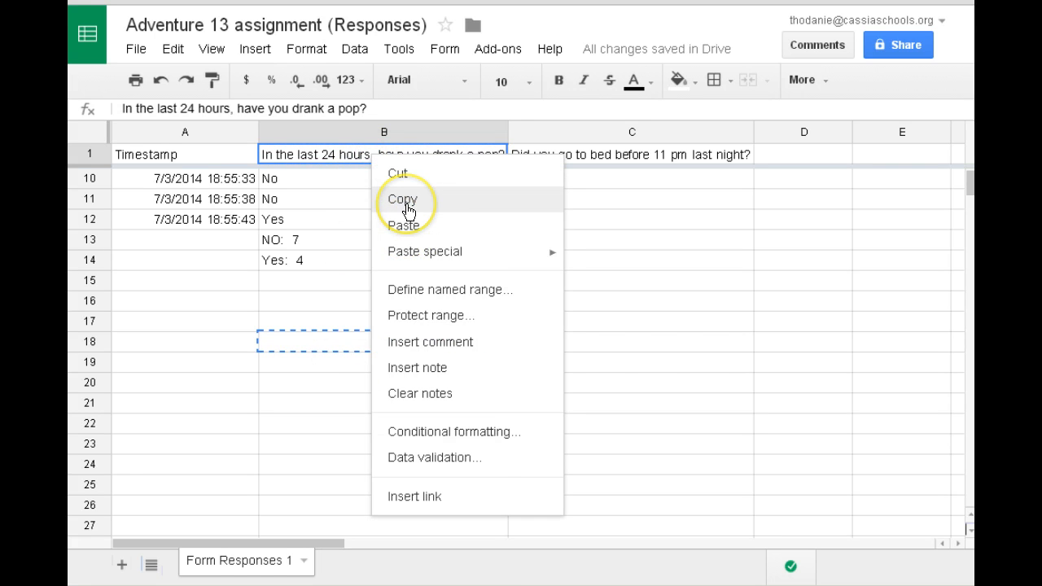
left_click(407, 211)
Enter the column headings "Did not drink pop" in cell B18 and "Did Drink Pop" in cell C18.
left_click(311, 340)
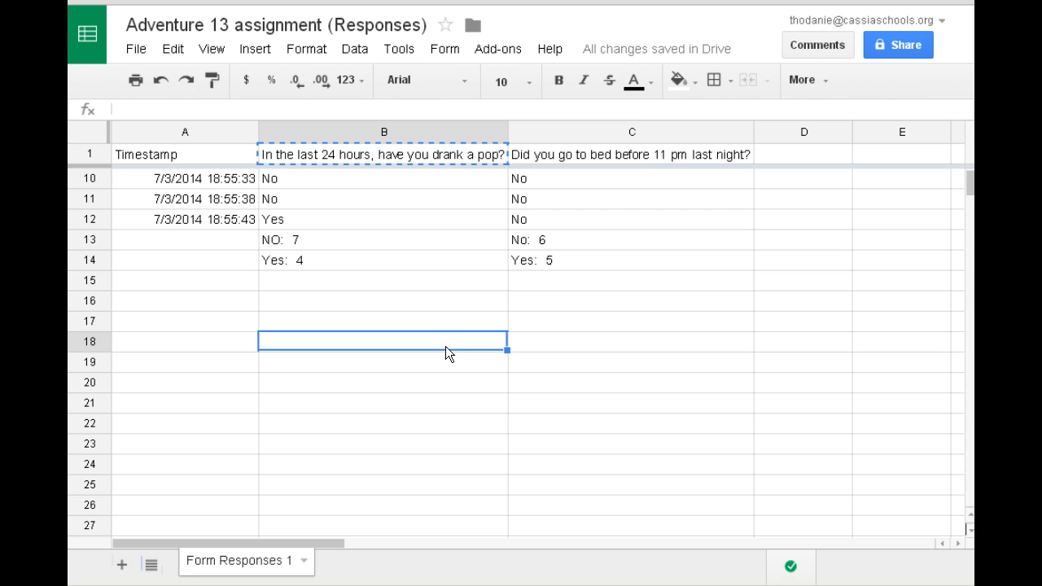
type("Did not drink pop")
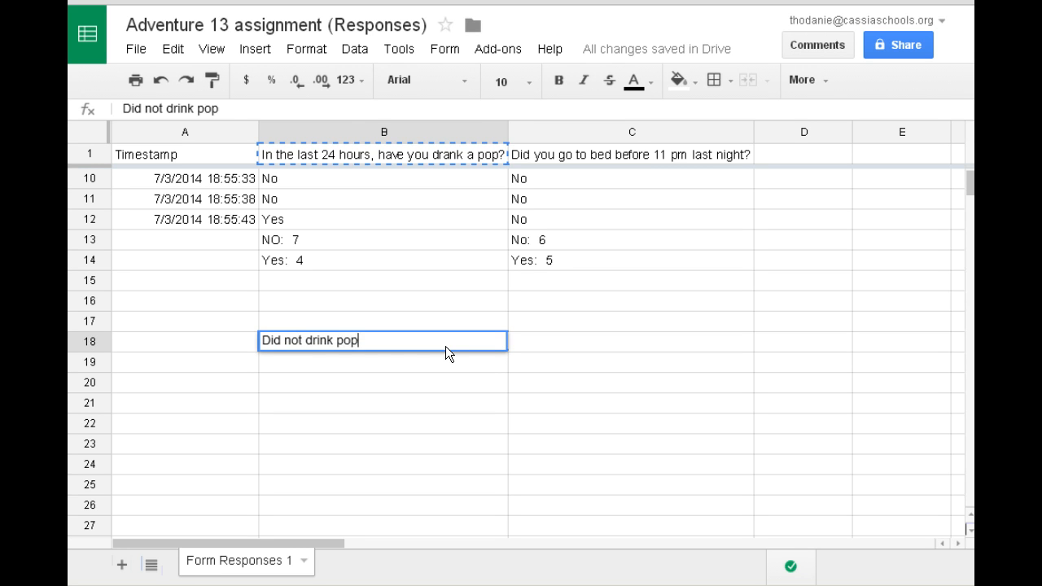
key("Tab")
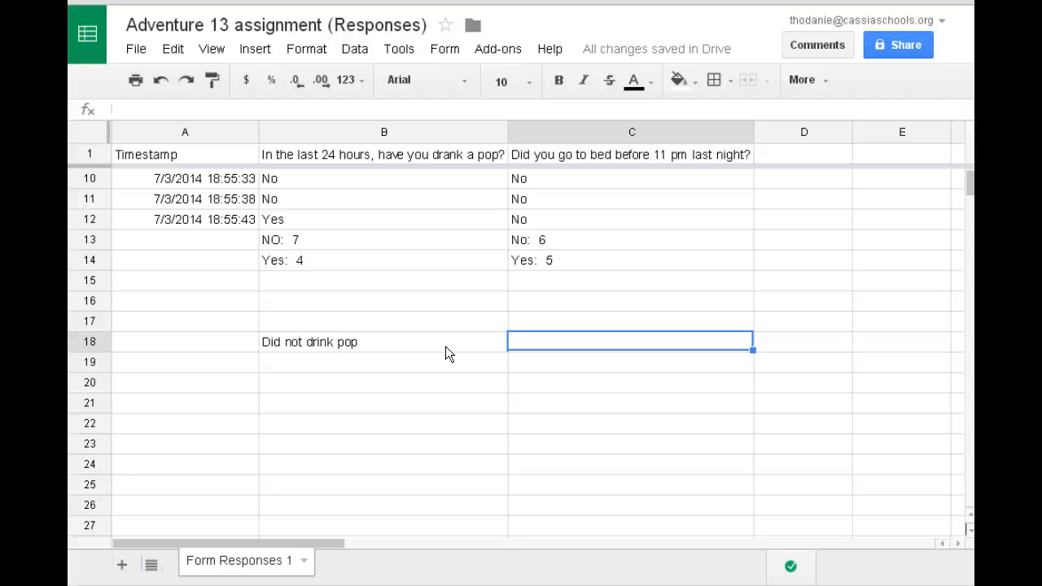
type("Did Drk")
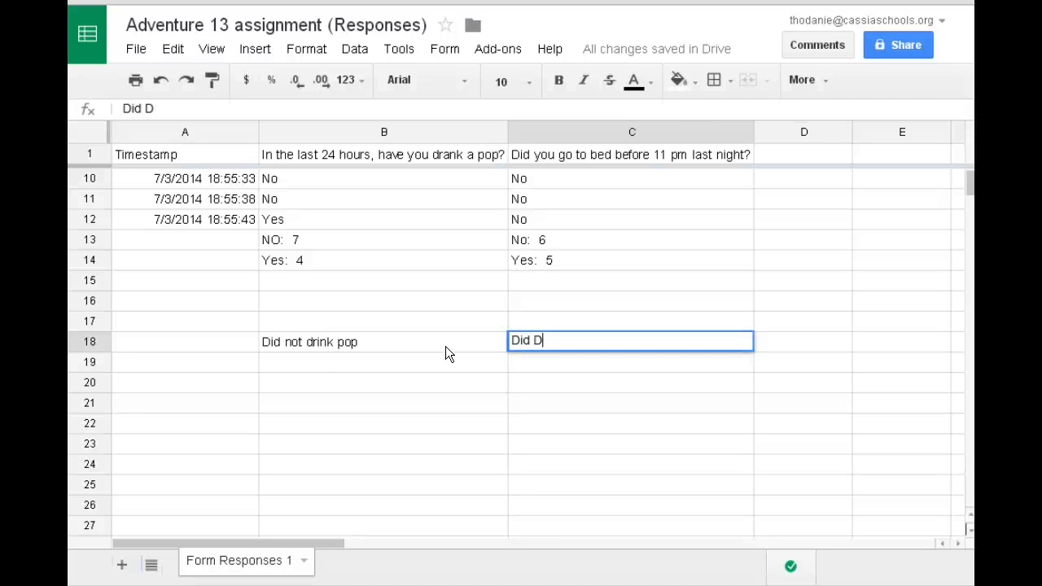
key("BackSpace")
key("BackSpace")
type("rink Pop")
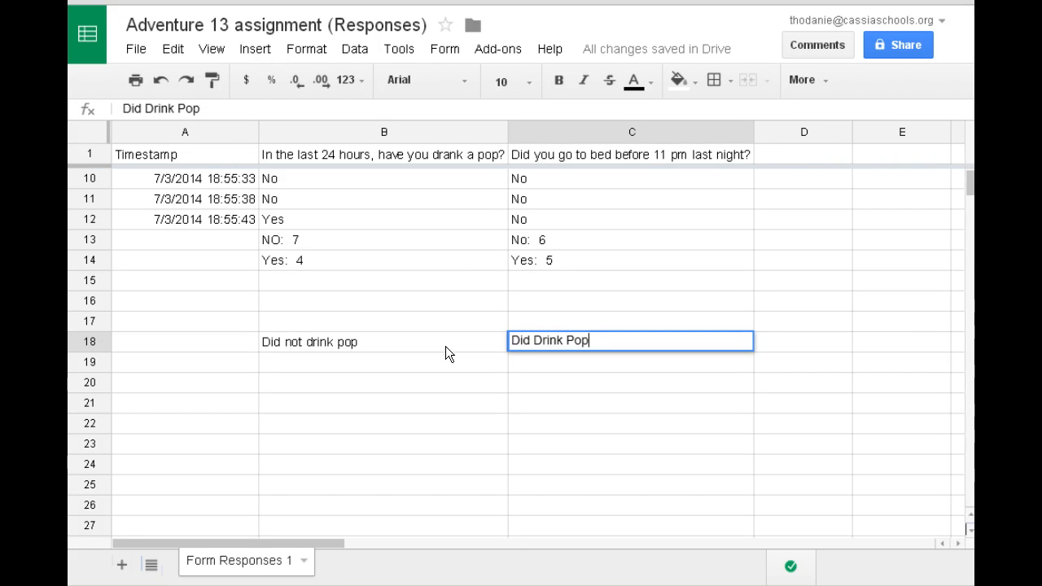
key("Return")
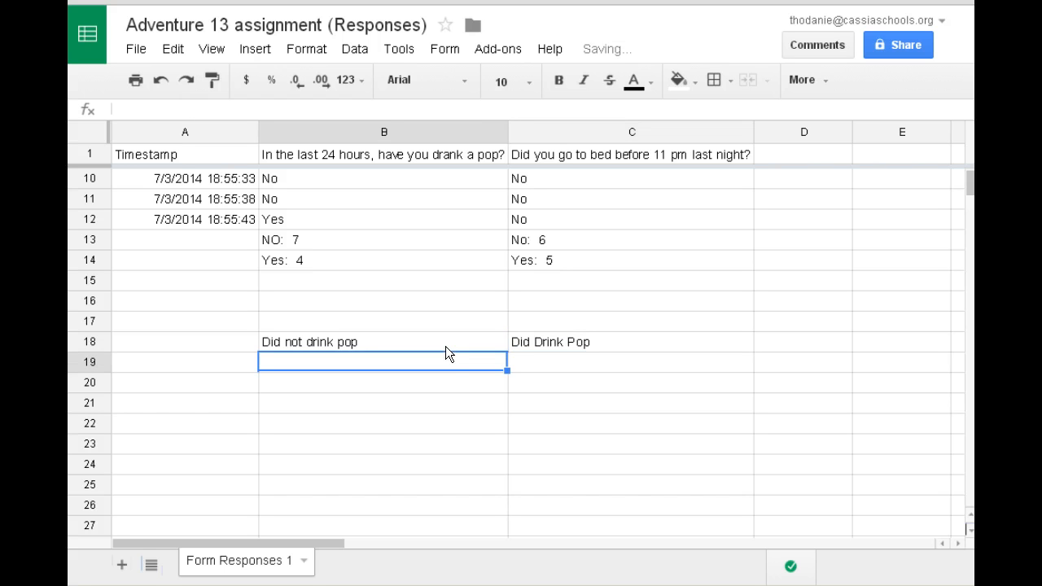
Enter the row labels "Did not go to bed" in cell A19 and "Did go to bed" in cell A20.
key("Left")
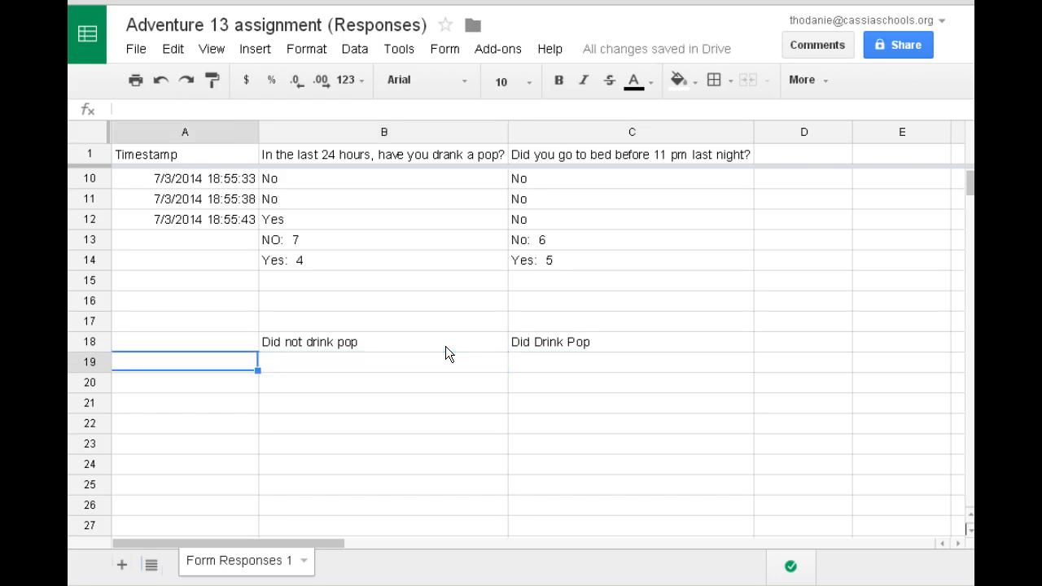
type("Do")
key("BackSpace")
type("id")
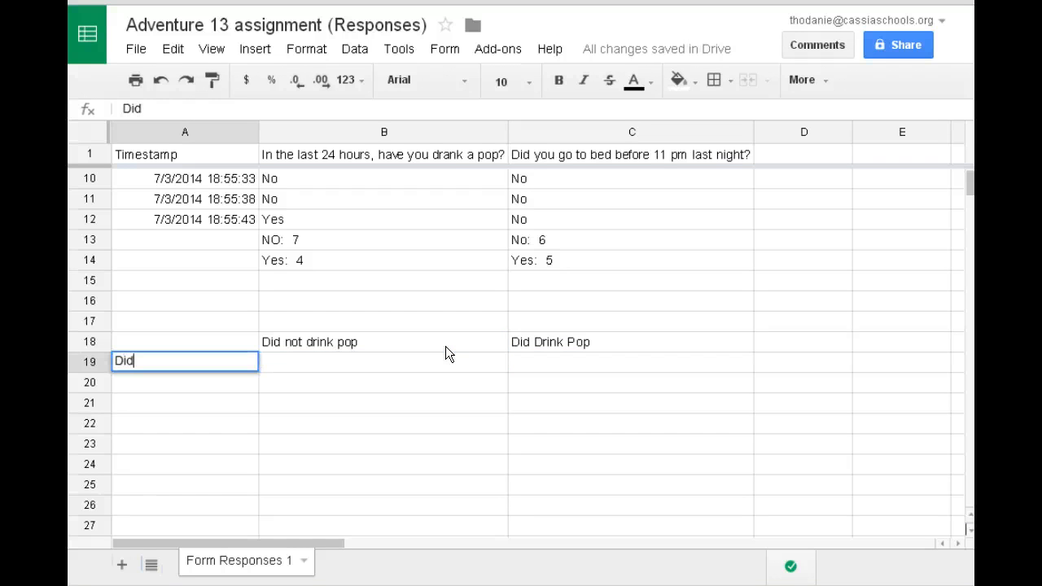
type(" not go")
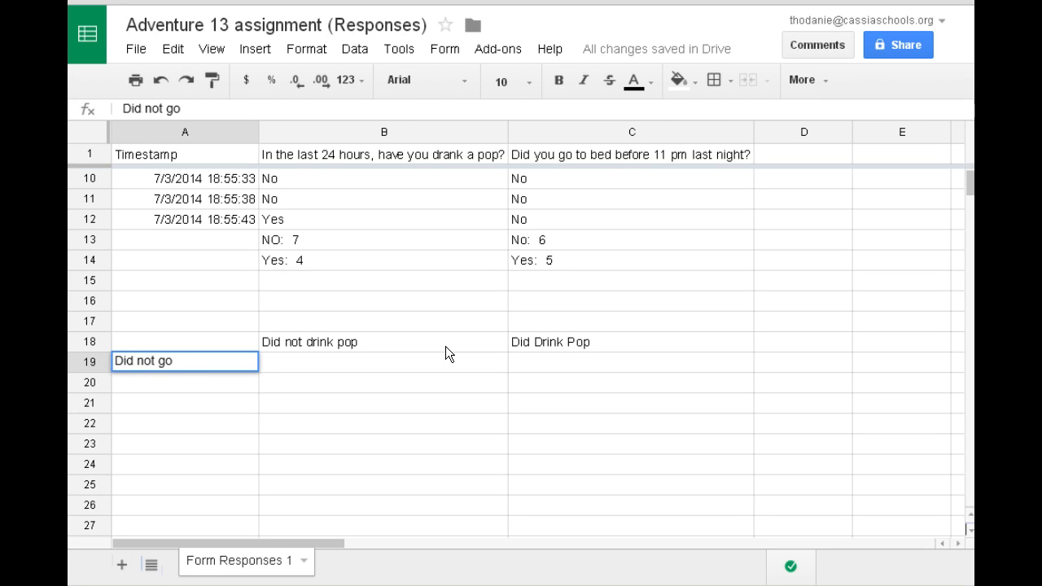
type(" to bed")
key("Return")
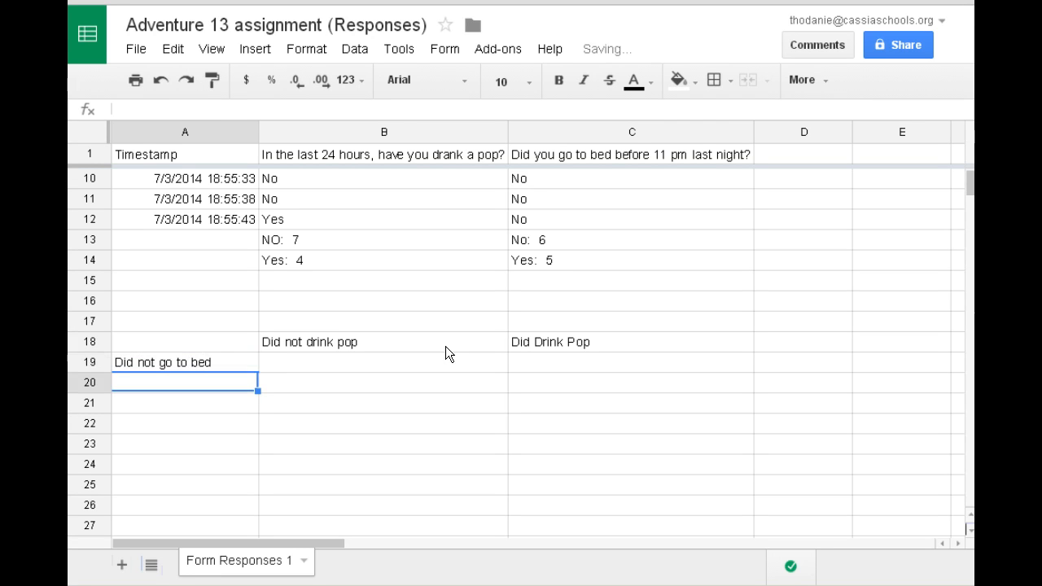
type("Did go to bed")
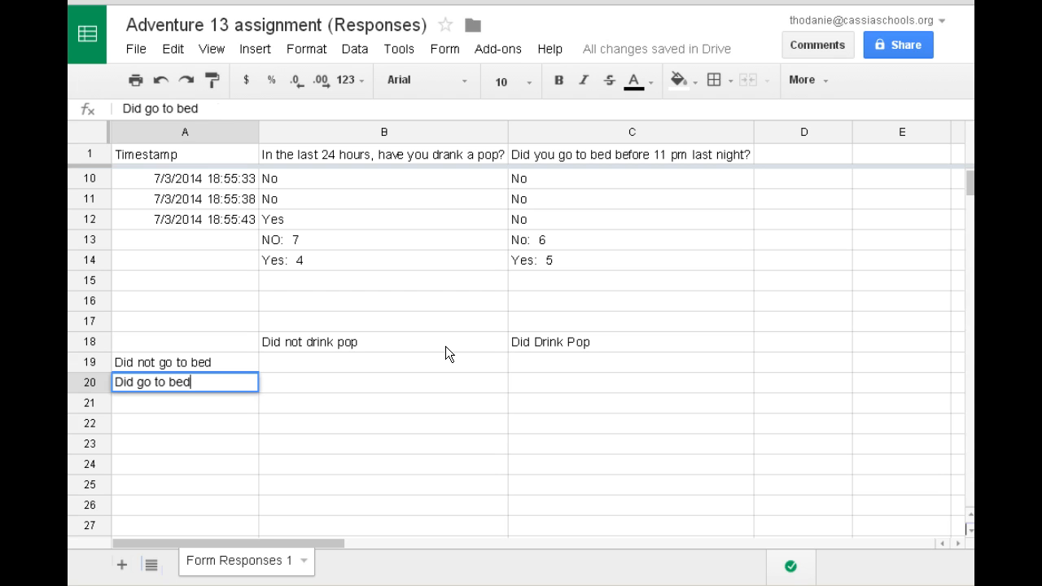
left_click(446, 353)
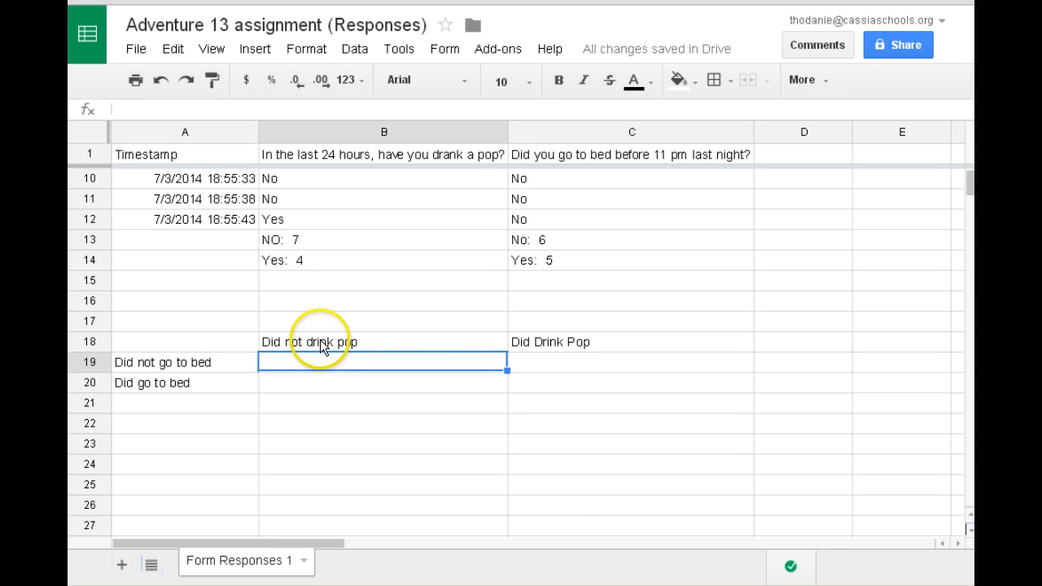
Add a row labelled "total" in cell A21 with the value 7 in cell B21 for those who did not drink pop.
scroll(338, 330, "down", 2)
left_click(332, 313)
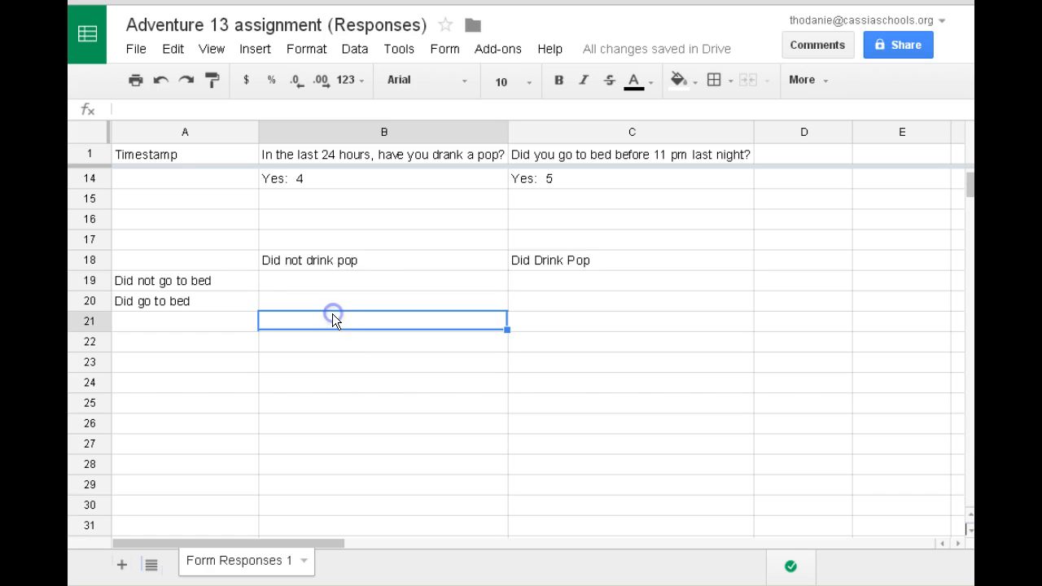
scroll(350, 308, "up", 2)
scroll(356, 310, "up", 2)
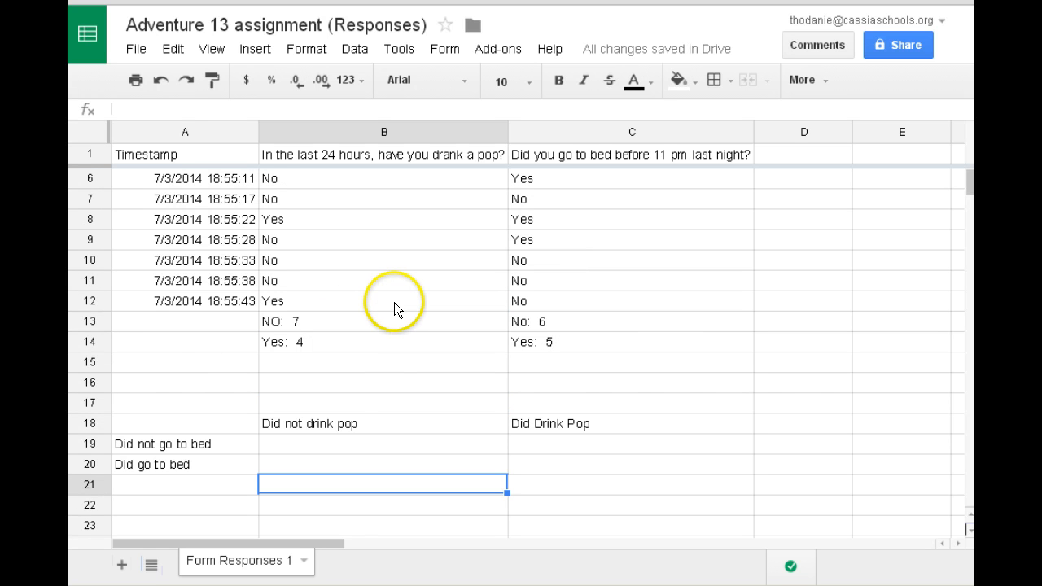
type("7")
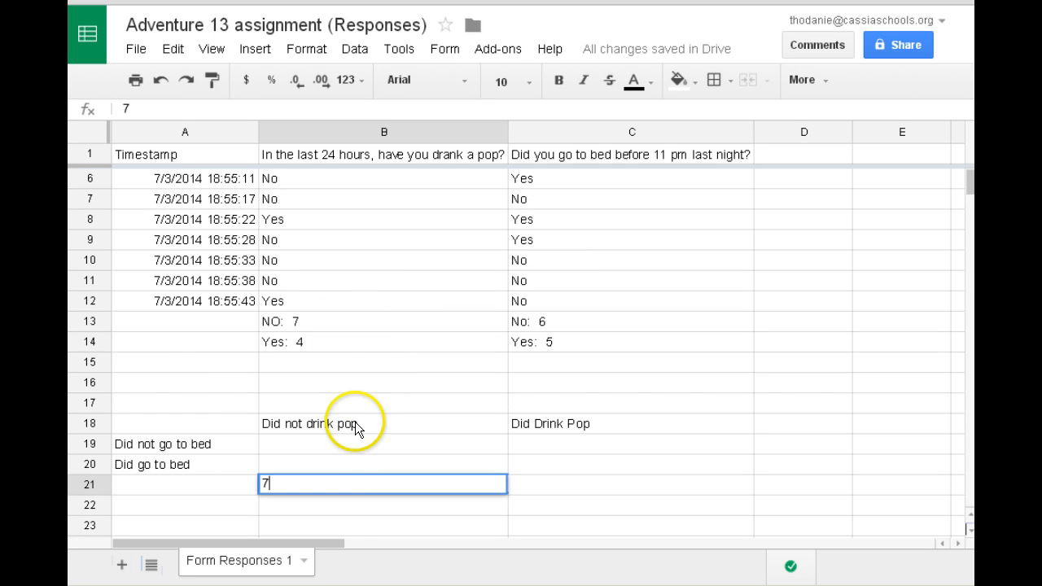
left_click(221, 483)
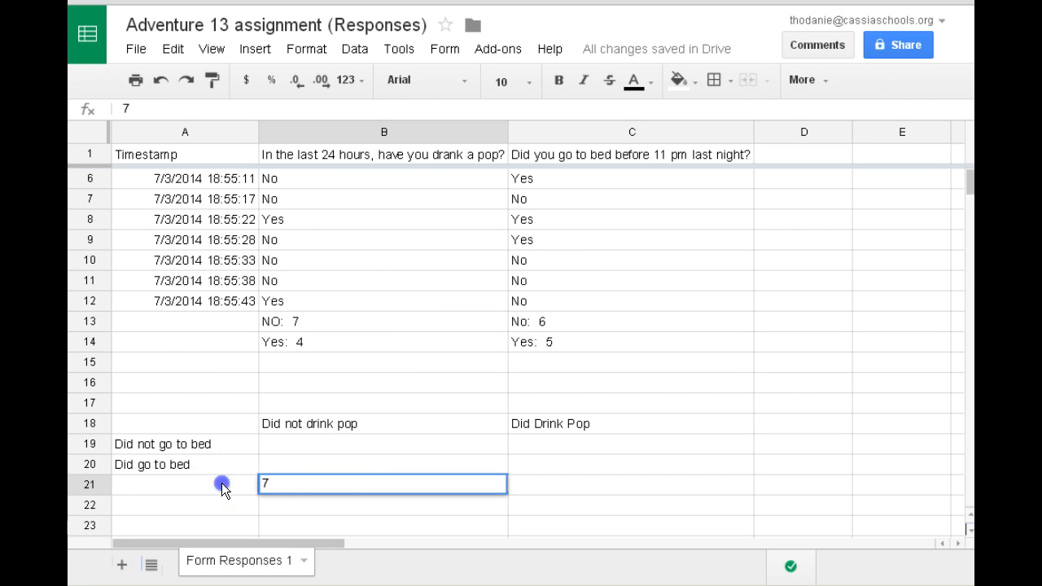
type("total")
left_click(267, 482)
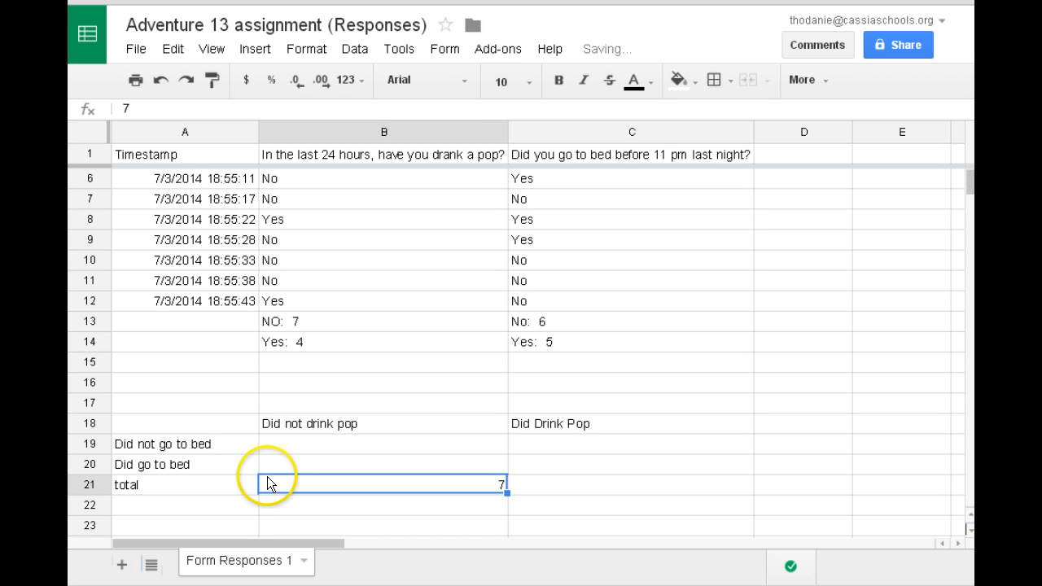
Enter the column heading "total" in cell D18, beside "Did Drink Pop".
key("Right")
key("Right")
key("Up")
key("Up")
key("Up")
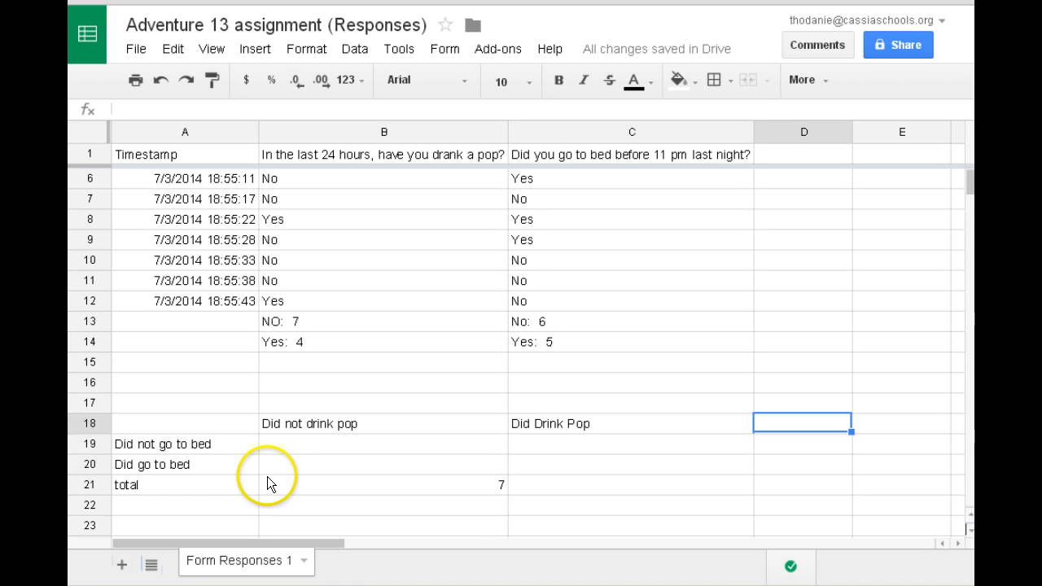
type("total")
key("Return")
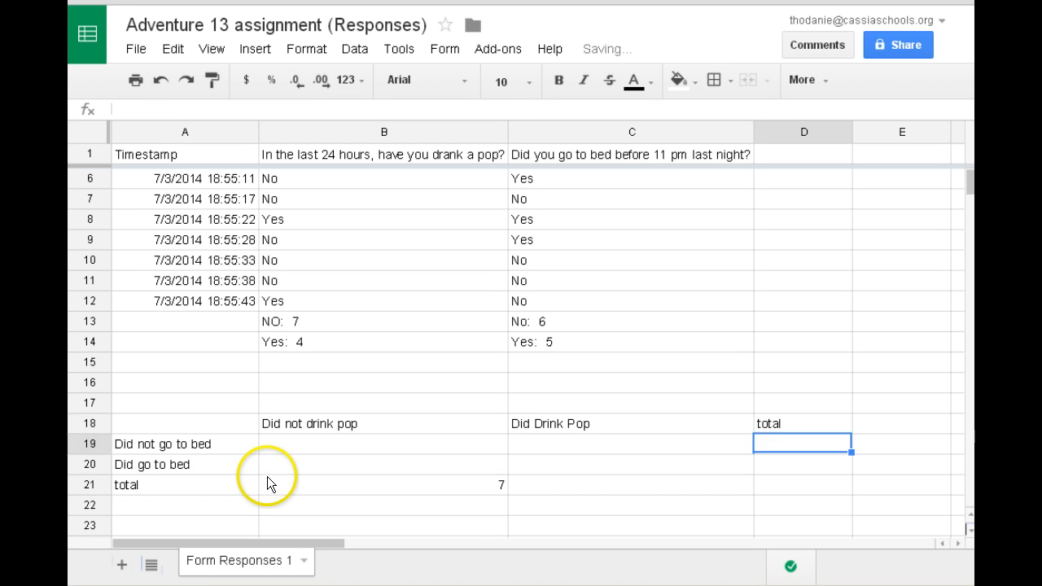
Complete the total row with 11 in cell D21 and 4 in cell C21.
key("Down")
key("Down")
type("11")
key("Left")
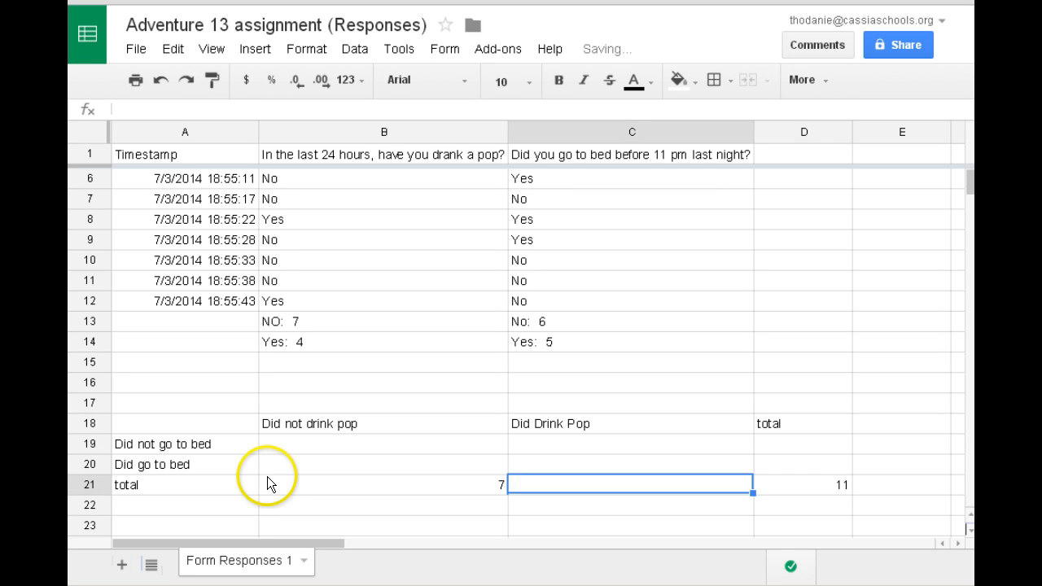
key("Left")
key("Right")
type("4")
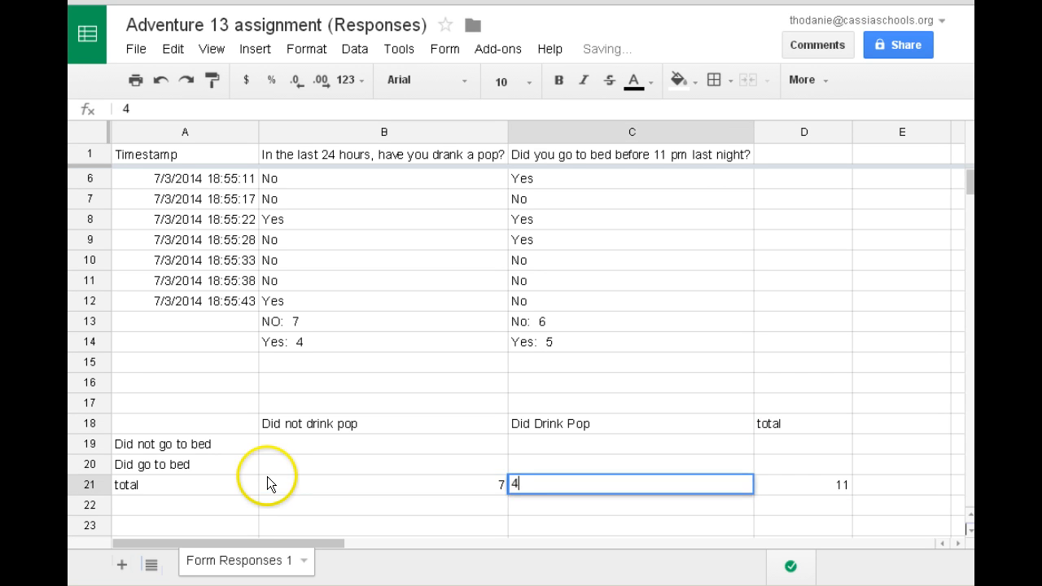
key("Right")
Center the contents of cells B19 to D21 horizontally.
key("Left")
key("Left")
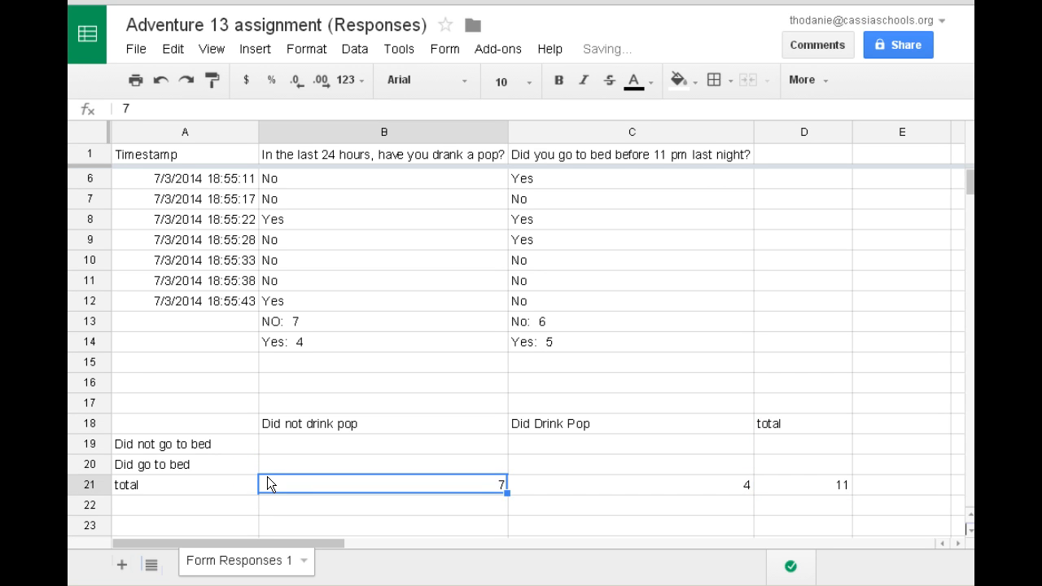
key("shift+Right")
key("shift+Right")
key("shift+Up")
key("shift+Up")
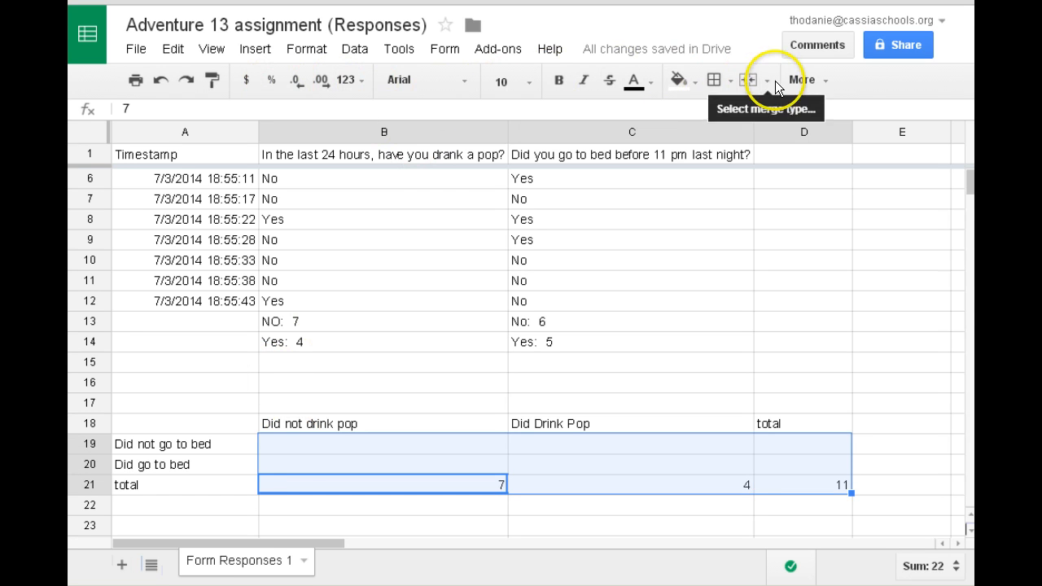
left_click(817, 81)
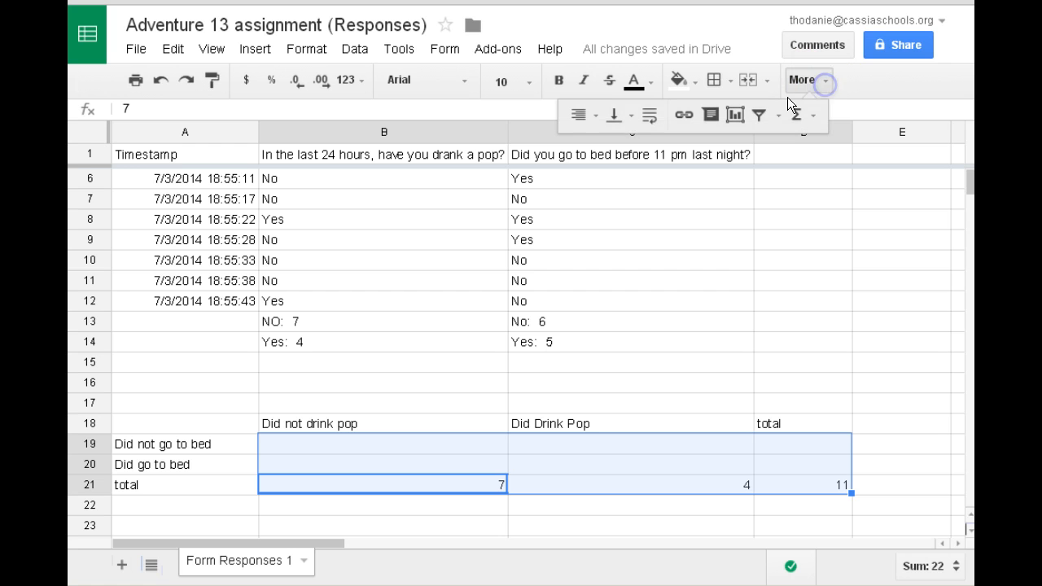
left_click(586, 116)
left_click(607, 147)
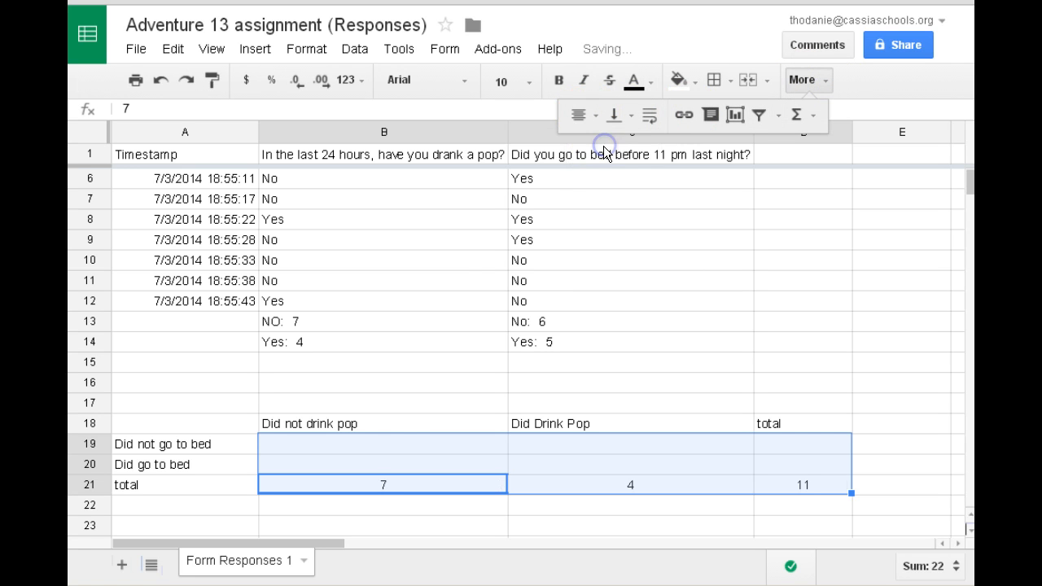
Enter the row totals 6 in cell D19 for "Did not go to bed" and 5 in cell D20 for "Did go to bed".
left_click(376, 452)
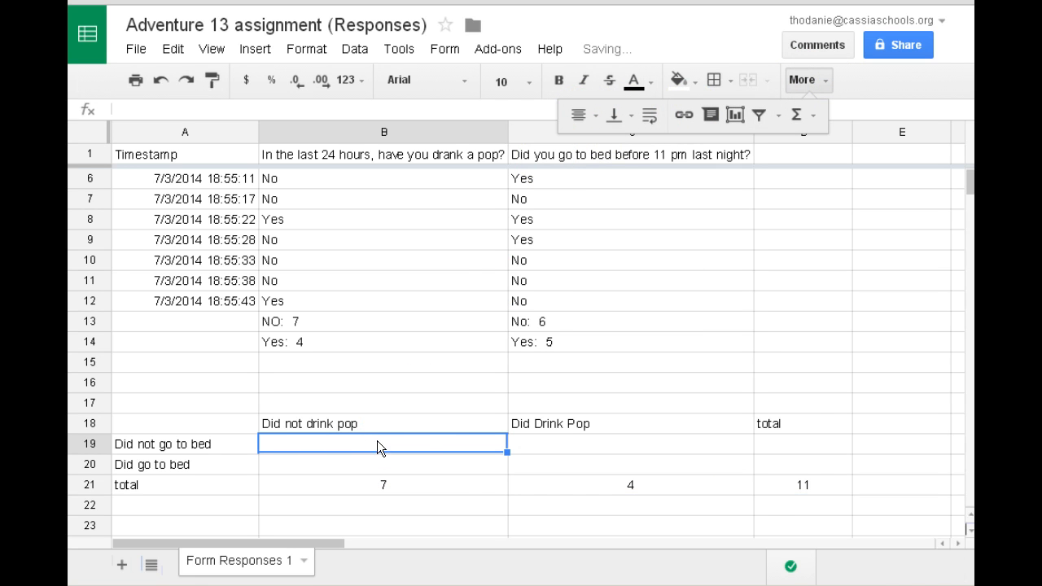
left_click(803, 443)
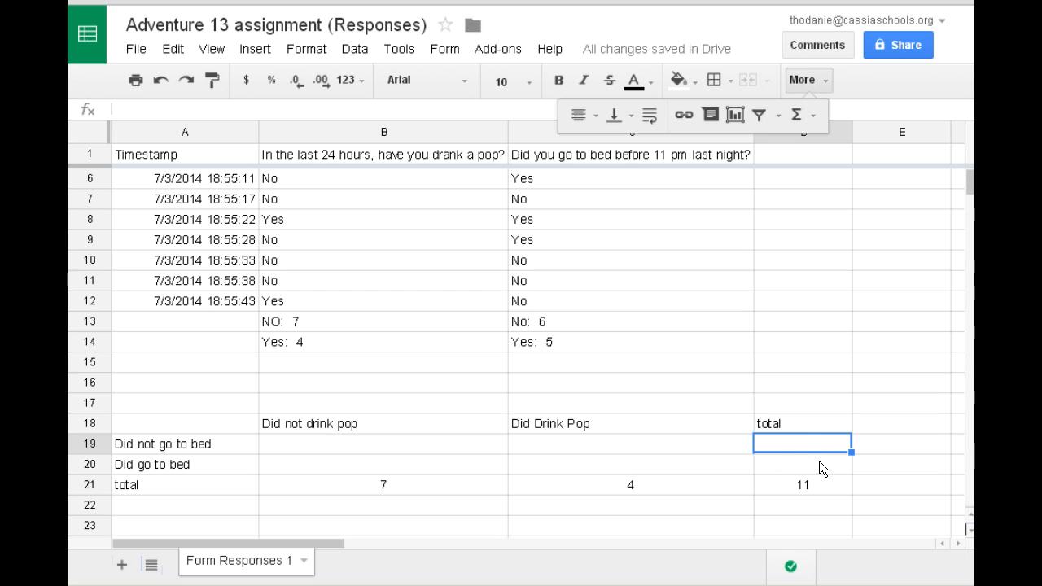
type("6")
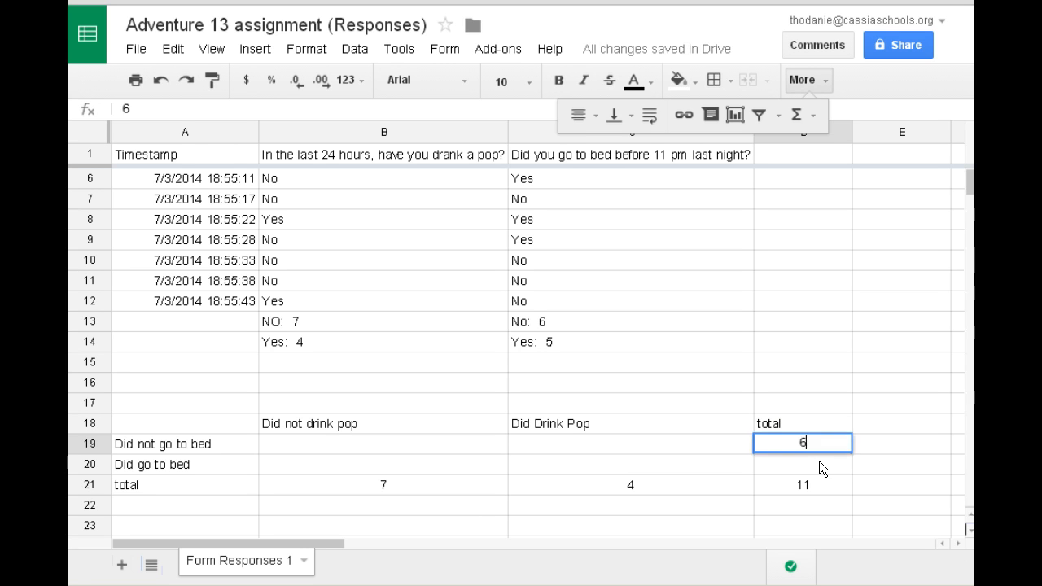
key("Return")
type("5")
key("Left")
Count the responses answering No to both questions and enter 4 in cell B19.
key("Left")
key("Up")
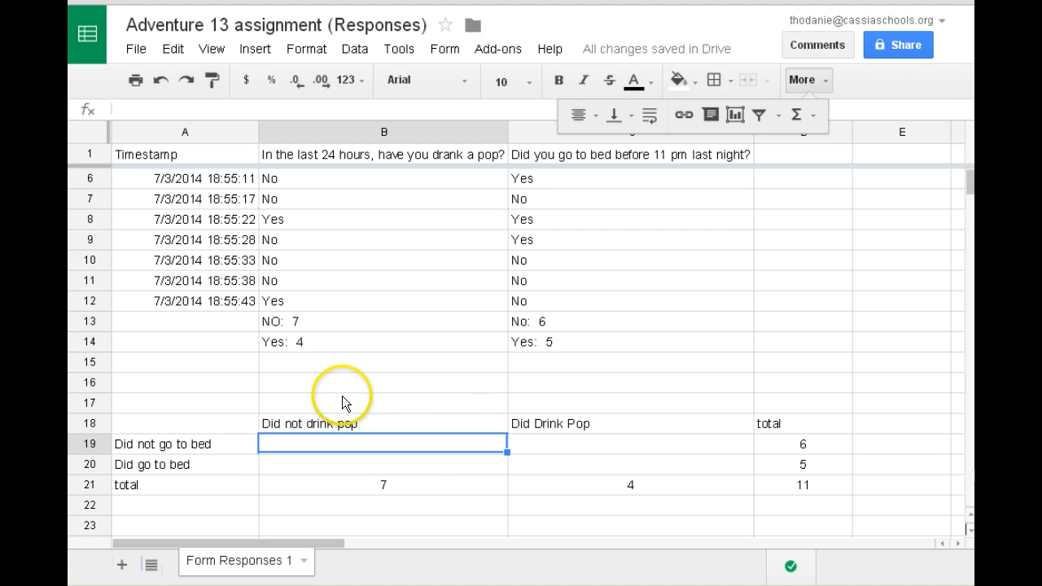
scroll(351, 370, "up", 2)
scroll(352, 370, "down", 4)
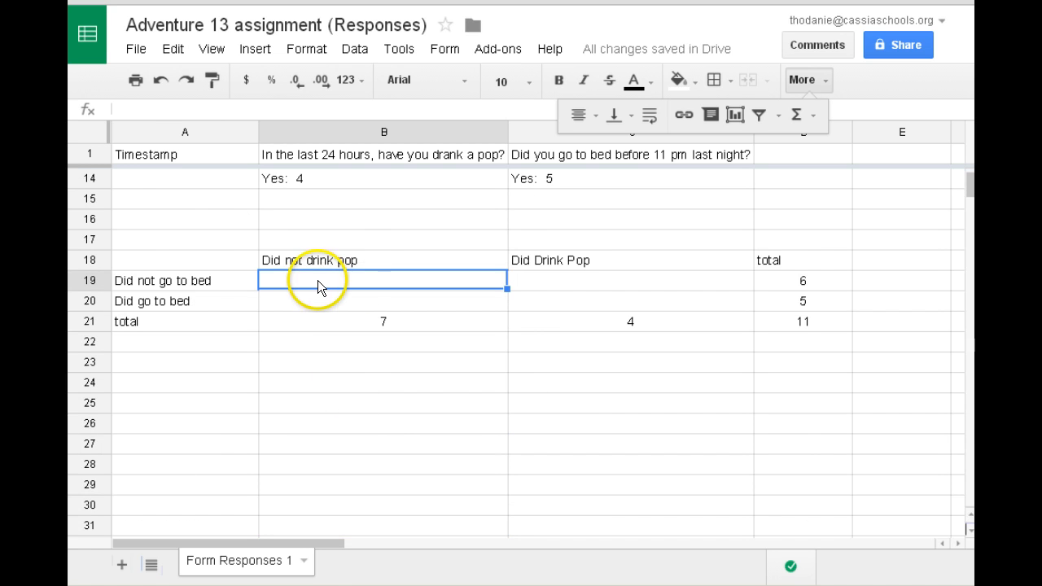
scroll(366, 245, "up", 6)
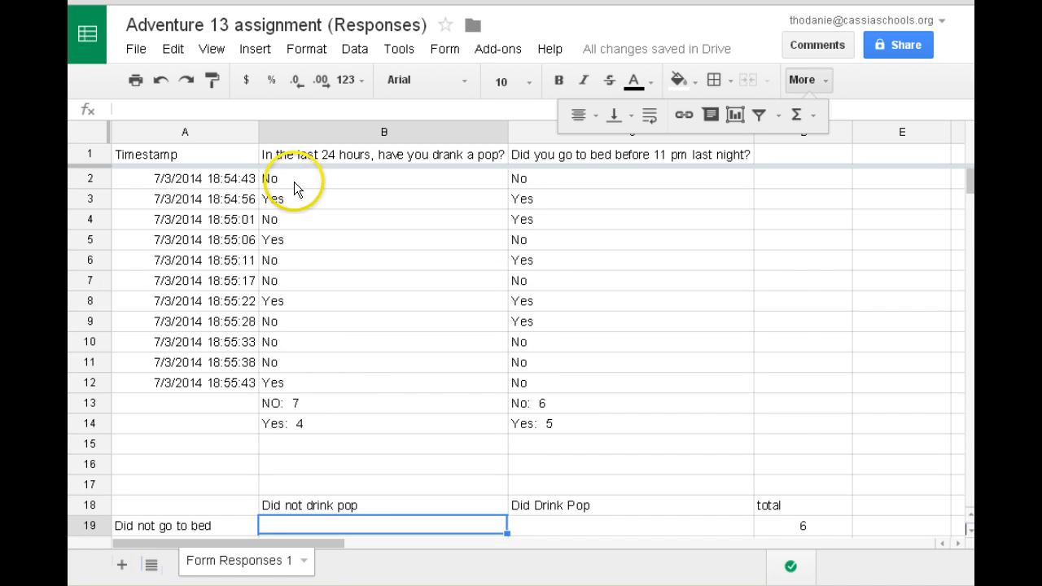
left_click(527, 177)
left_click(372, 174)
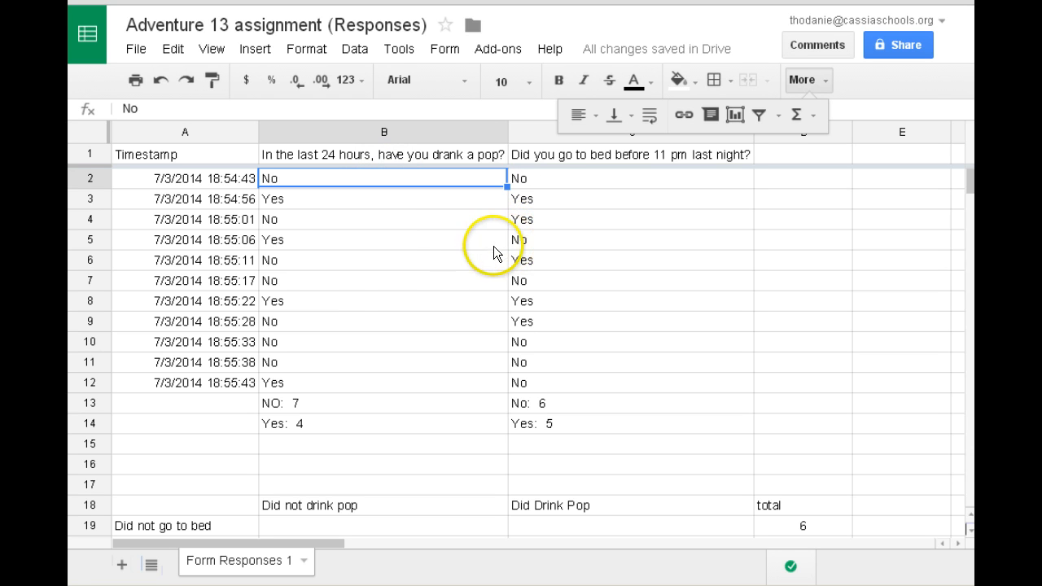
left_click(312, 280)
left_click(549, 281)
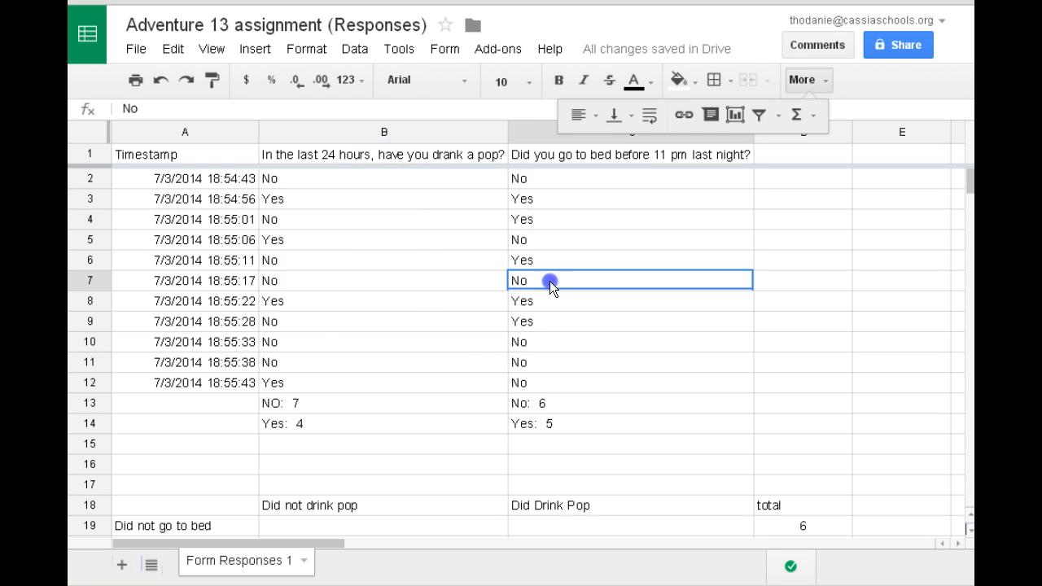
left_click(295, 364)
scroll(334, 386, "down", 4)
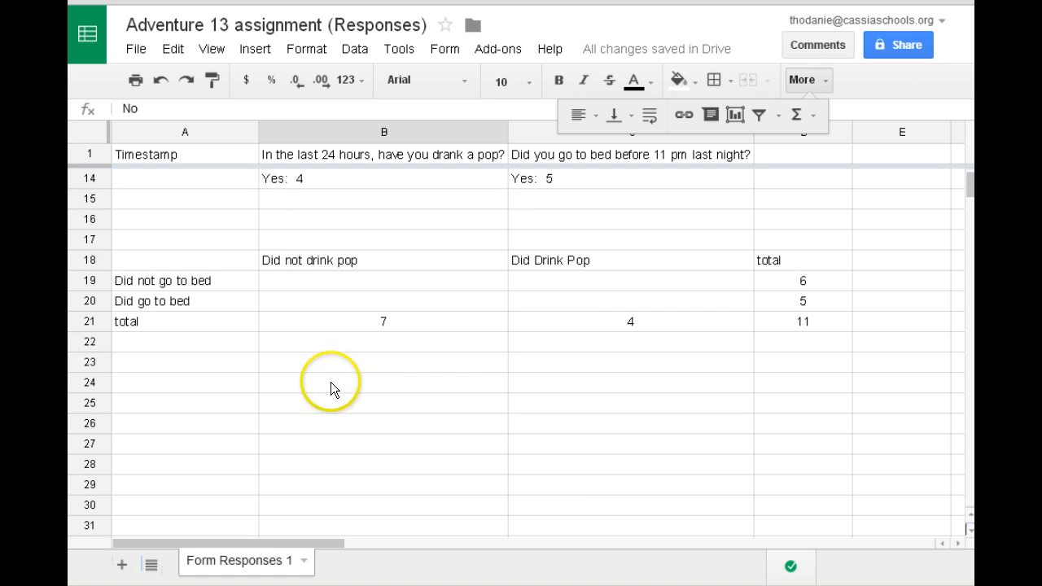
left_click(355, 278)
type("4")
Count the responses with No for pop and Yes for bedtime, and enter 3 in cell B20.
left_click(372, 301)
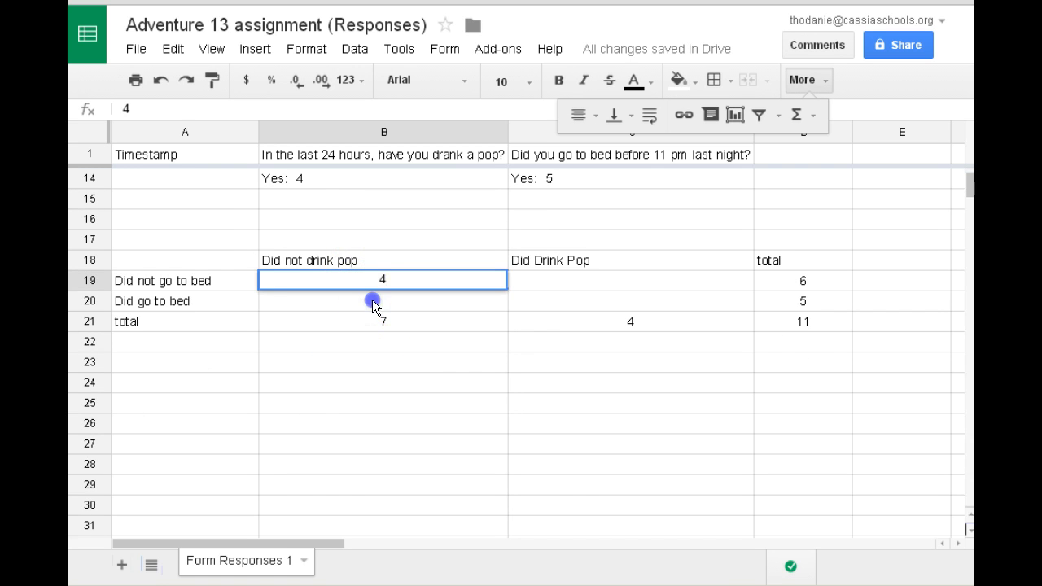
scroll(488, 298, "up", 4)
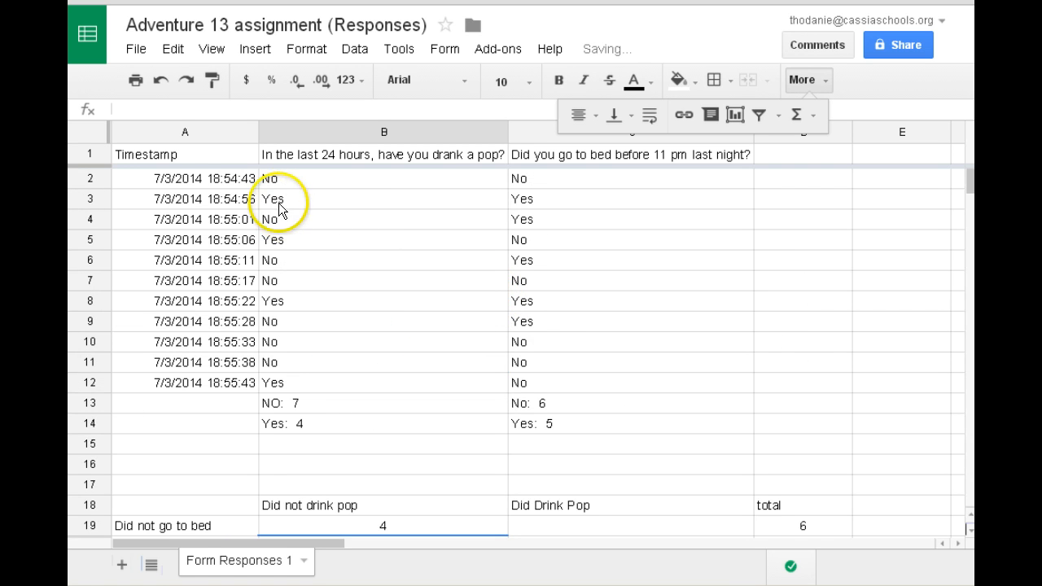
left_click(272, 220)
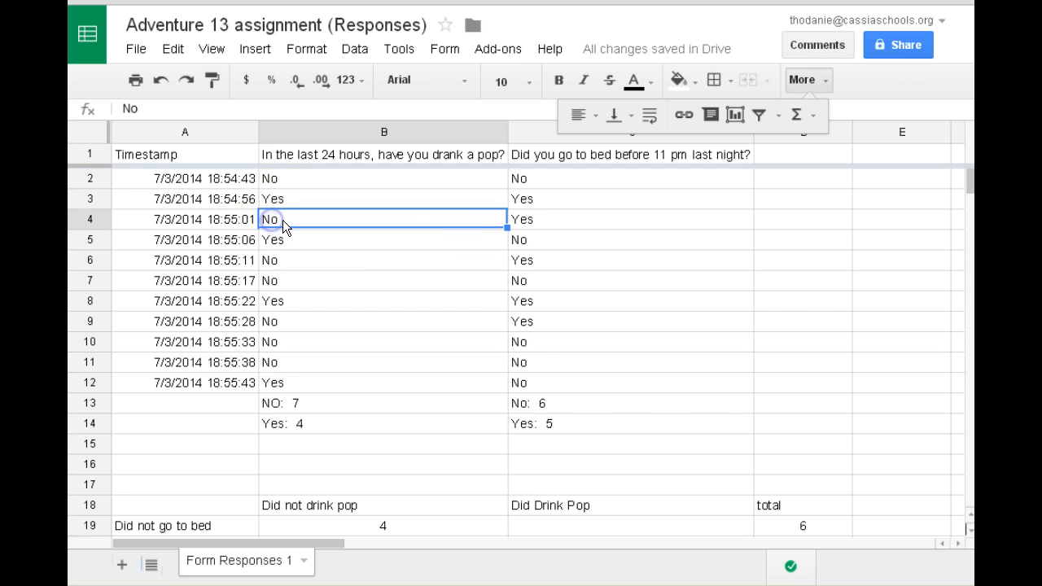
left_click(276, 259)
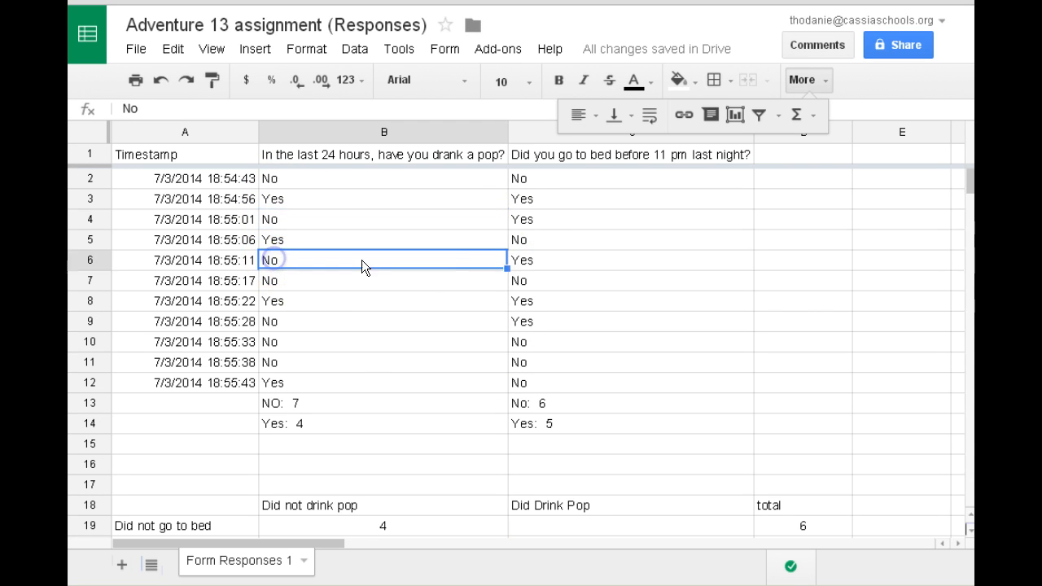
left_click(279, 321)
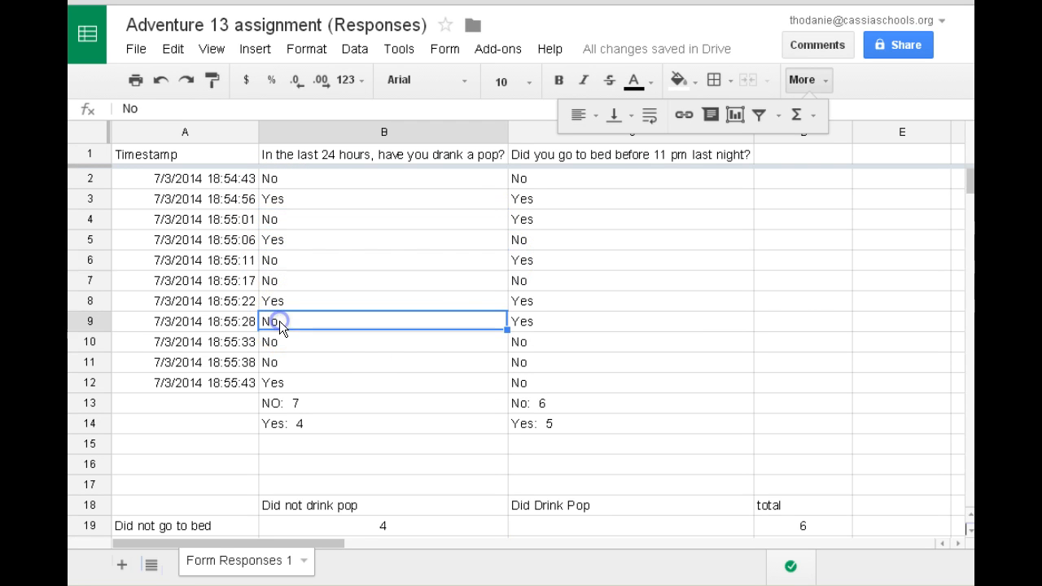
scroll(505, 346, "down", 8)
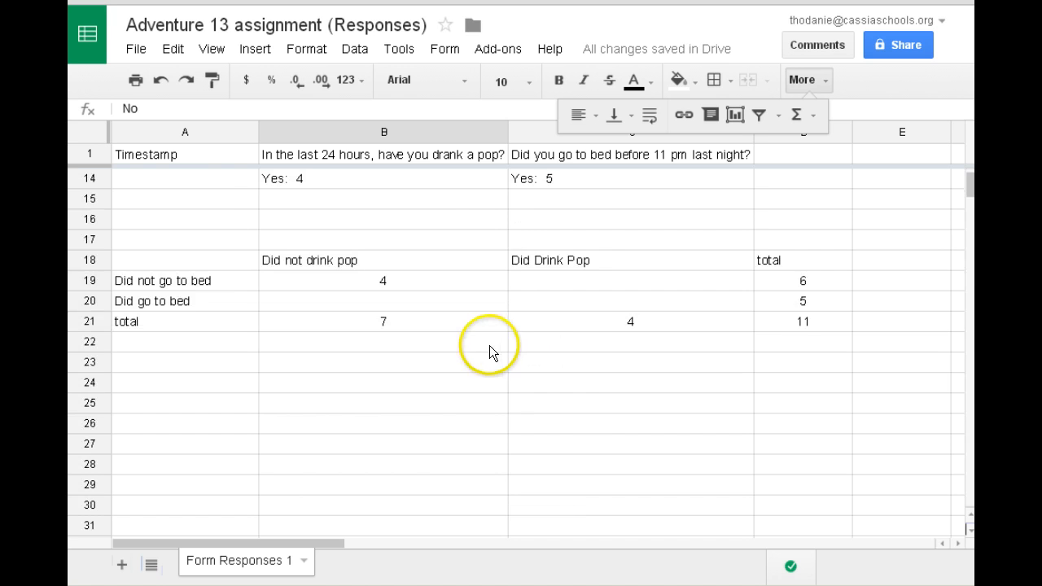
scroll(405, 370, "up", 5)
left_click(373, 379)
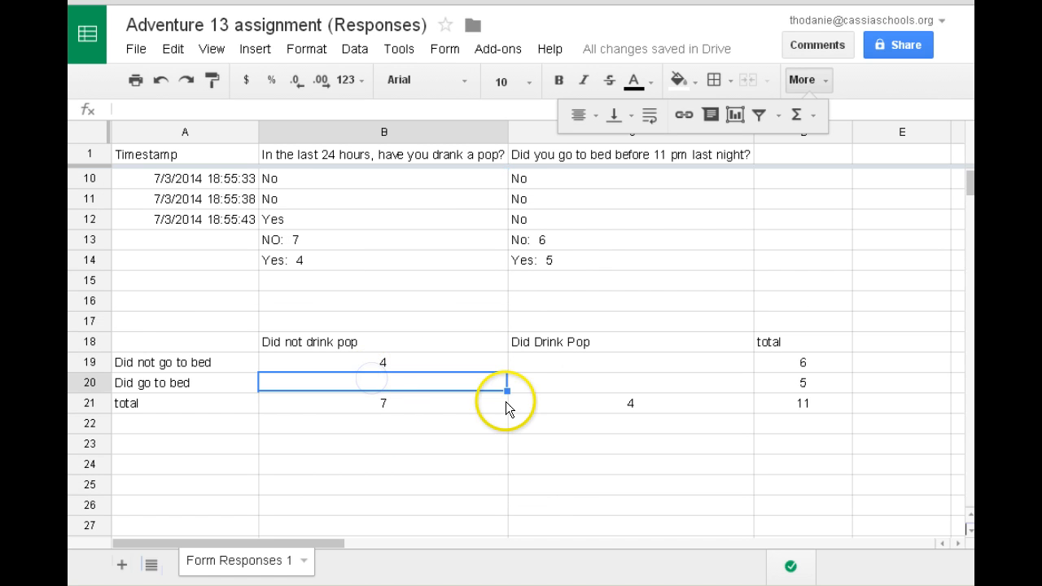
type("3")
Count the responses with Yes for pop and No for bedtime, and enter 2 in cell C19.
left_click(570, 360)
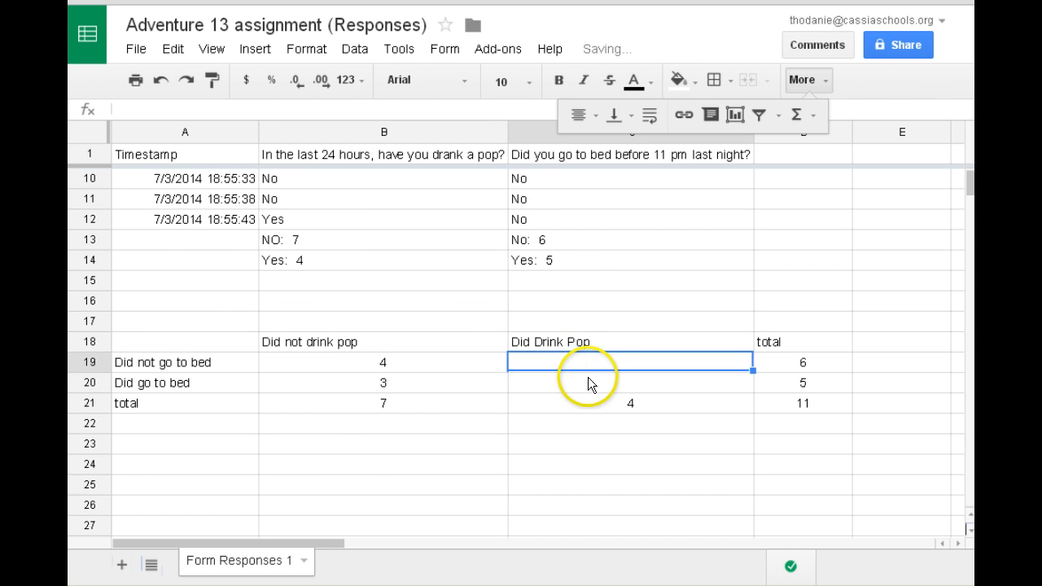
scroll(586, 371, "up", 3)
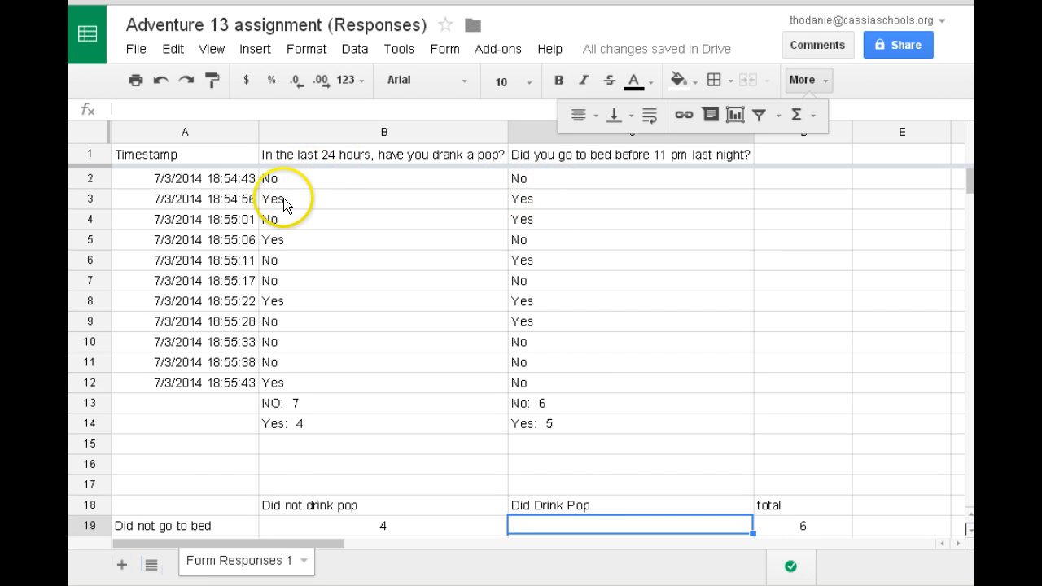
left_click(277, 240)
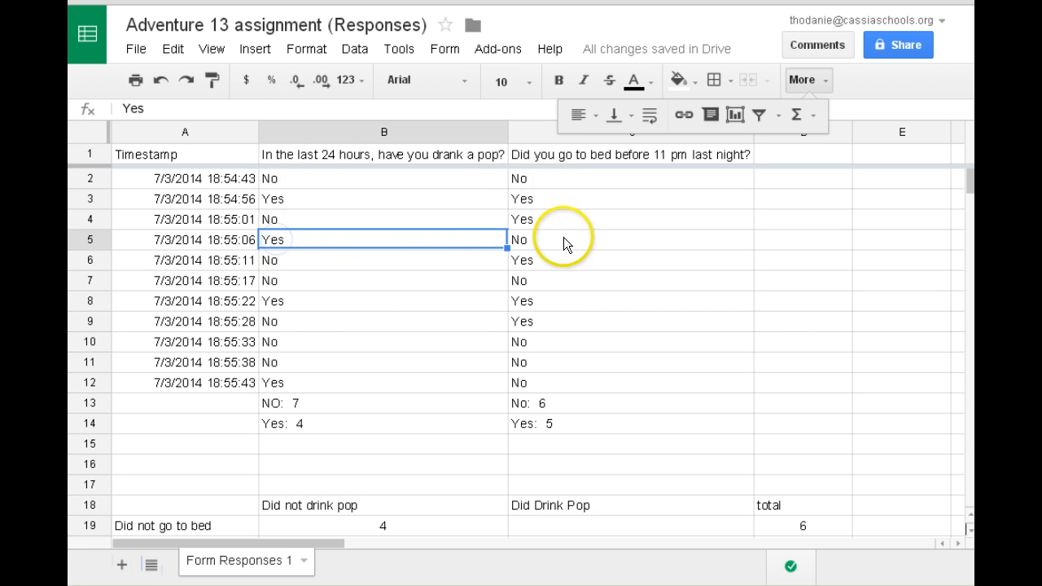
left_click(290, 384)
left_click(568, 525)
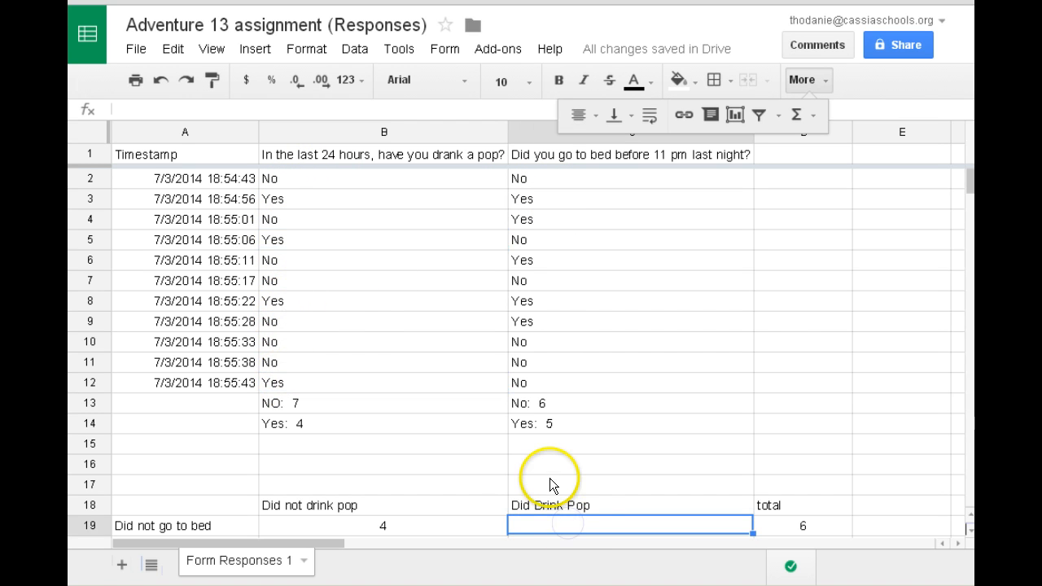
type("2")
Count the responses answering Yes to both questions and enter 2 in cell C20.
scroll(553, 394, "down", 3)
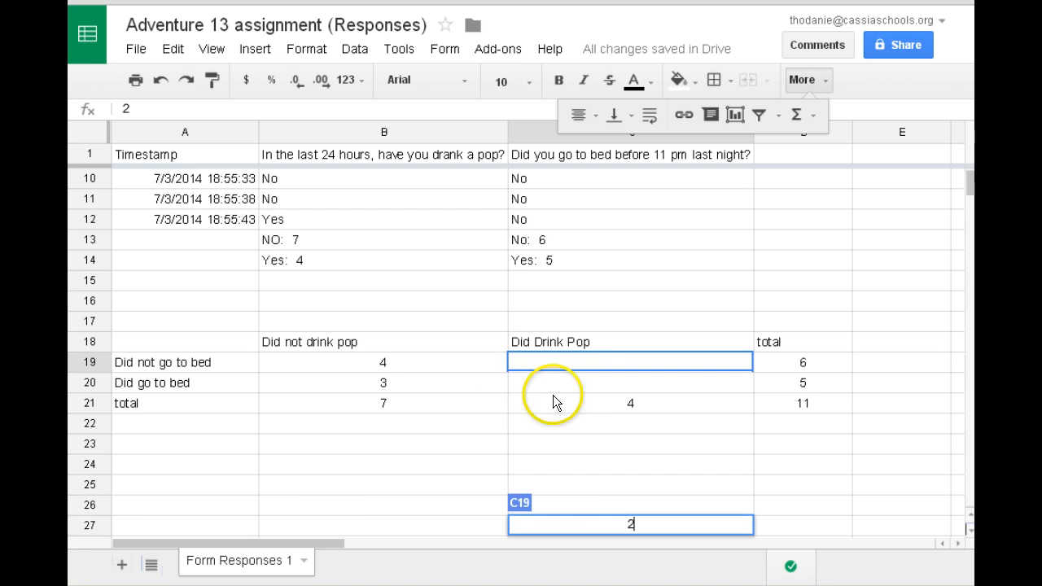
left_click(601, 383)
scroll(477, 365, "up", 3)
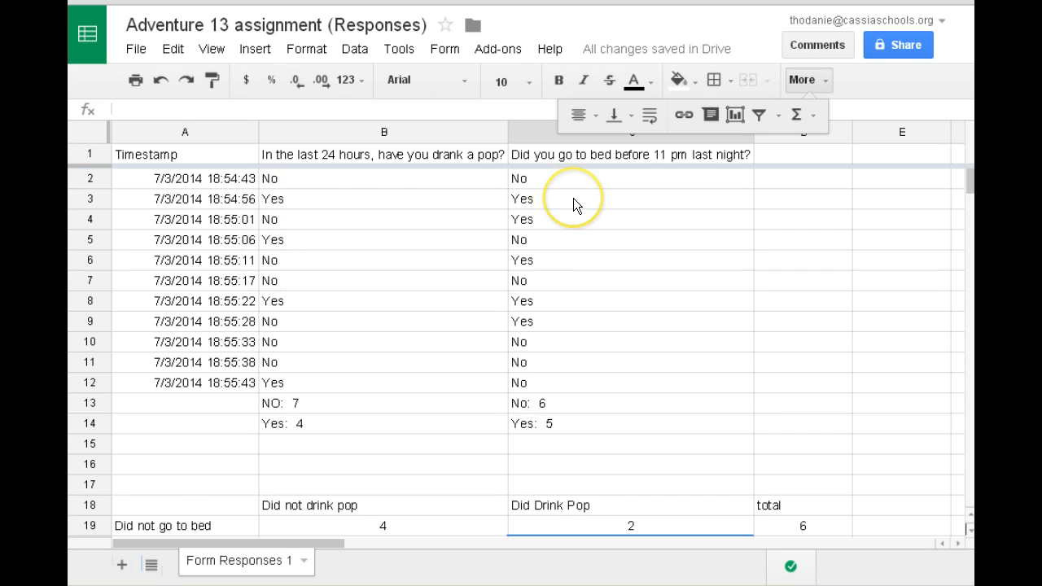
left_click(288, 196)
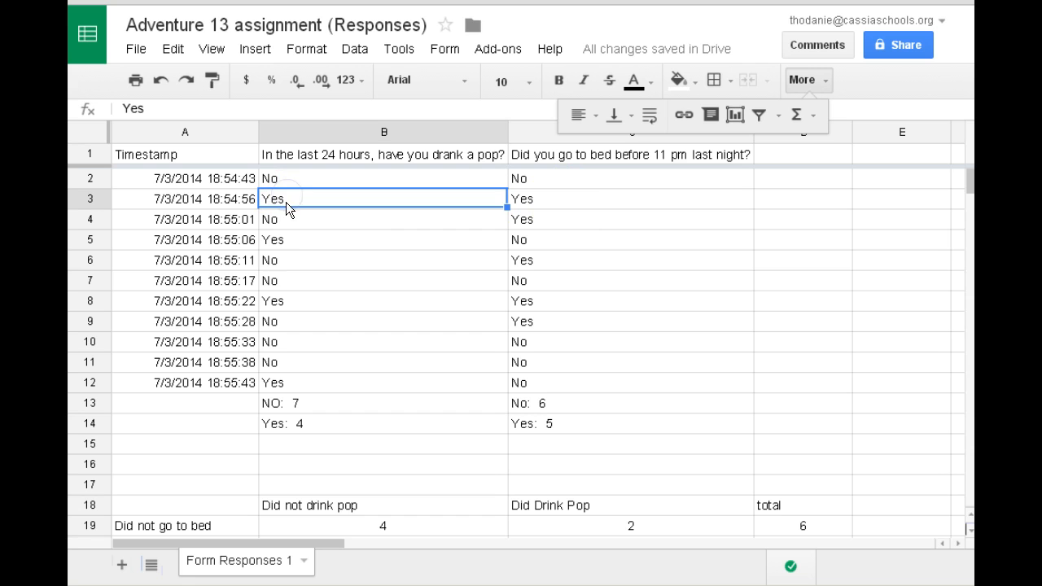
left_click(273, 300)
scroll(674, 359, "down", 4)
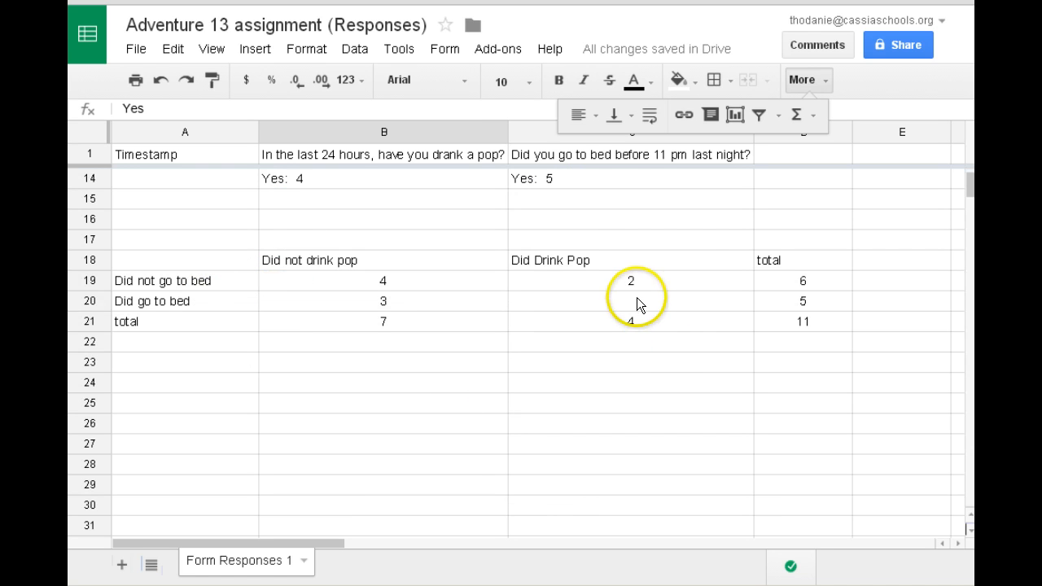
left_click(637, 301)
type("2")
left_click(647, 358)
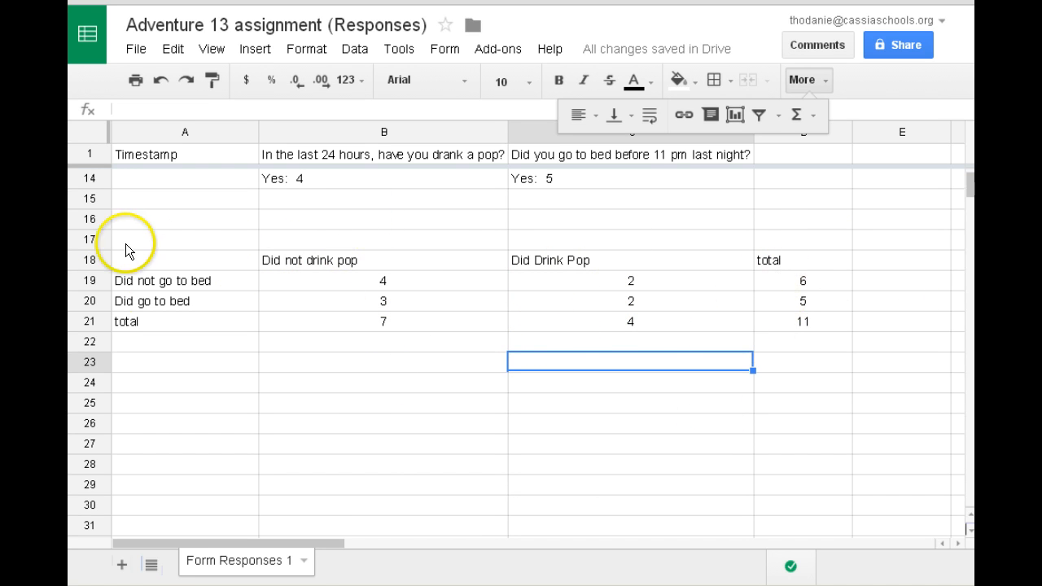
left_click(815, 354)
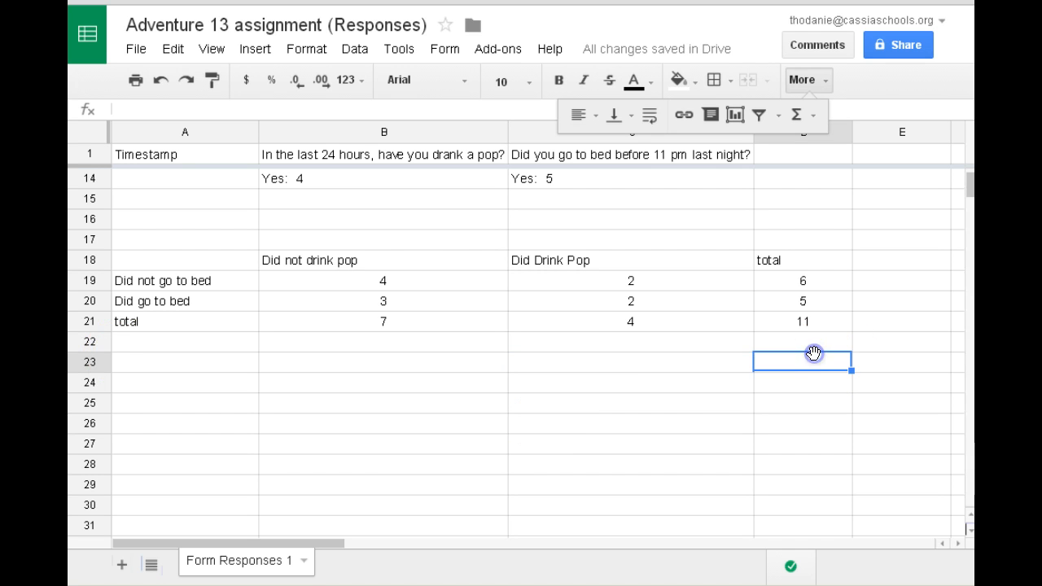
left_click(647, 349)
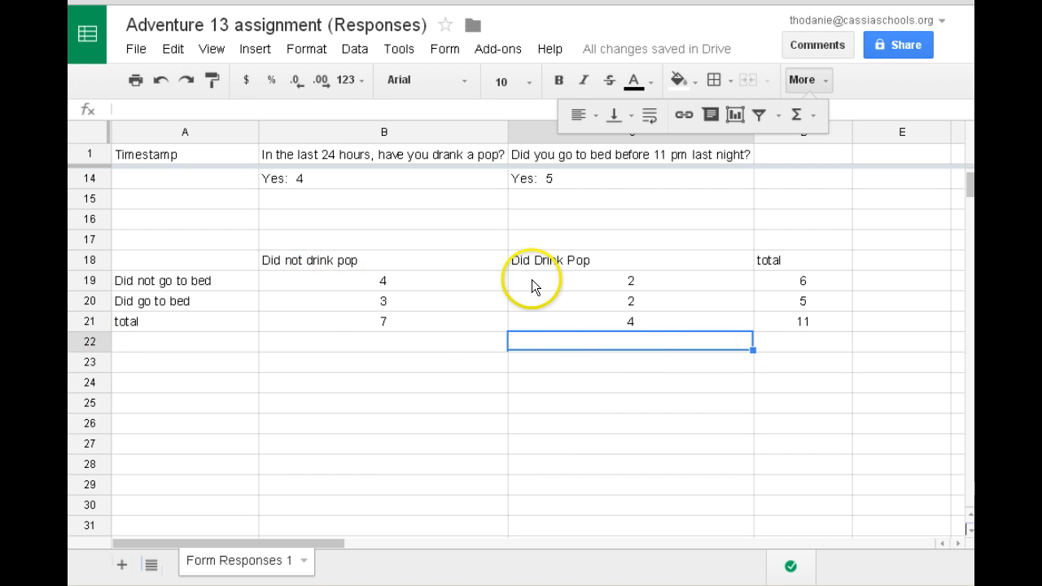
left_click(280, 361)
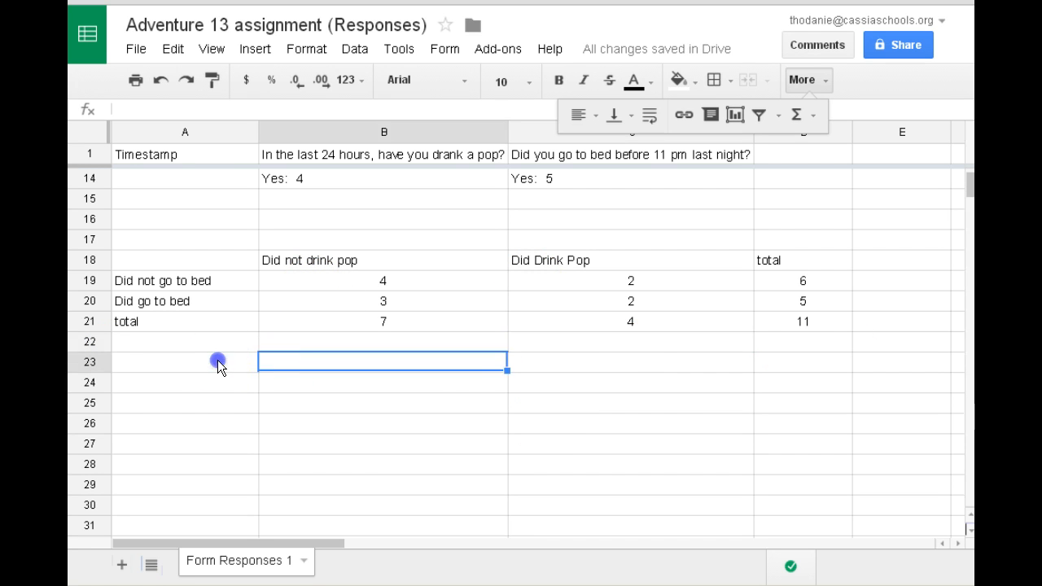
Enter the heading "Test for independence between drinking pop and going to bed early" in cell A23, below the two-way table.
left_click(218, 361)
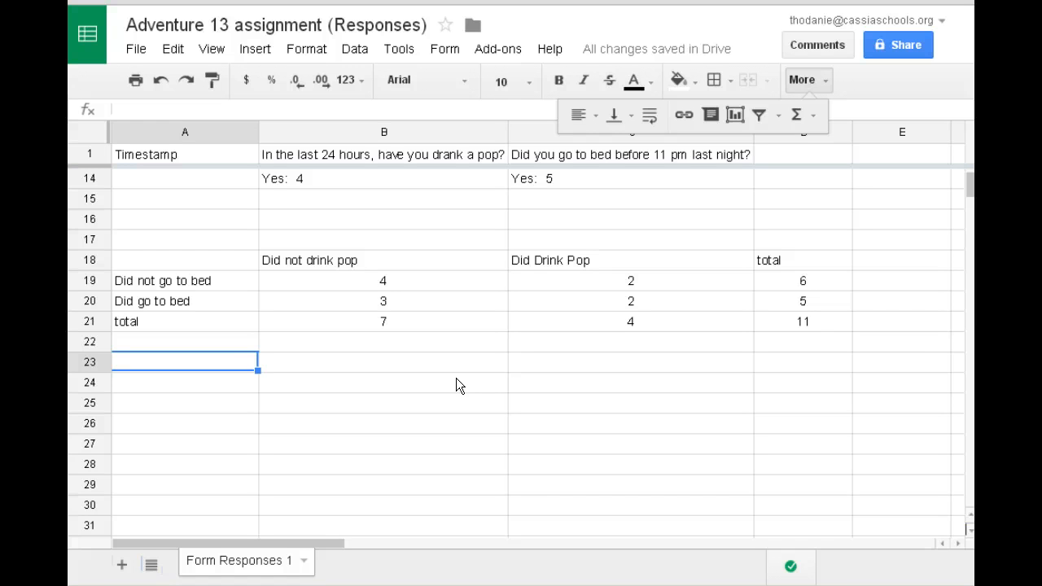
type("IF")
key("BackSpace")
key("BackSpace")
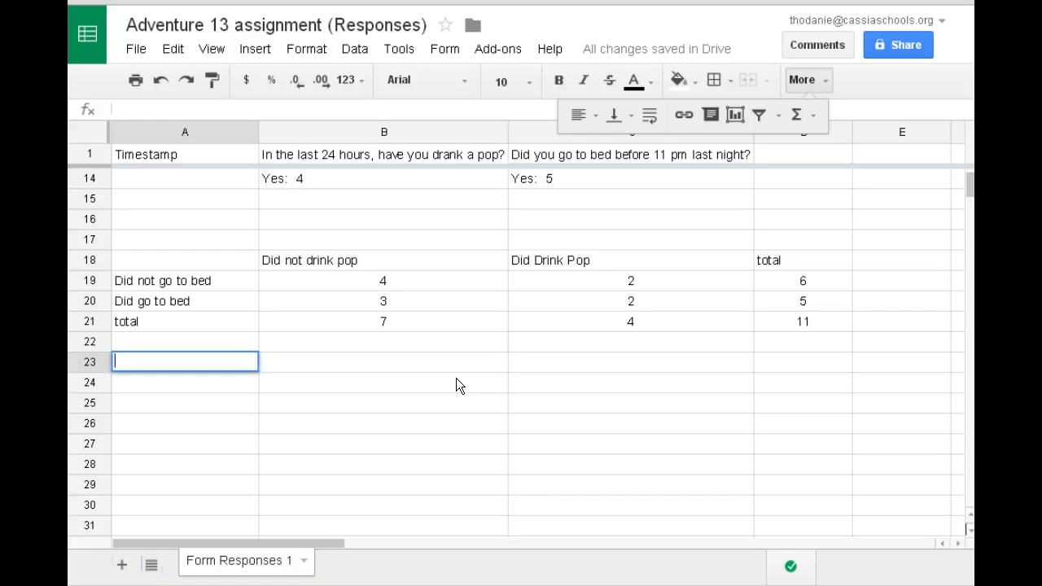
type("Test for independence of")
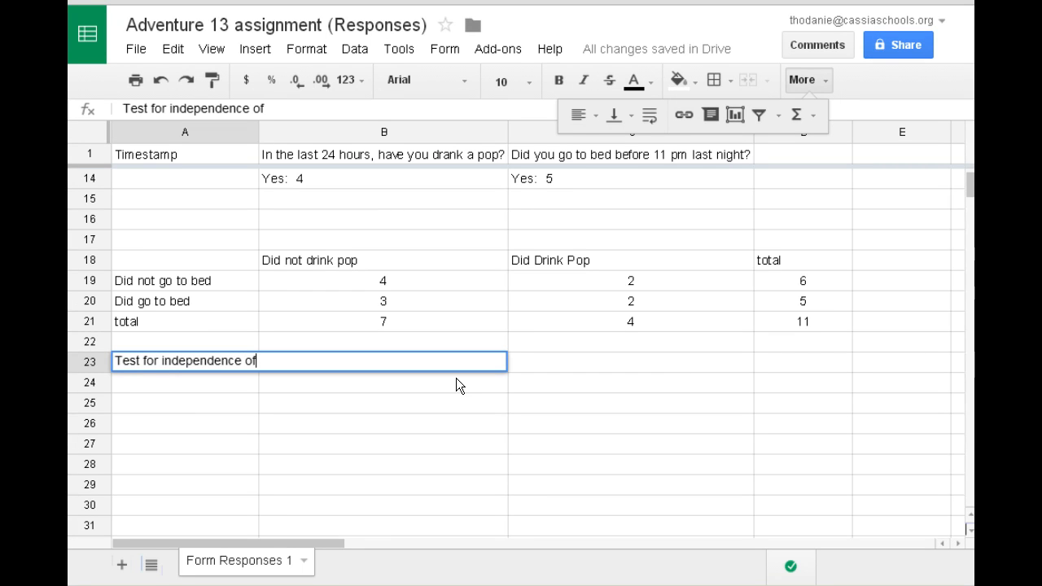
key("BackSpace")
key("BackSpace")
type("between")
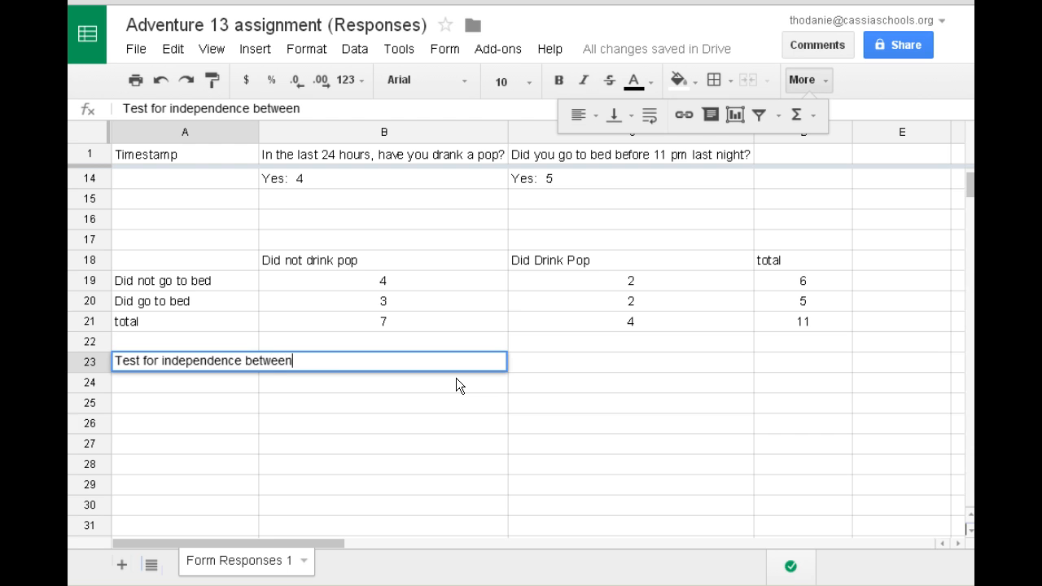
type(" drinking po")
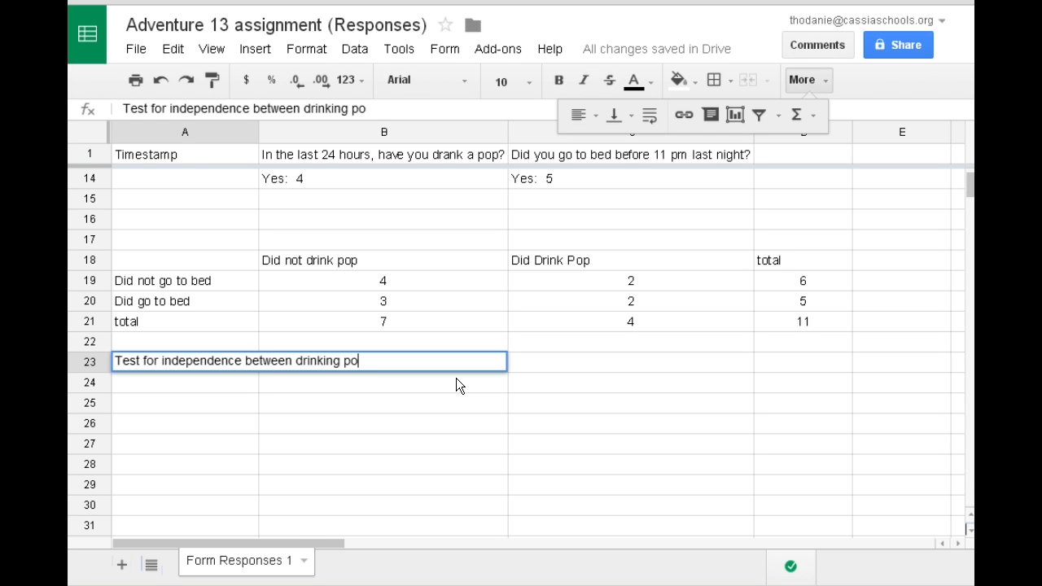
type("op")
key("BackSpace")
key("BackSpace")
type("p and going to")
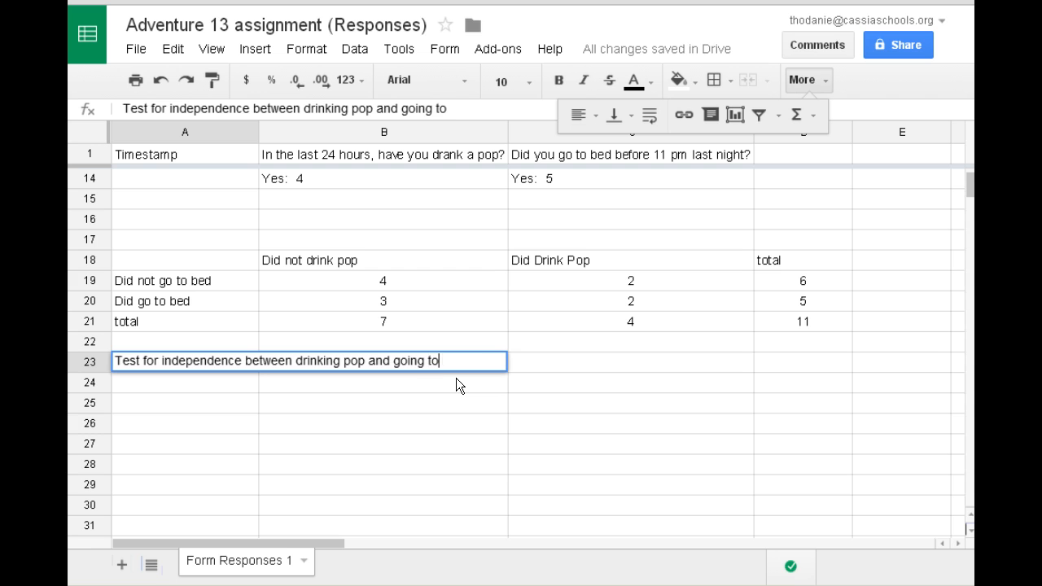
type(" bed early")
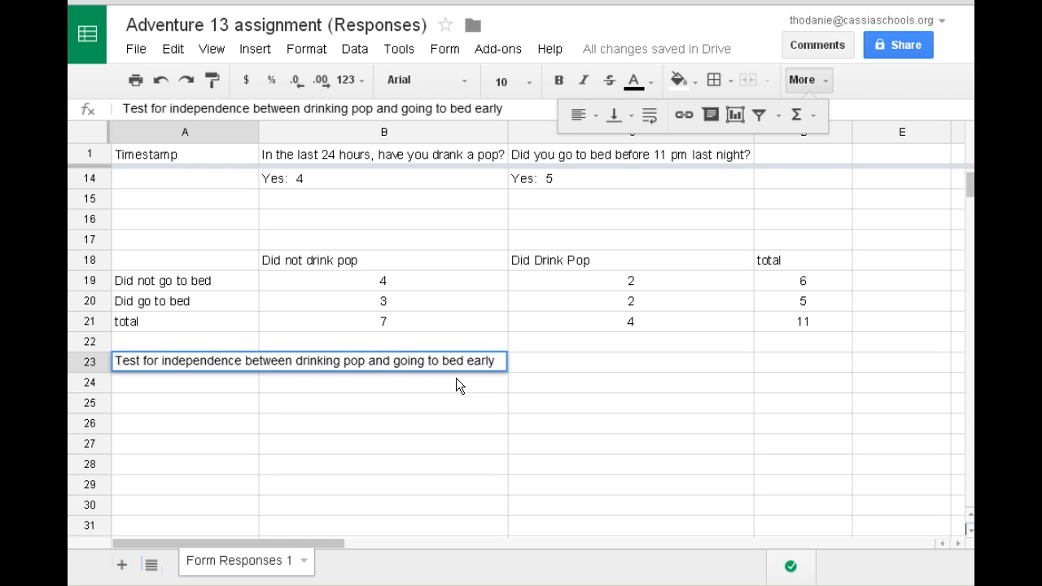
Label the "Did not drink pop" column of the two-way table as event A in cell B17.
key("Return")
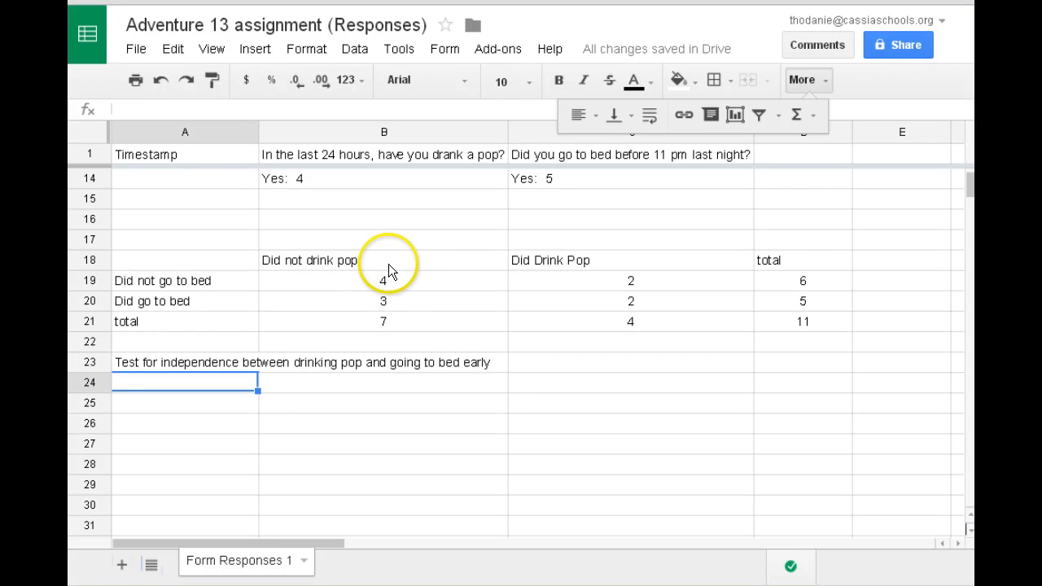
left_click(382, 285)
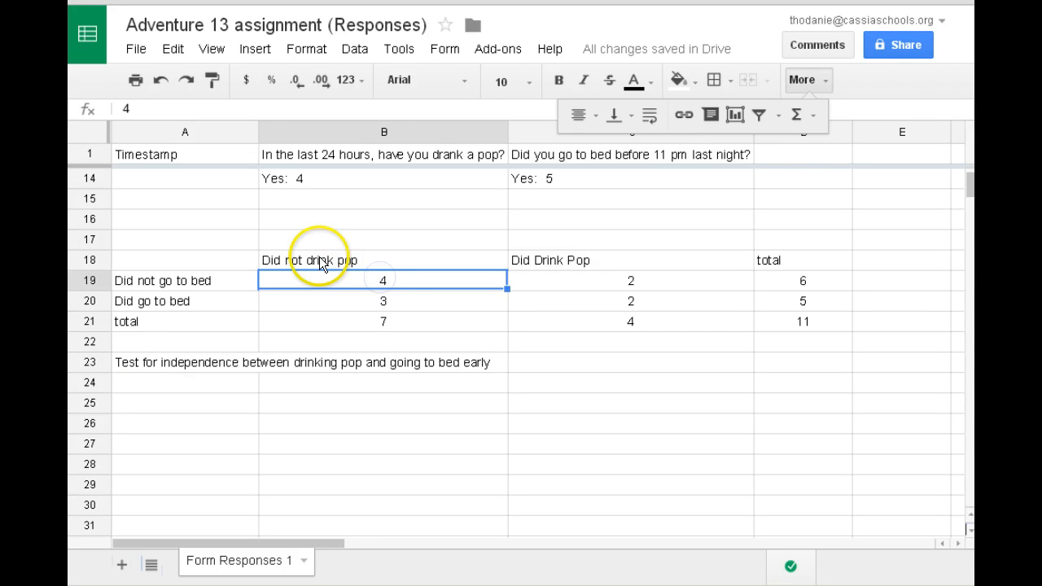
left_click(380, 300)
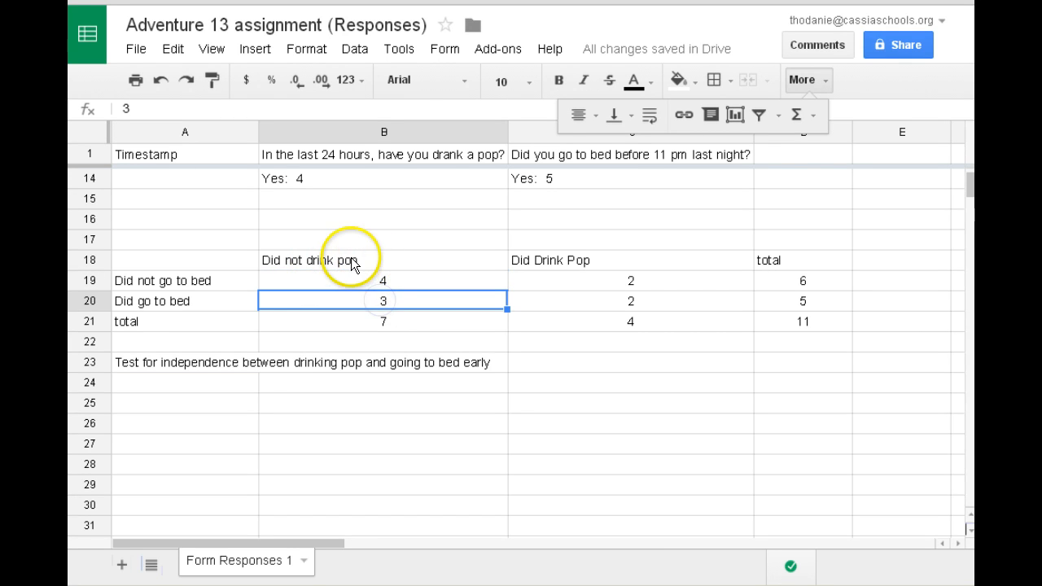
left_click(390, 318)
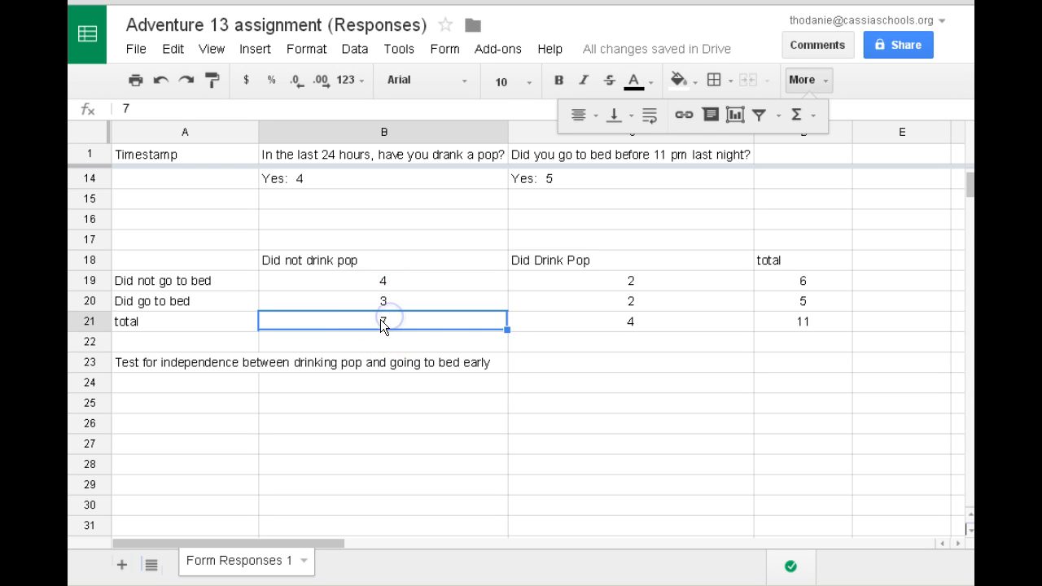
left_click(294, 381)
left_click(344, 239)
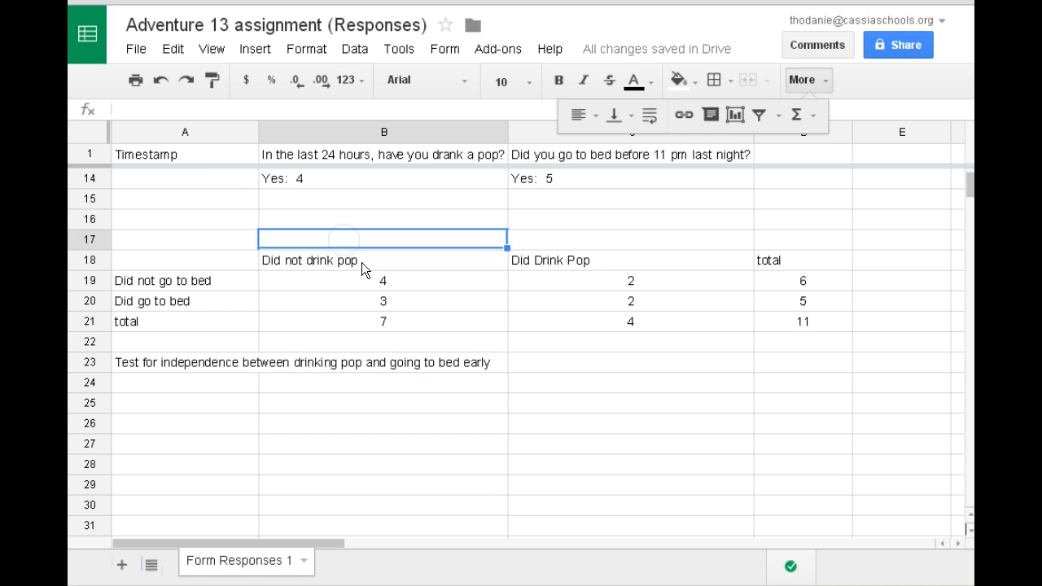
type("A")
key("Down")
key("Down")
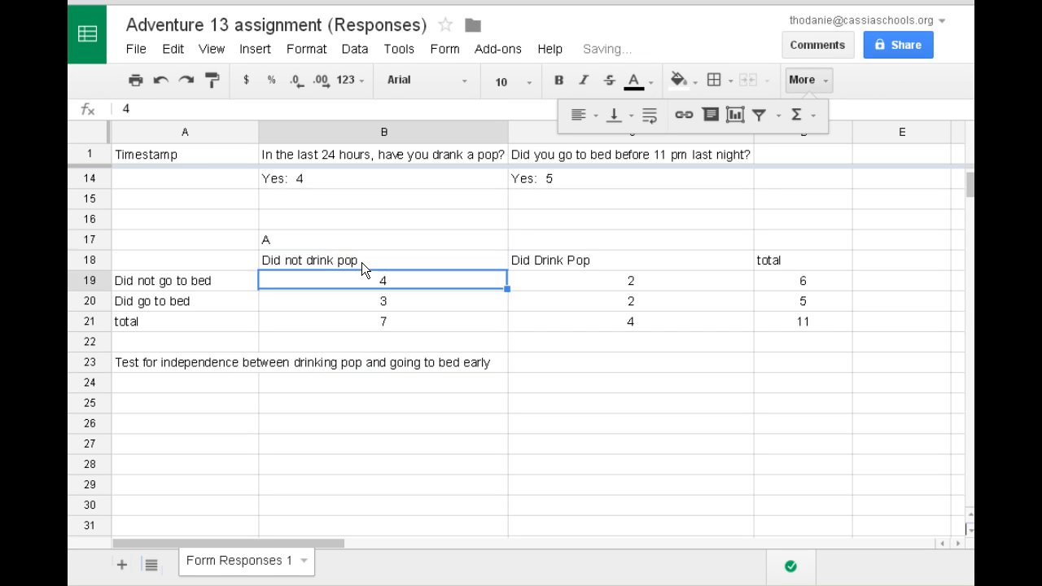
Label the "Did go to bed" row of the two-way table as event B in cell E20.
key("Right")
key("Right")
key("Right")
key("Down")
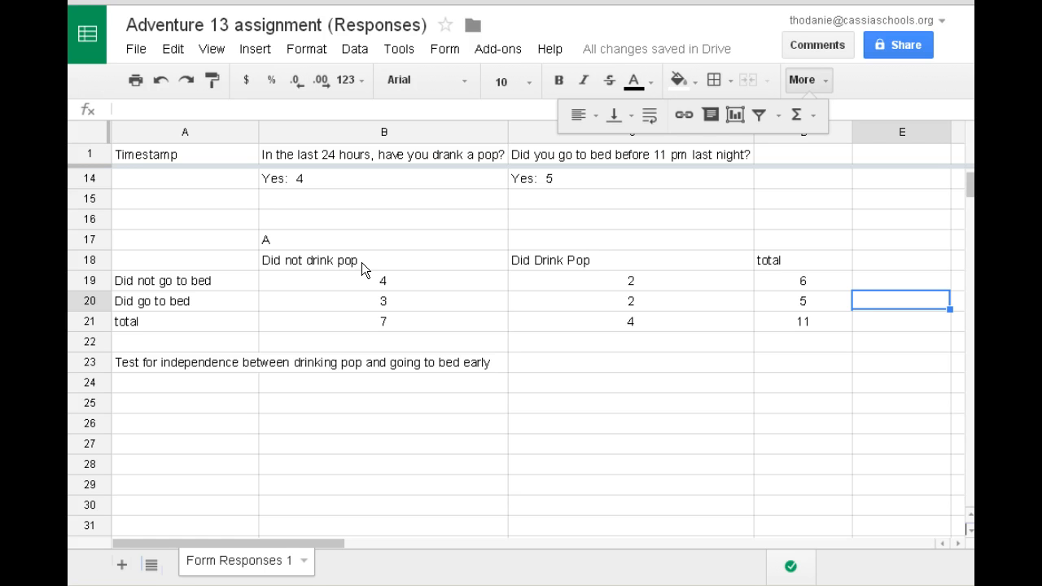
type("B")
Enter the independence condition "P(A) =P(B|A)" in cell B24, under the test heading.
key("Left")
key("Left")
key("Left")
key("Left")
key("Down")
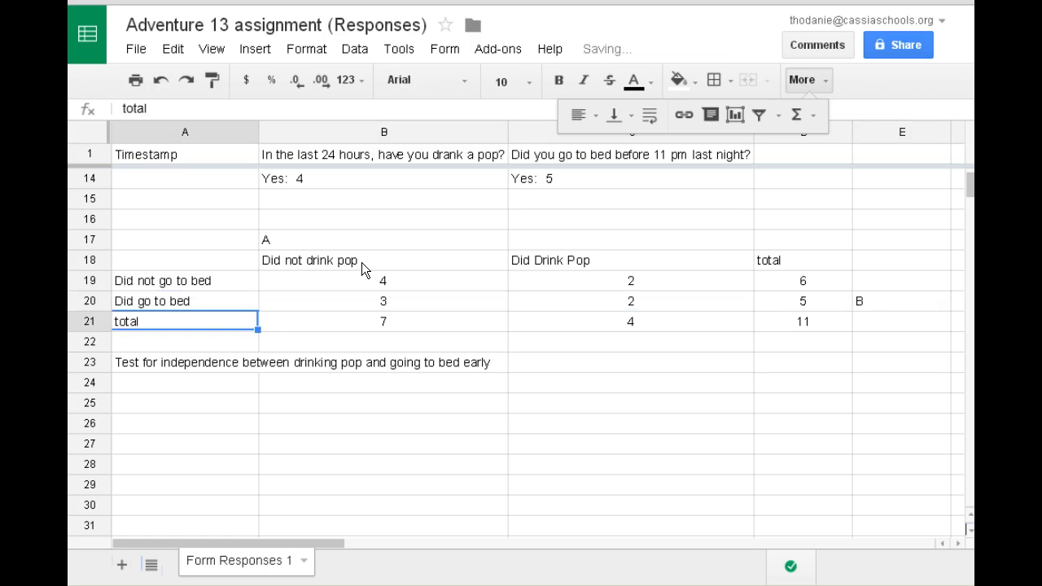
key("Down")
key("Down")
key("Down")
key("Right")
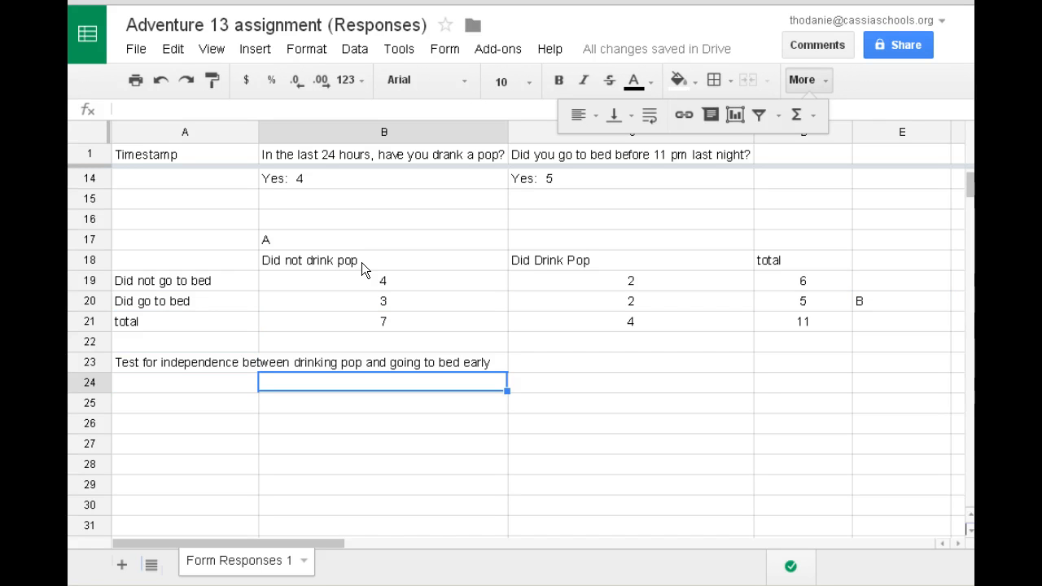
type("P(A")
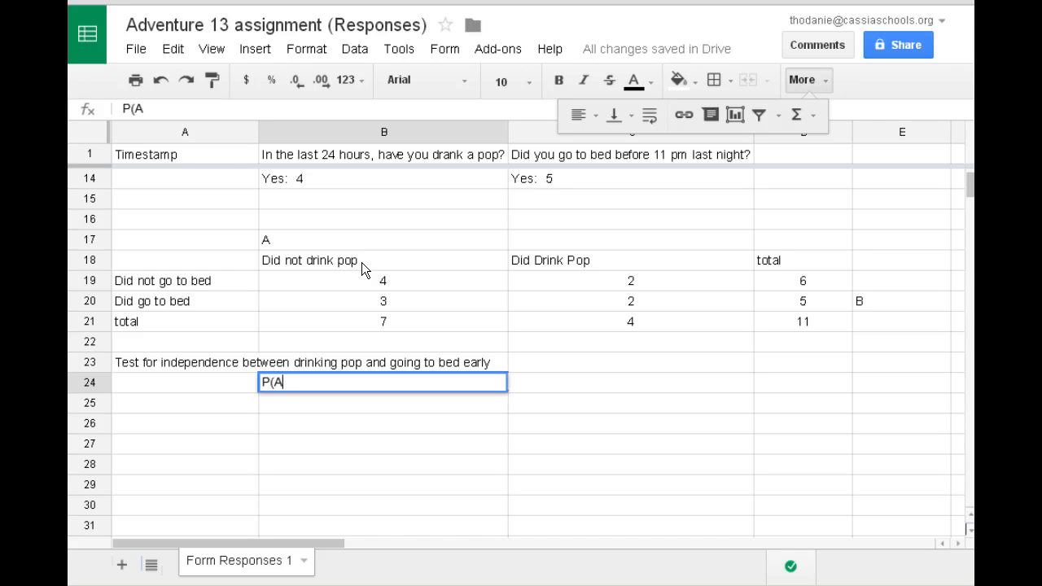
type(") to P")
key("BackSpace")
key("BackSpace")
key("BackSpace")
key("BackSpace")
type("=P(B")
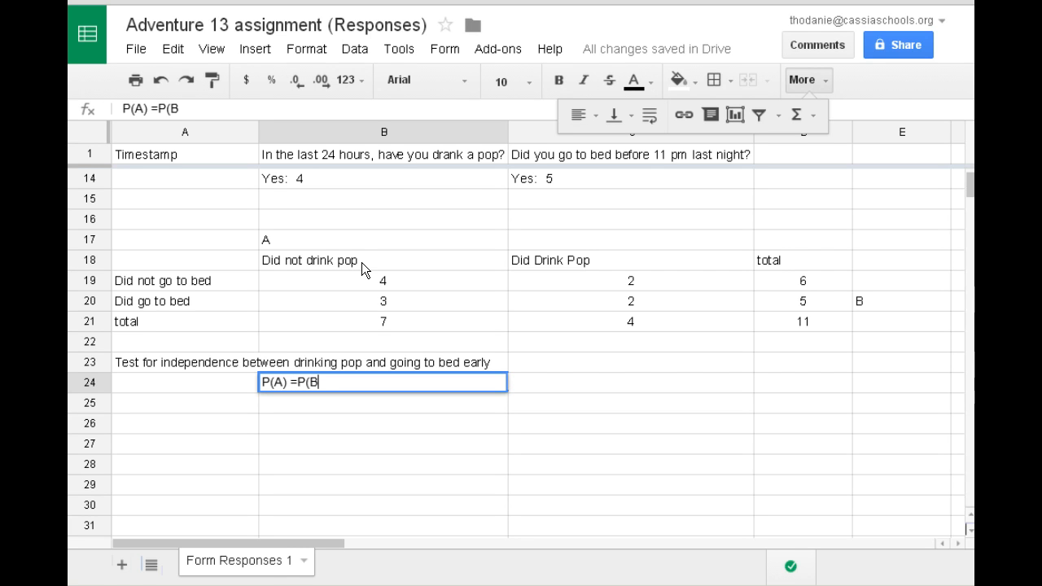
type("|A)")
key("Return")
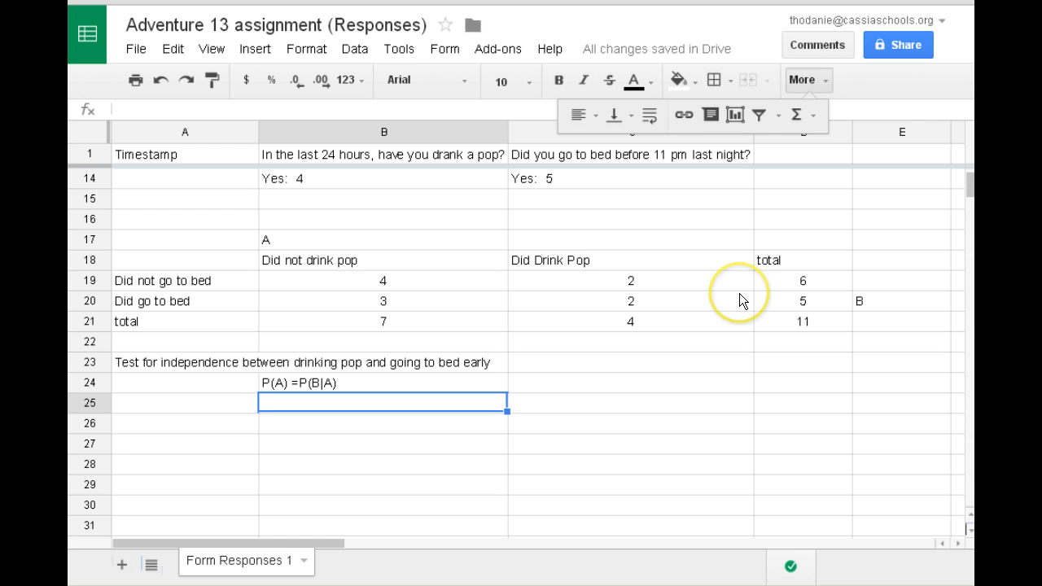
Enter "7/11 = 64%" in cell B25 and label it "P(A)" in cell A25.
type("7/1")
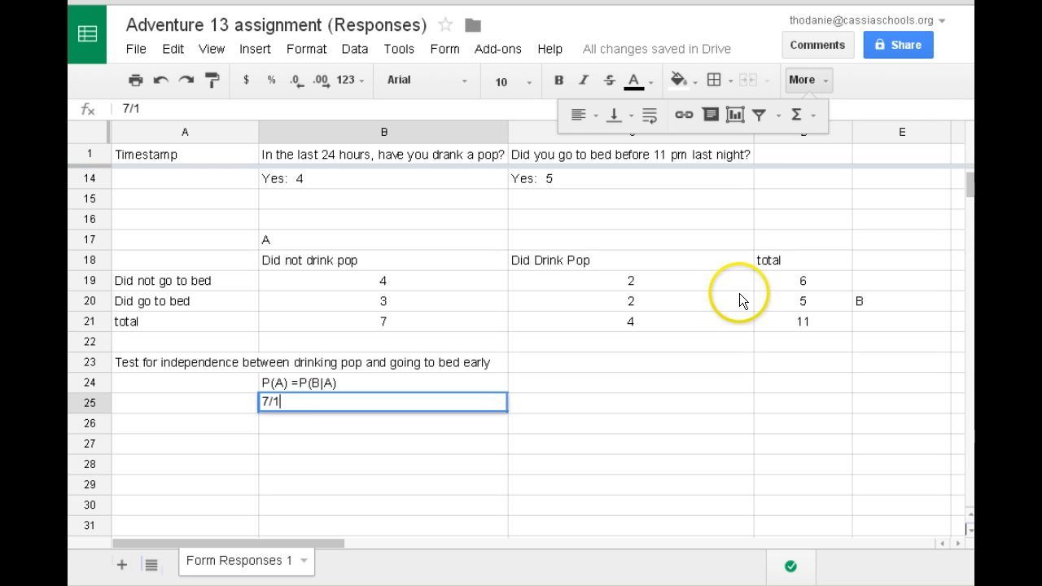
type("1 = 64%")
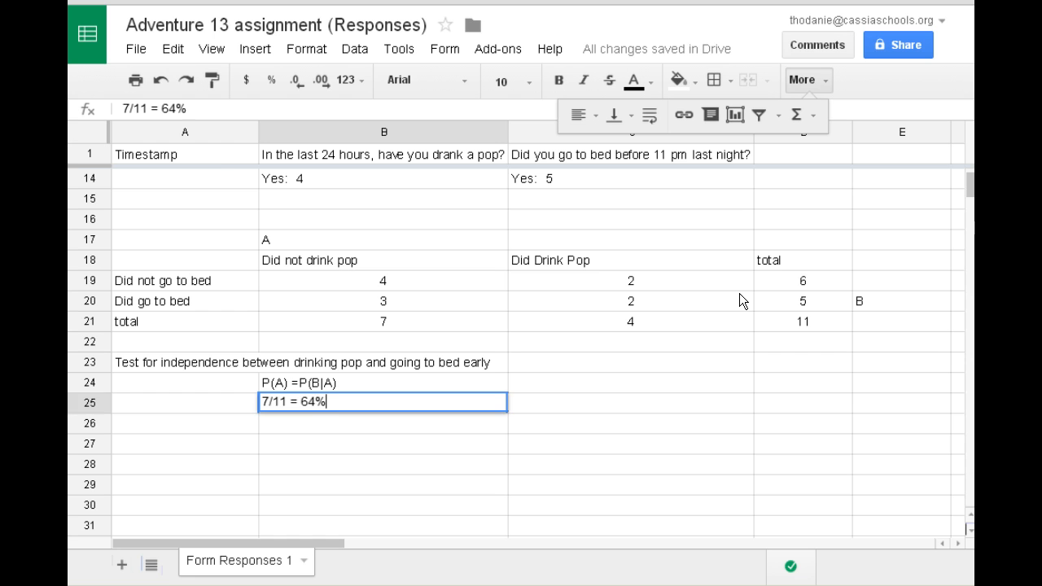
key("Return")
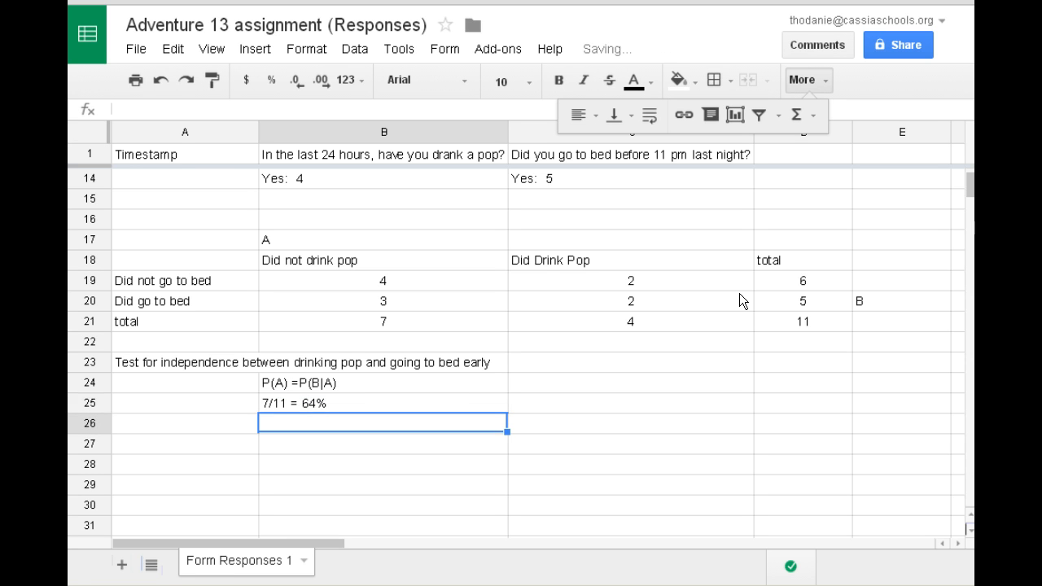
key("Up")
key("Left")
type("P")
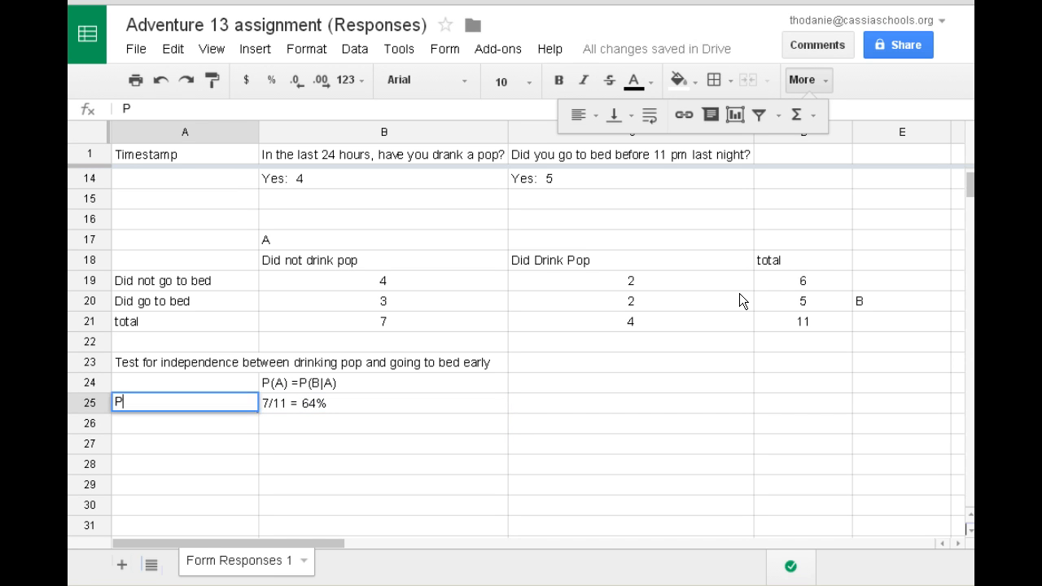
type("(A)")
key("Return")
key("Right")
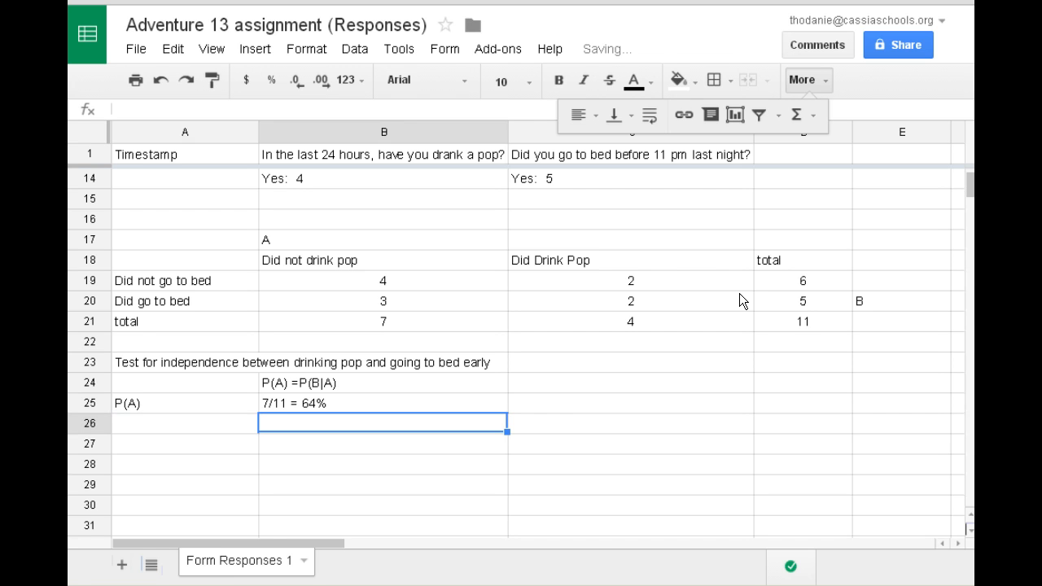
Label cell A26 "P(B|A)" and enter "3/7 = 43%" beside it in cell B26.
key("Left")
type("{")
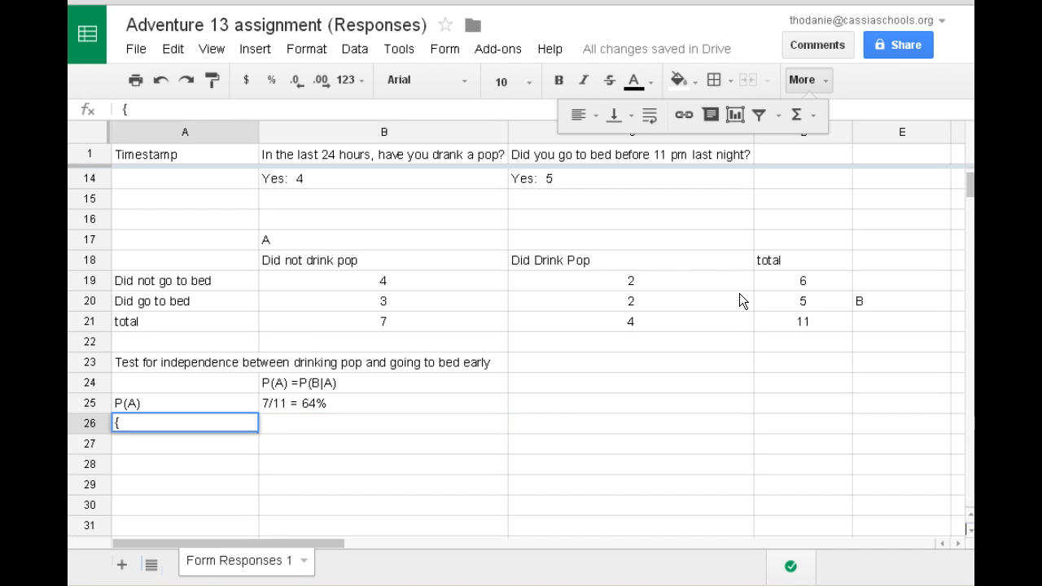
key("BackSpace")
type("P(B|A)")
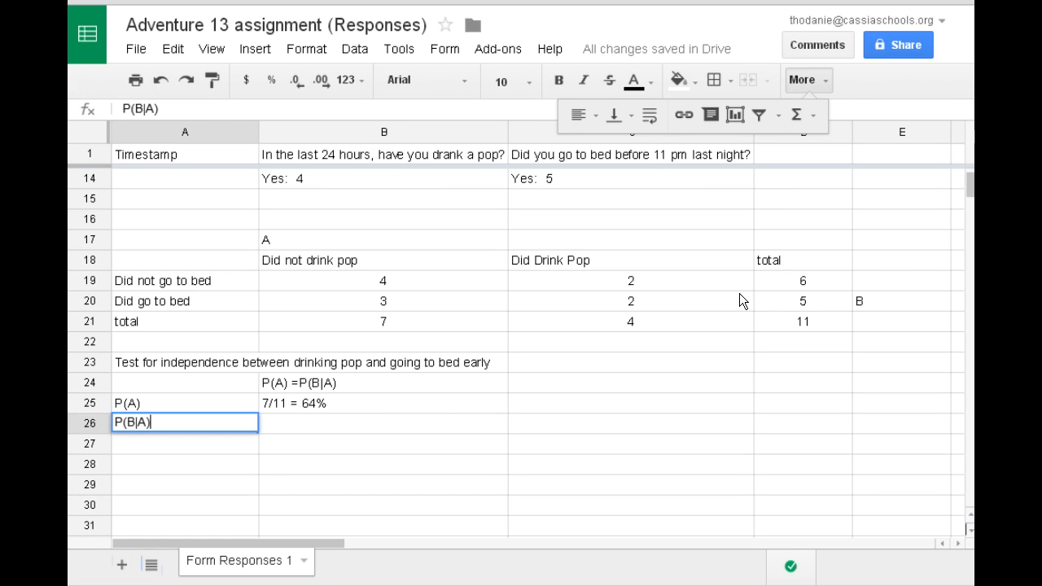
key("Tab")
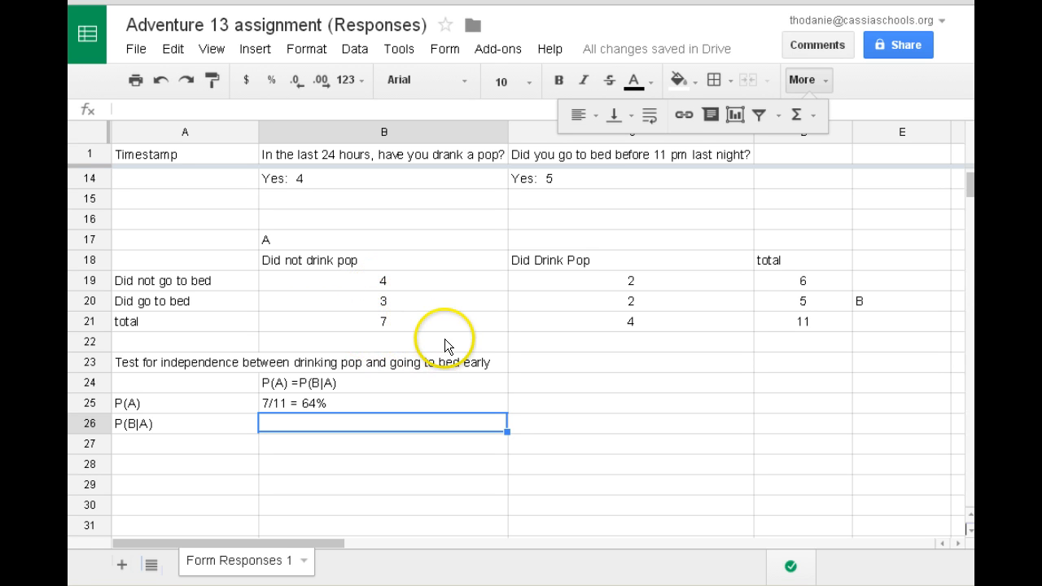
type("3/")
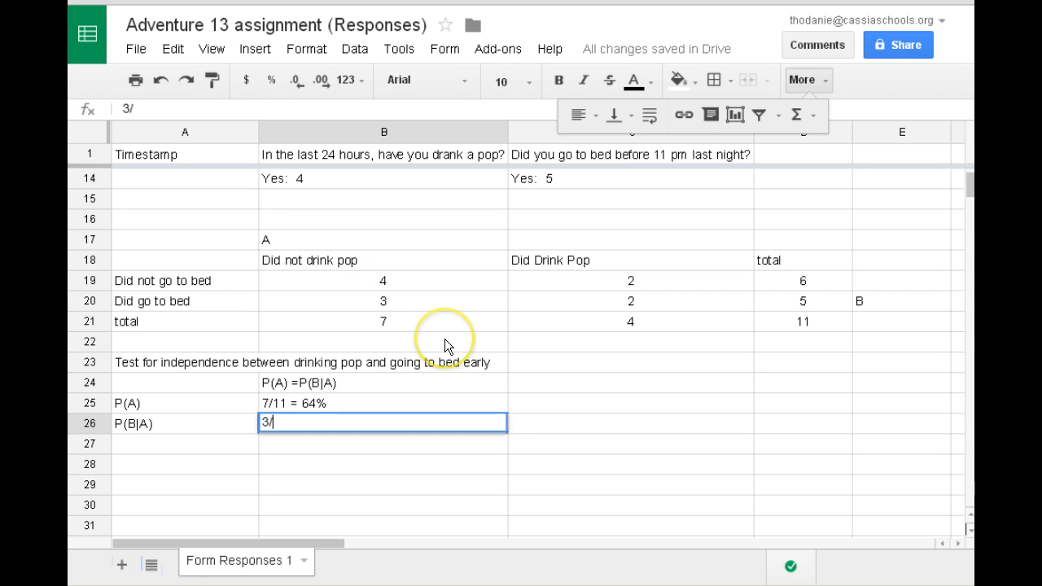
type("7 =")
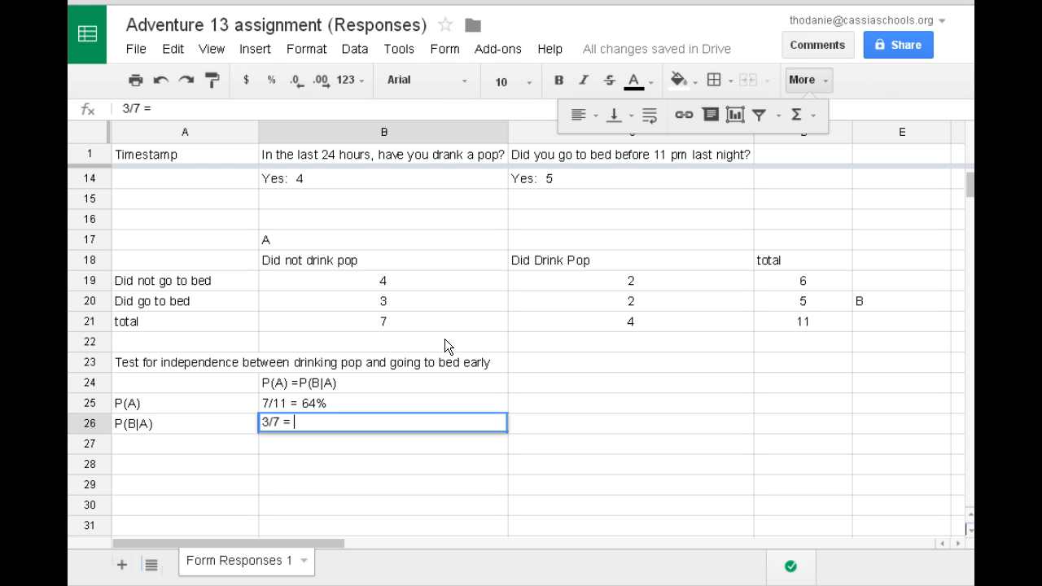
type("43%")
key("Return")
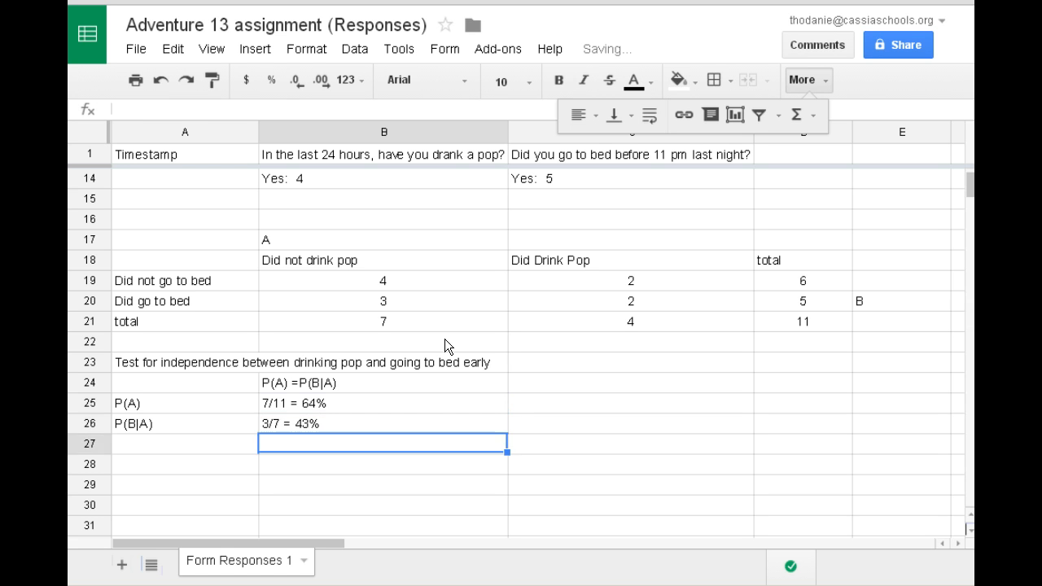
key("Return")
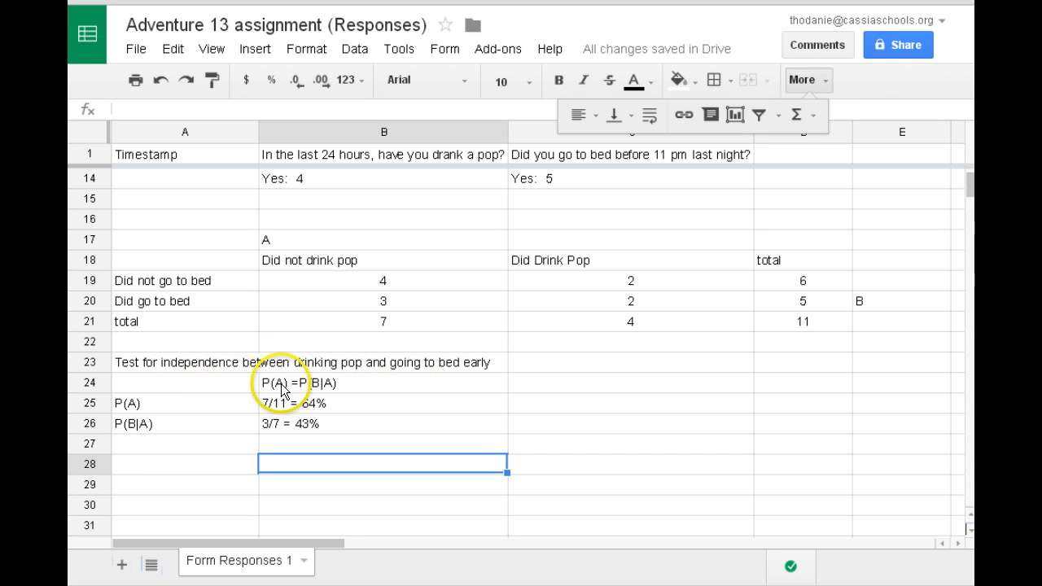
Compare the P(A) and P(B|A) percentages in cells B25 and B26 against the independence test heading.
left_click(149, 365)
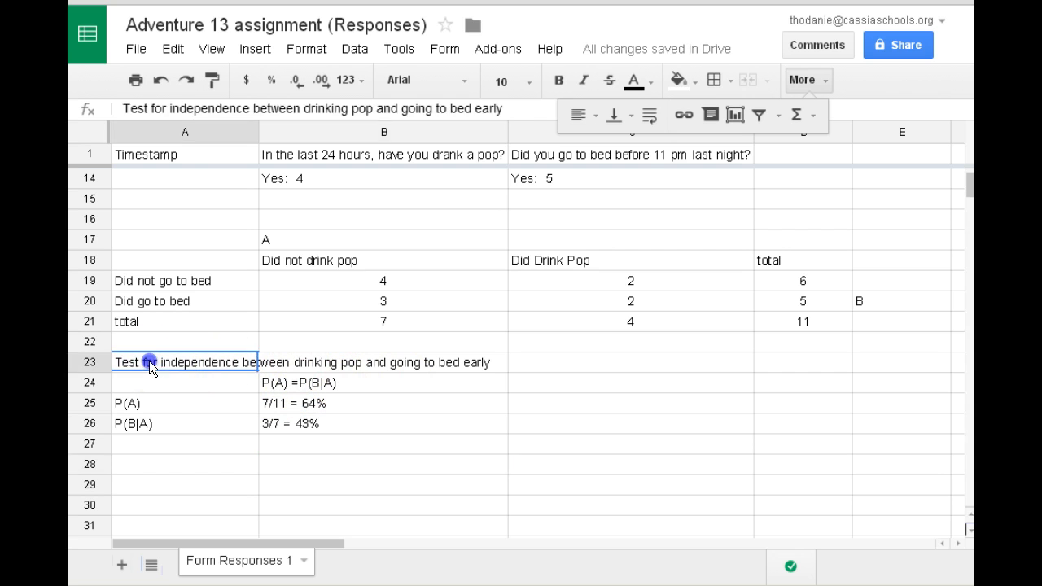
left_click(302, 361)
left_click(194, 367)
left_click(302, 417)
left_click(298, 407)
left_click(298, 422)
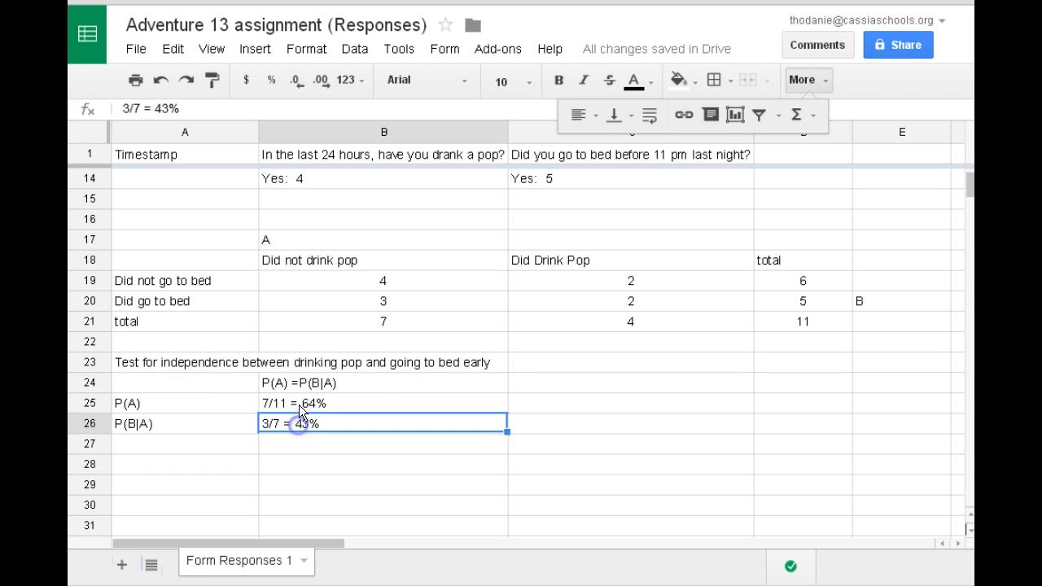
left_click(299, 405)
left_click(298, 425)
left_click(301, 400)
left_click(299, 423)
left_click(298, 404)
left_click(299, 424)
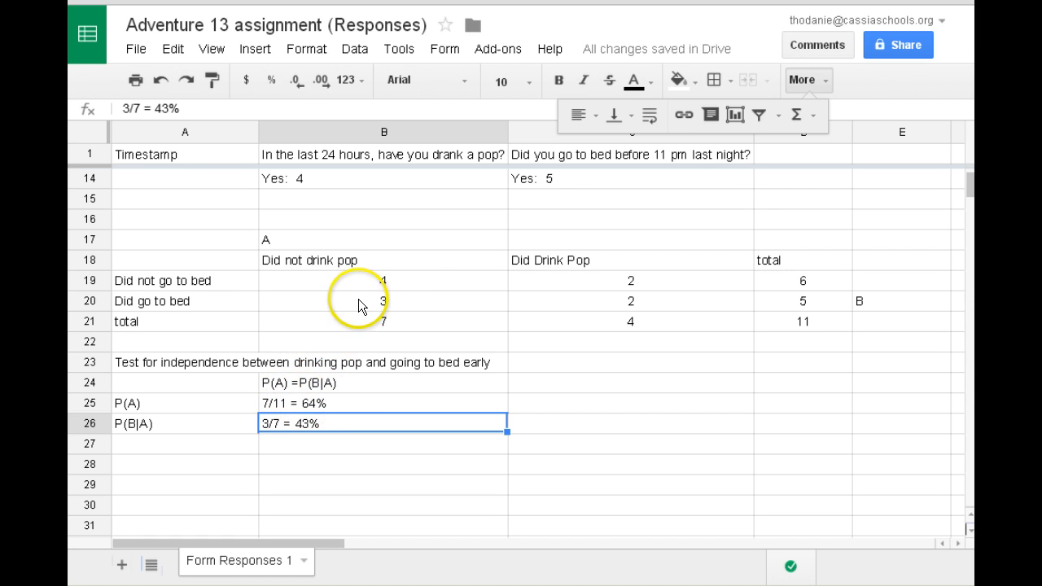
Enter the conclusion "Since P(A)not=P(B|A), then the events are NOT independent in this survey." in cell B27.
left_click(293, 439)
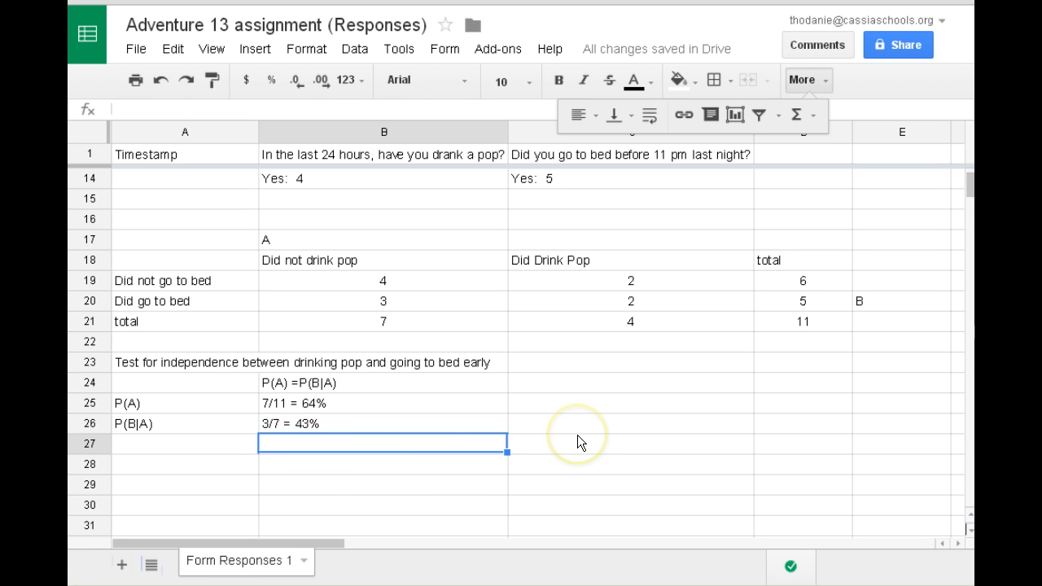
type("Since ")
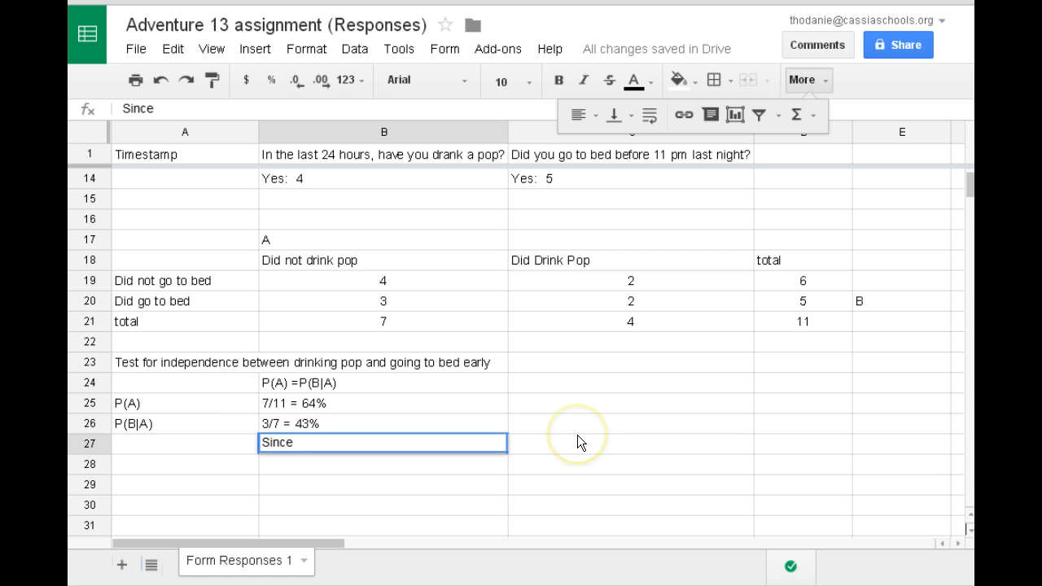
type("P(A)")
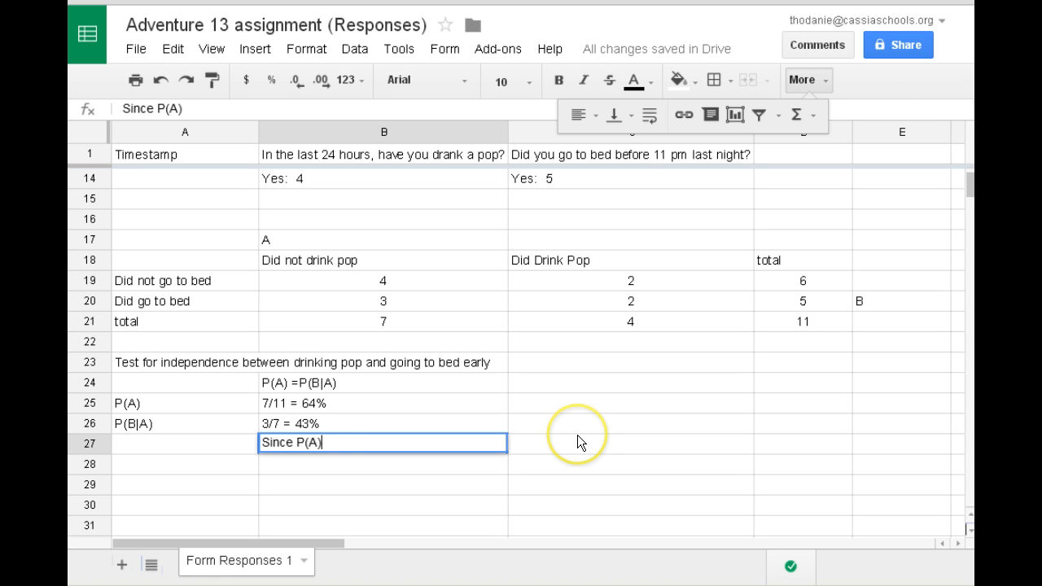
type("not=(")
key("BackSpace")
type("P")
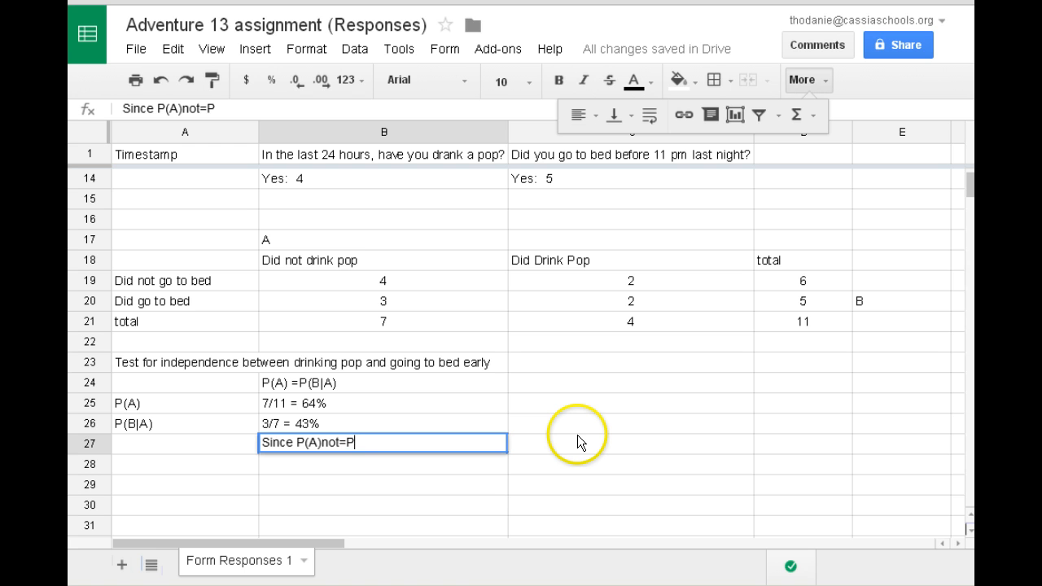
type("(B|A), then ")
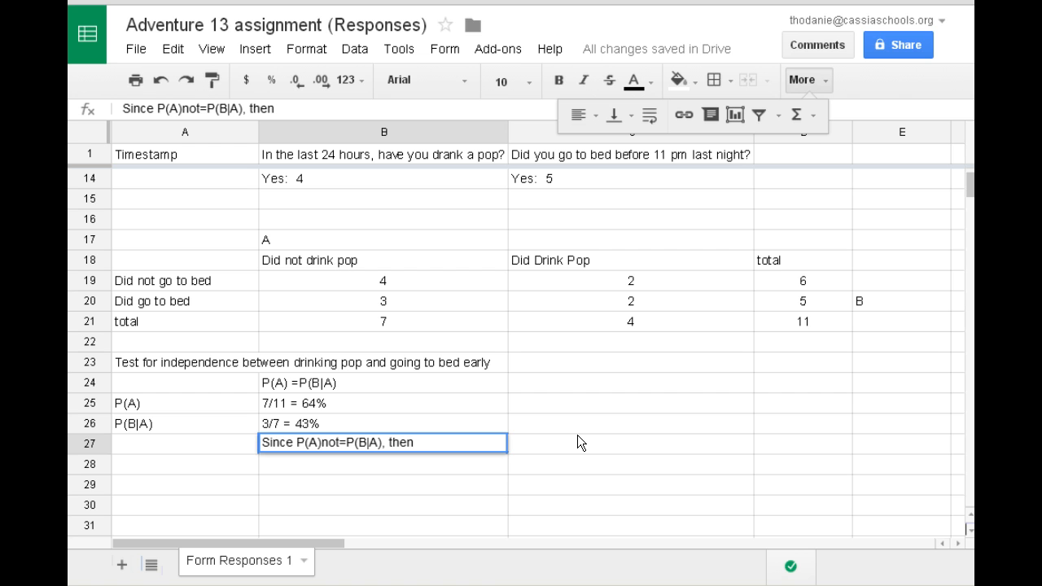
type("the events ar")
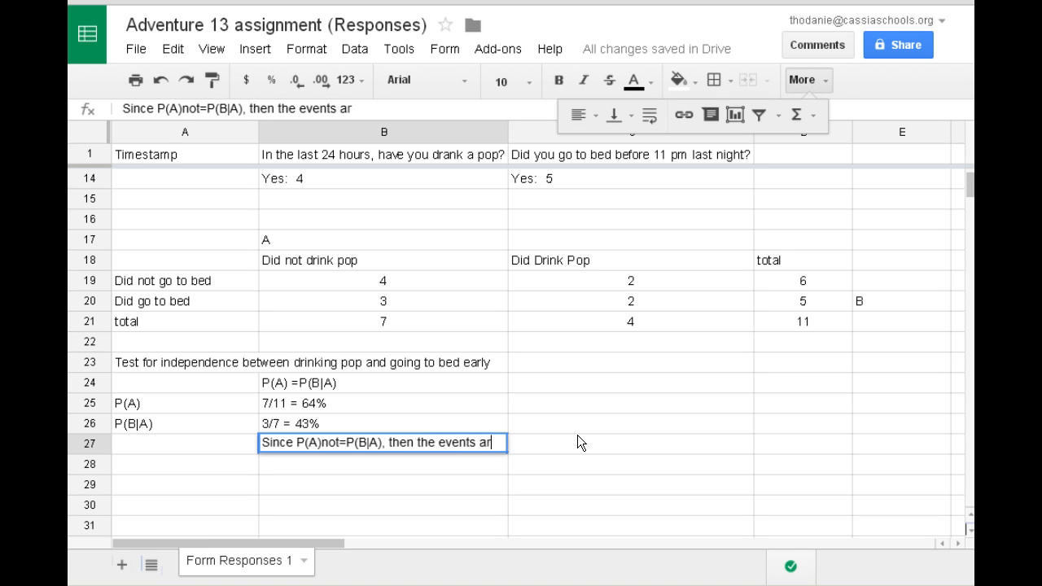
type("e NOT inde")
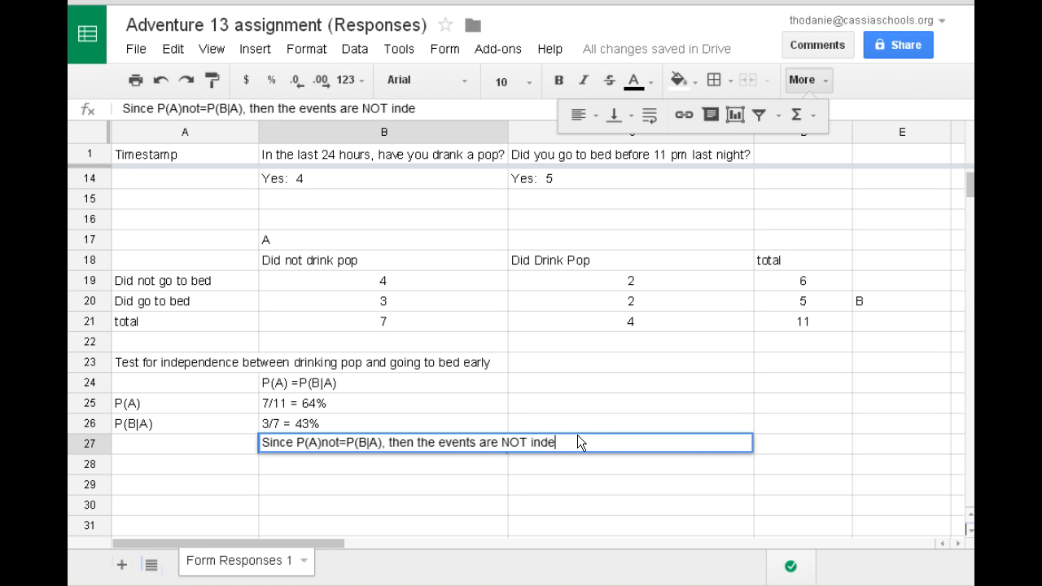
type("pendent in th")
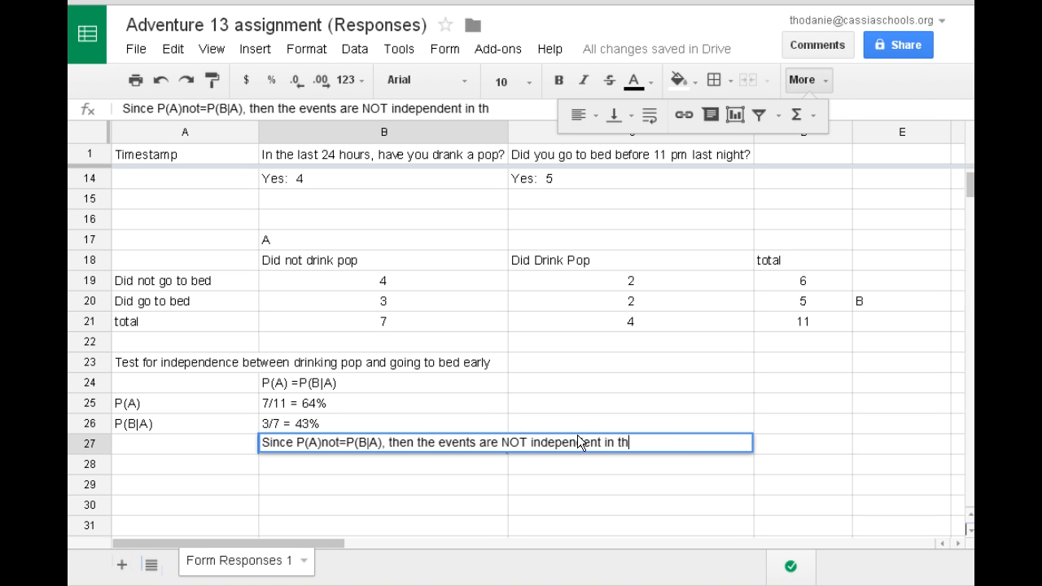
type("is survey.")
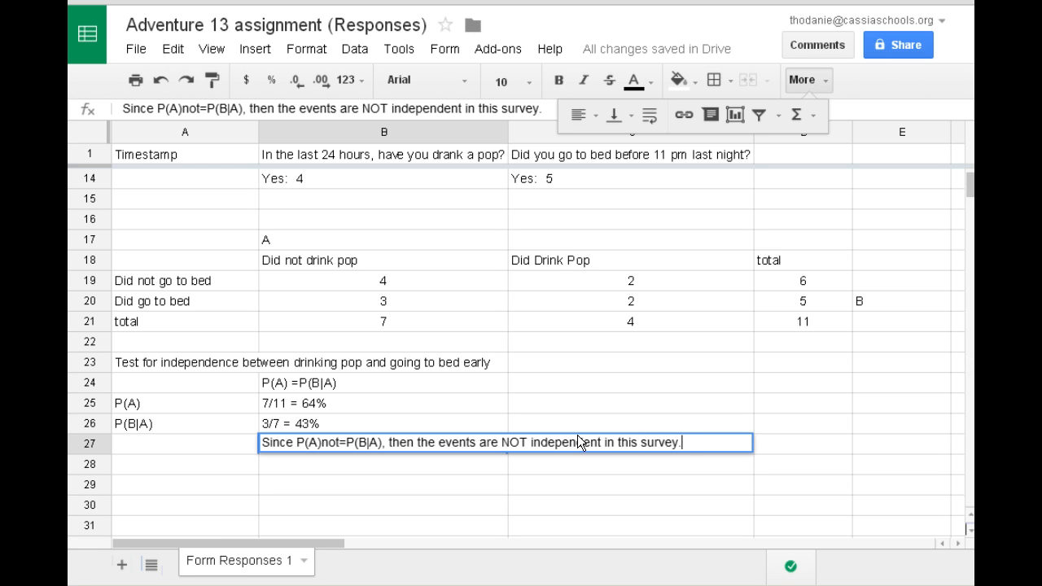
left_click(448, 459)
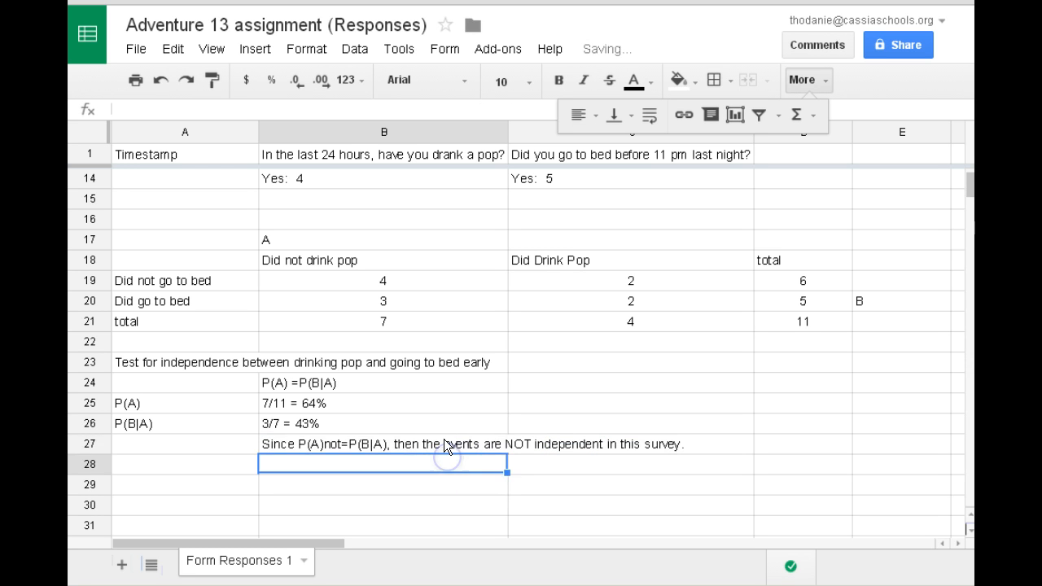
left_click(443, 439)
left_click(364, 465)
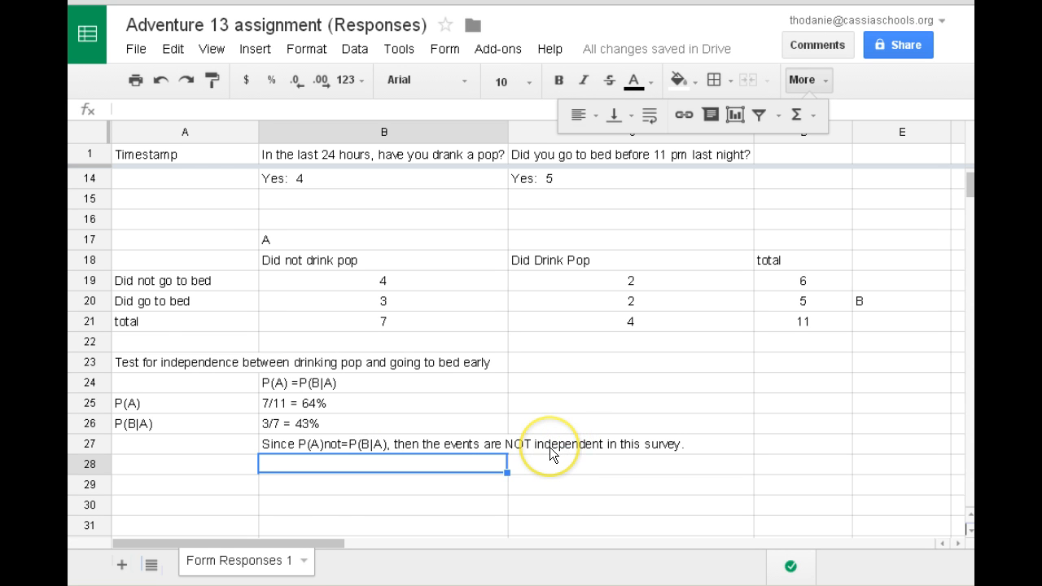
Open the "Adventure 13 assignment" form from Drive, review its settings and two survey questions, and return to the file list.
scroll(550, 454, "up", 4)
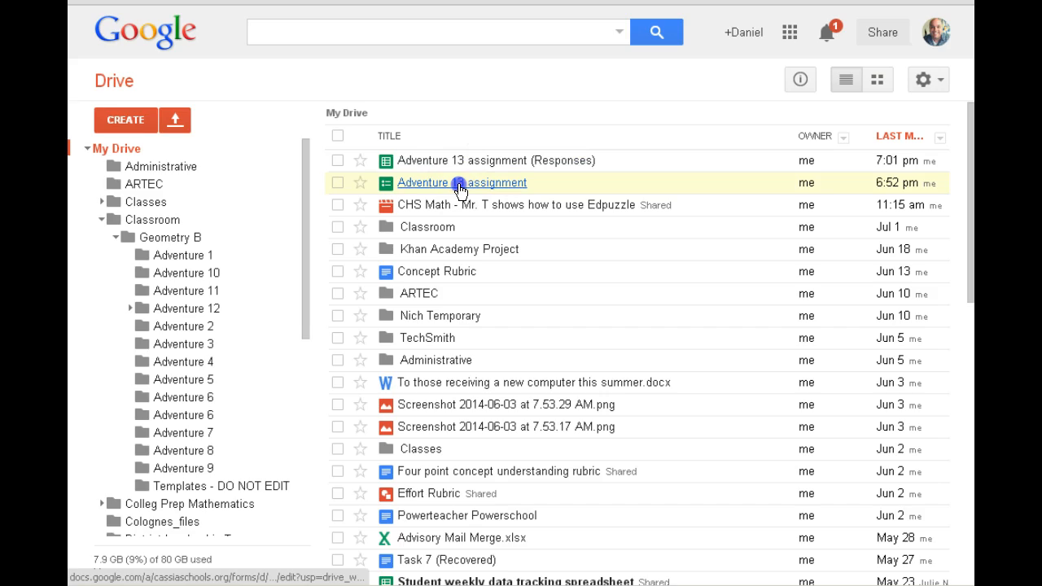
left_click(457, 180)
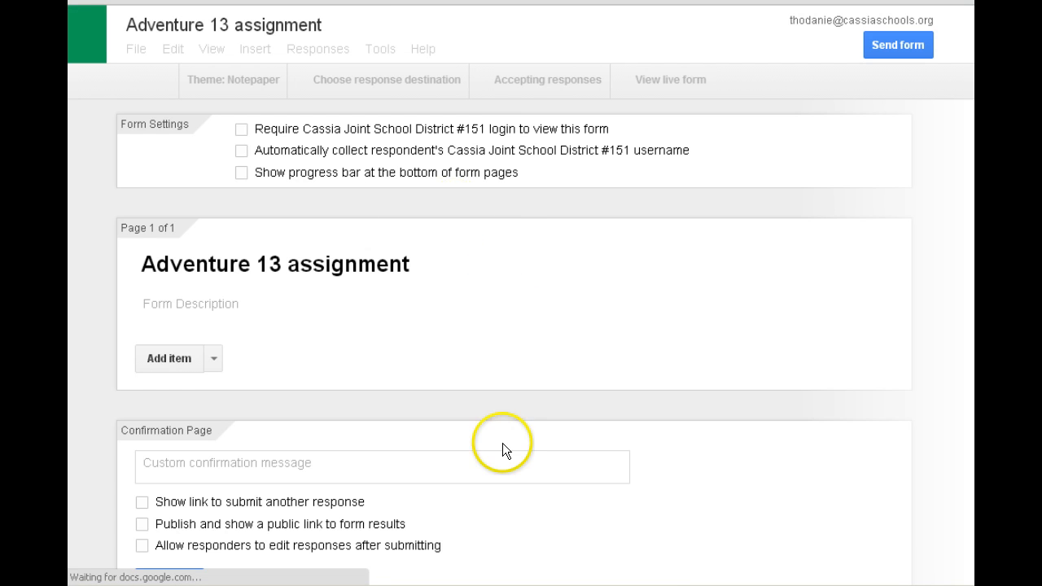
scroll(477, 362, "down", 2)
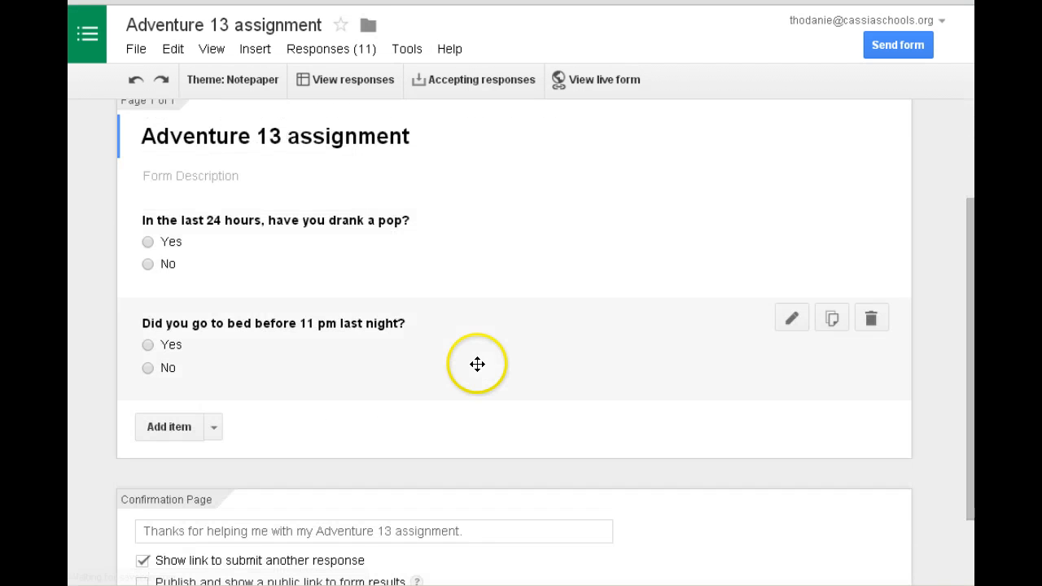
scroll(461, 384, "up", 2)
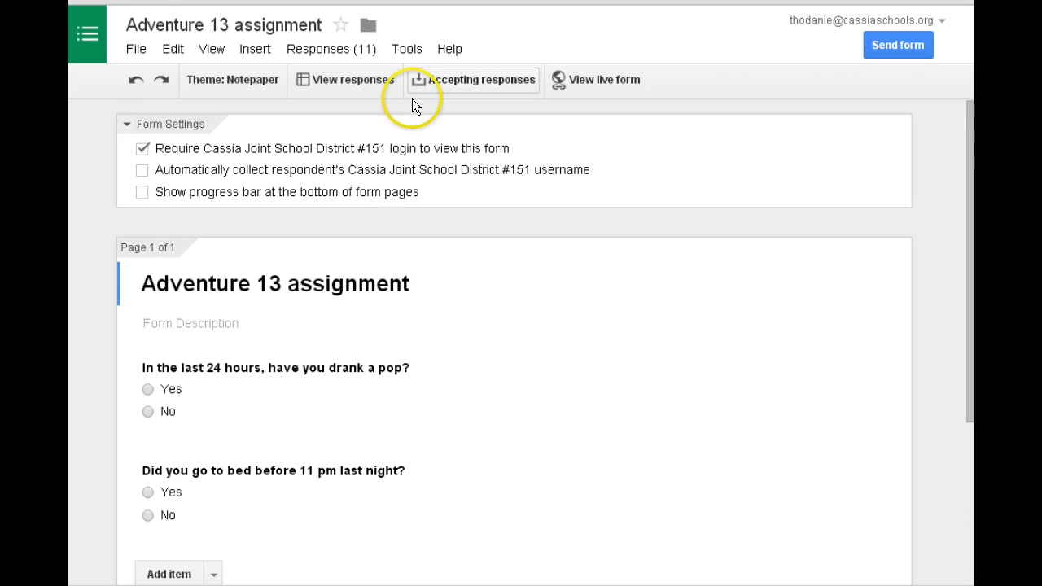
left_click(323, 2)
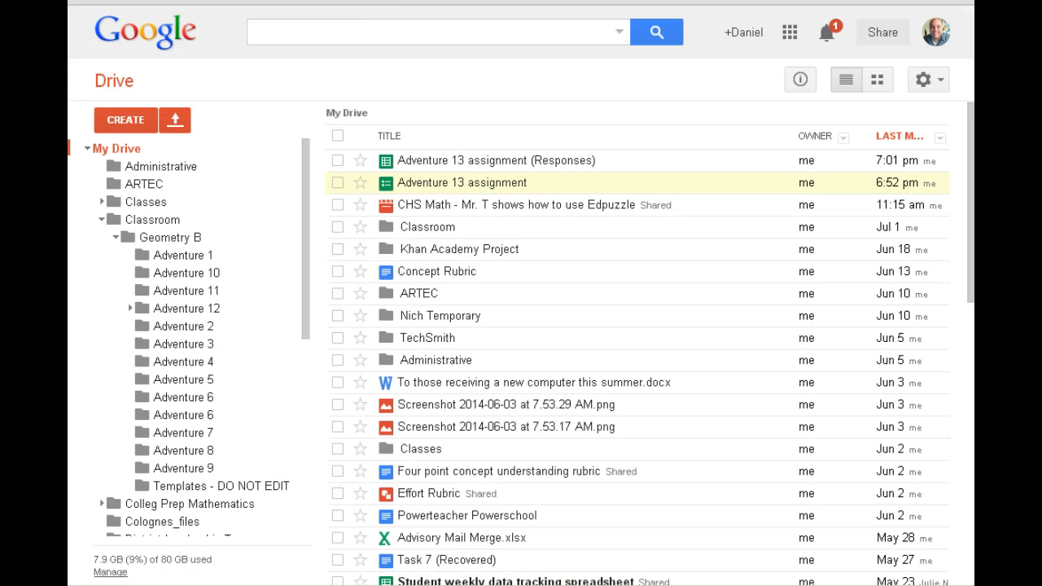
Return to the responses spreadsheet and review the survey answers, tallies, two-way table, independence test and conclusion.
left_click(350, 3)
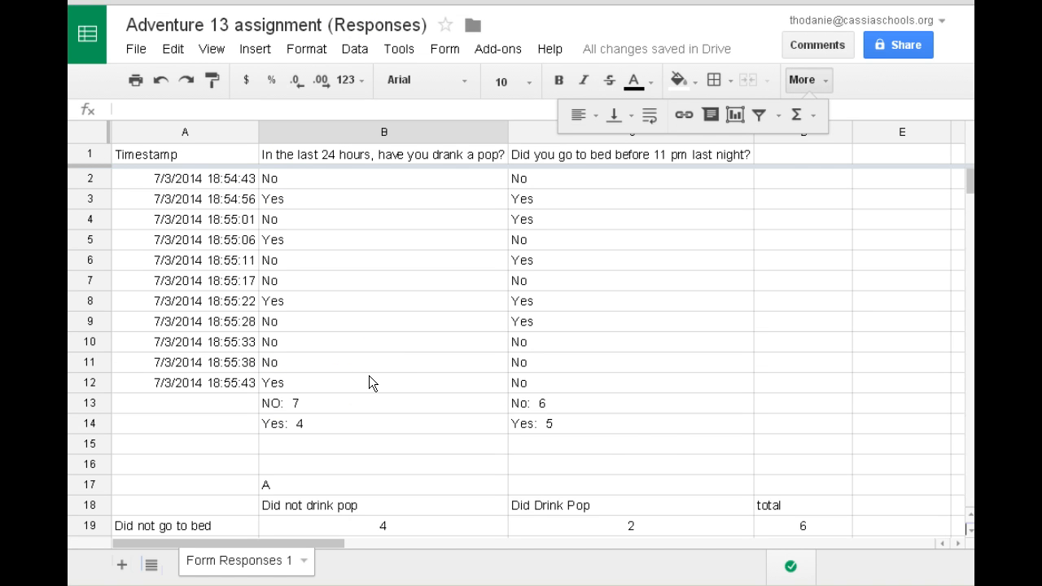
scroll(369, 375, "down", 4)
scroll(369, 376, "up", 1)
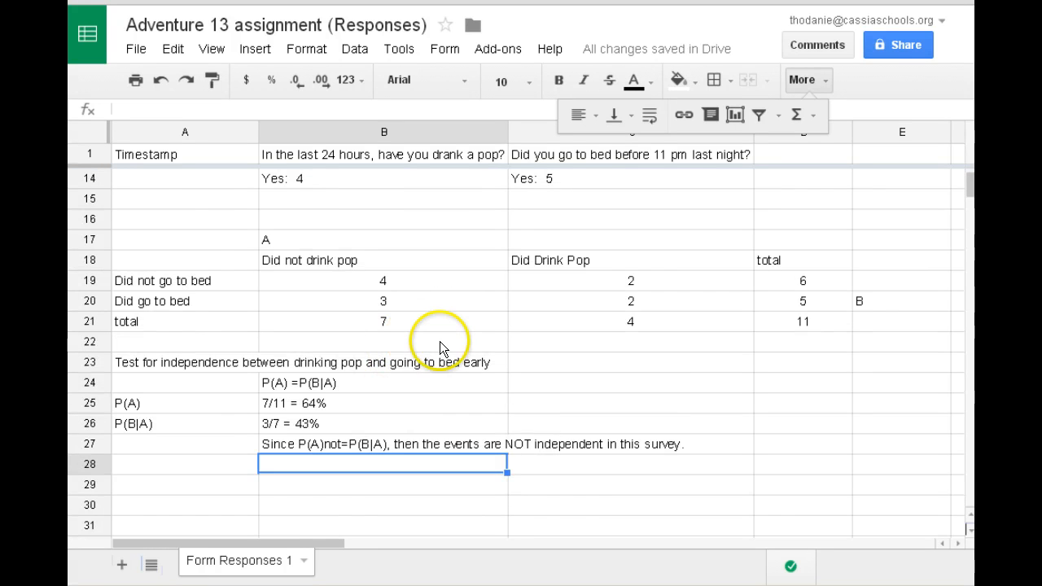
scroll(395, 269, "up", 3)
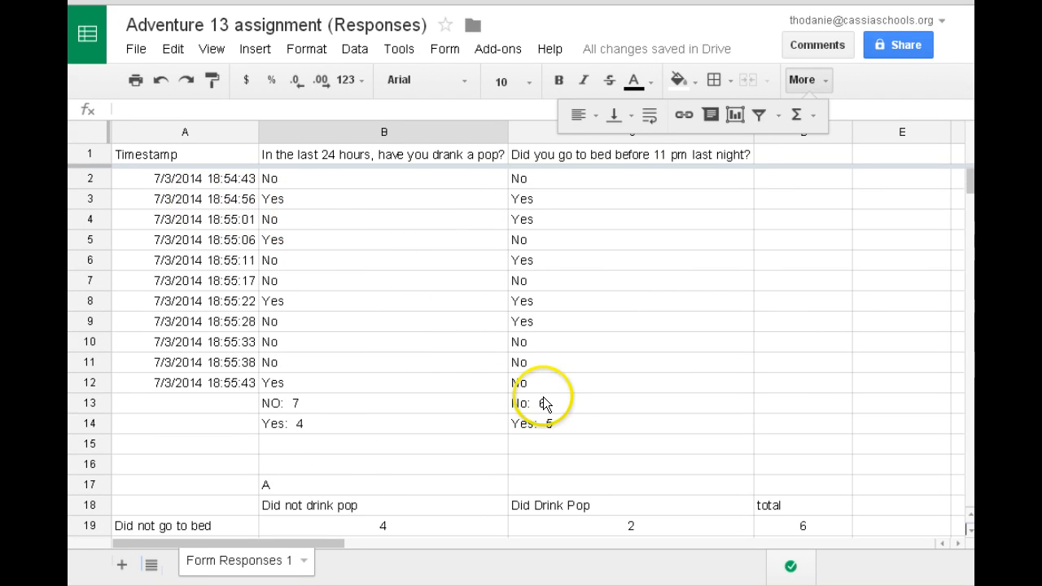
scroll(453, 434, "down", 2)
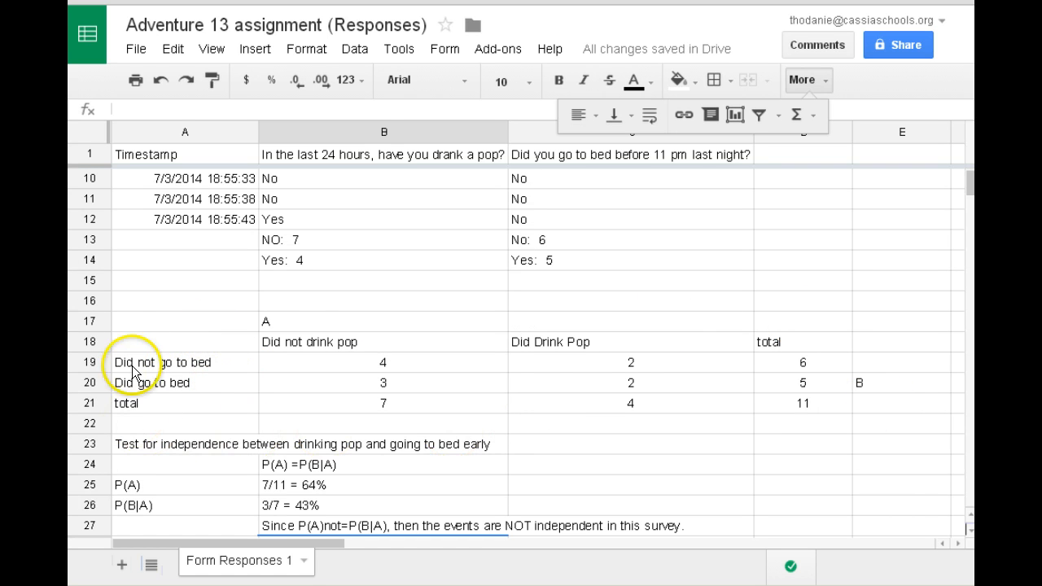
scroll(488, 423, "down", 2)
left_click(342, 383)
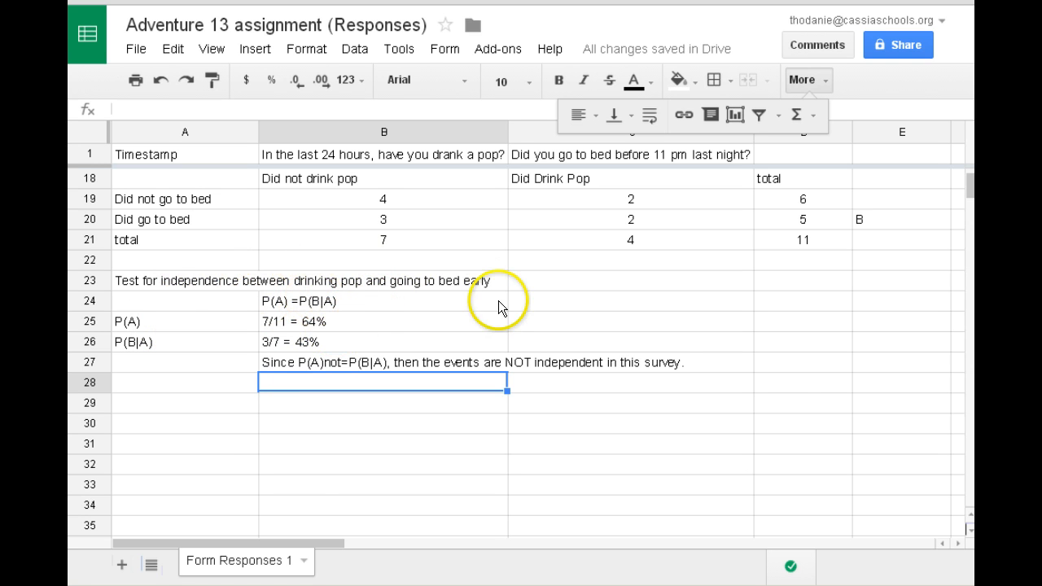
scroll(443, 320, "up", 3)
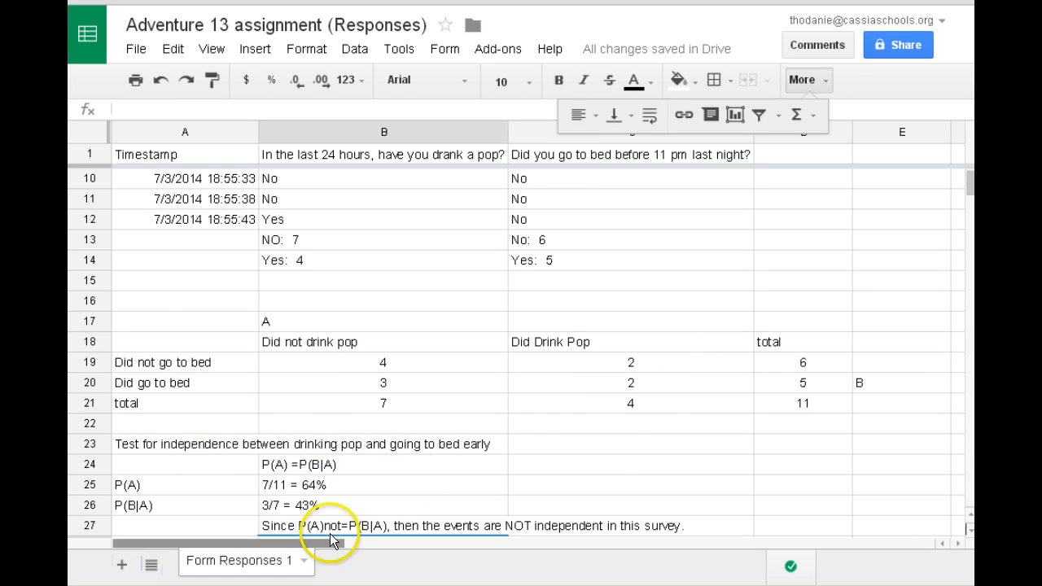
key("Return")
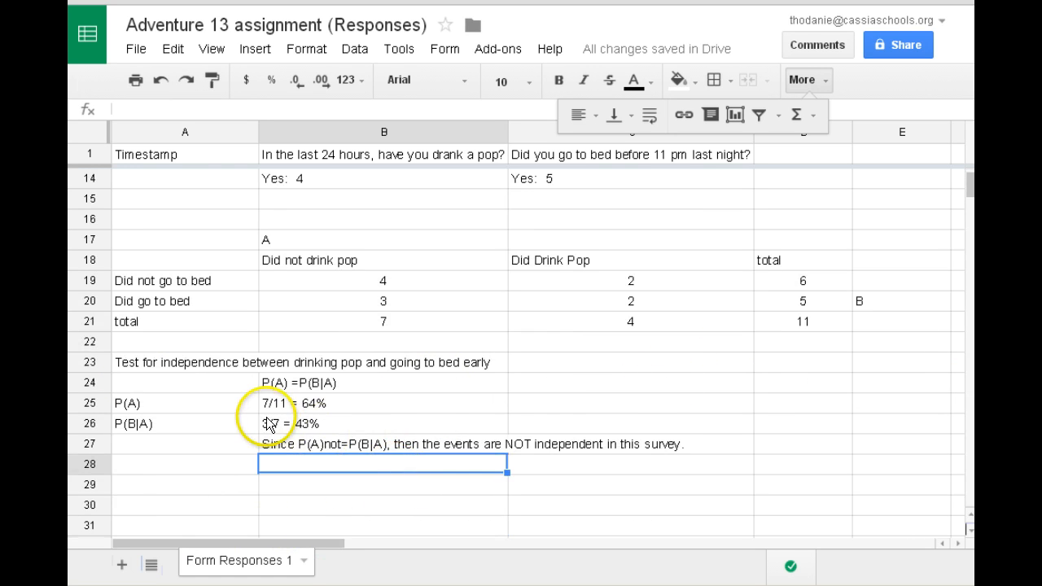